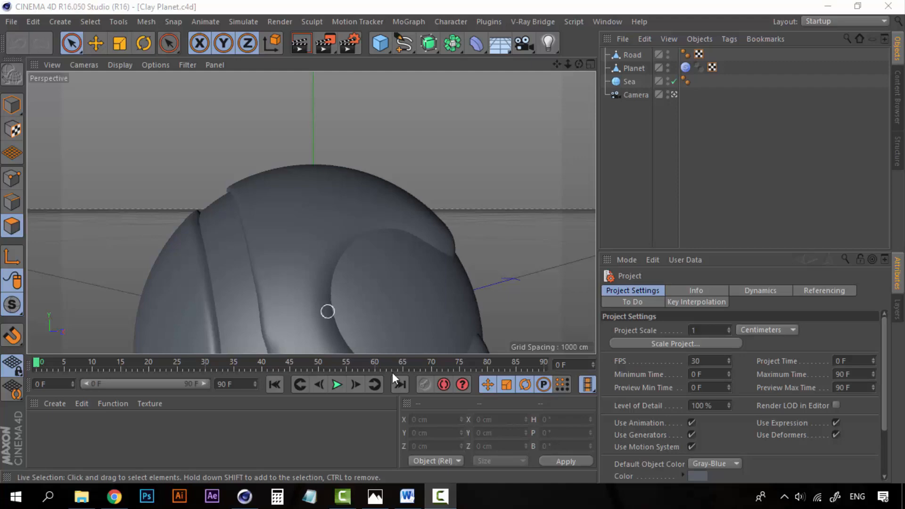
Switch to the photo viewer to examine the Clay Planet.jpg reference image, and return to Cinema 4D.
click(375, 496)
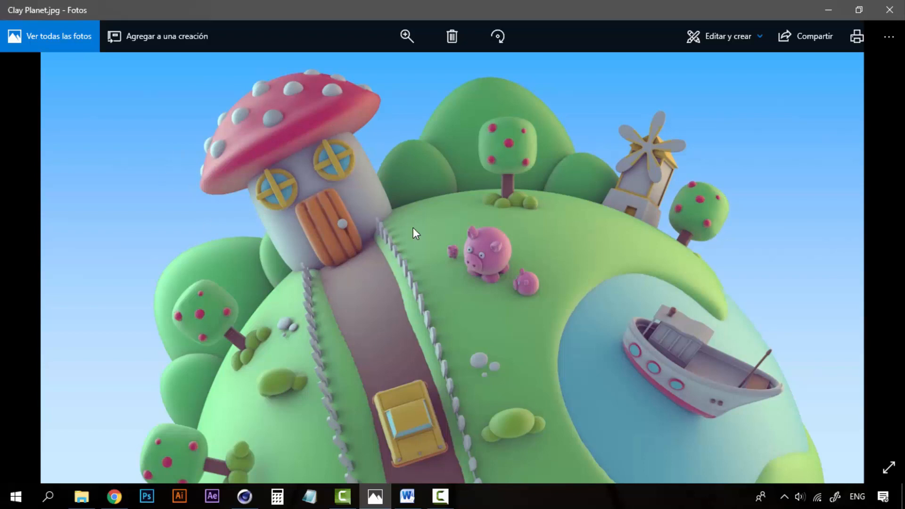
click(828, 3)
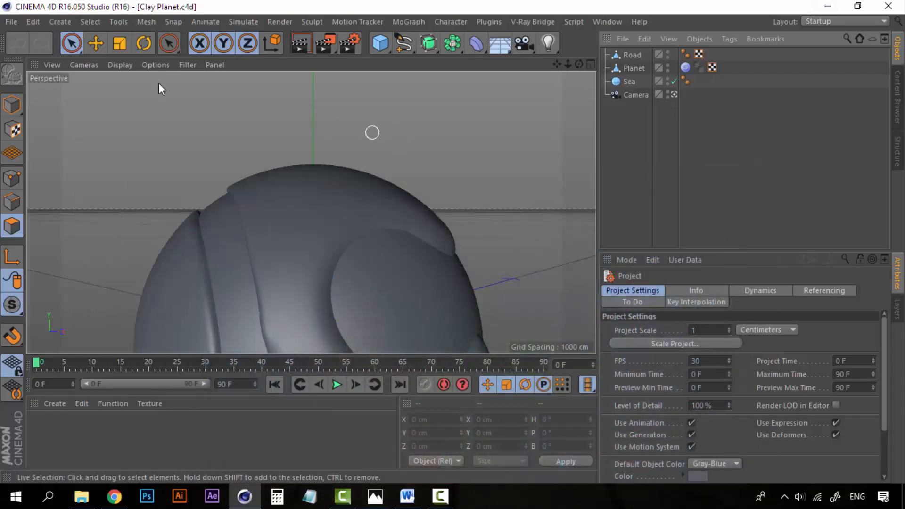
Create a new empty project.
click(12, 22)
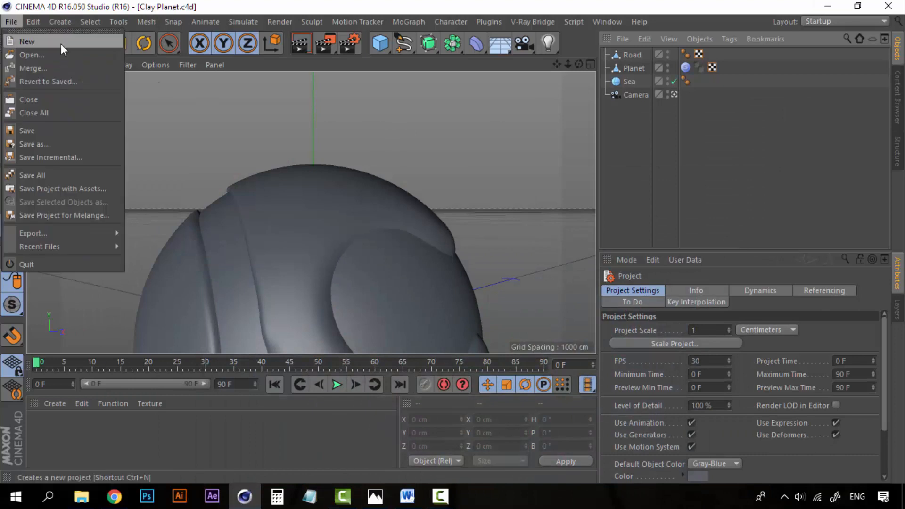
click(623, 153)
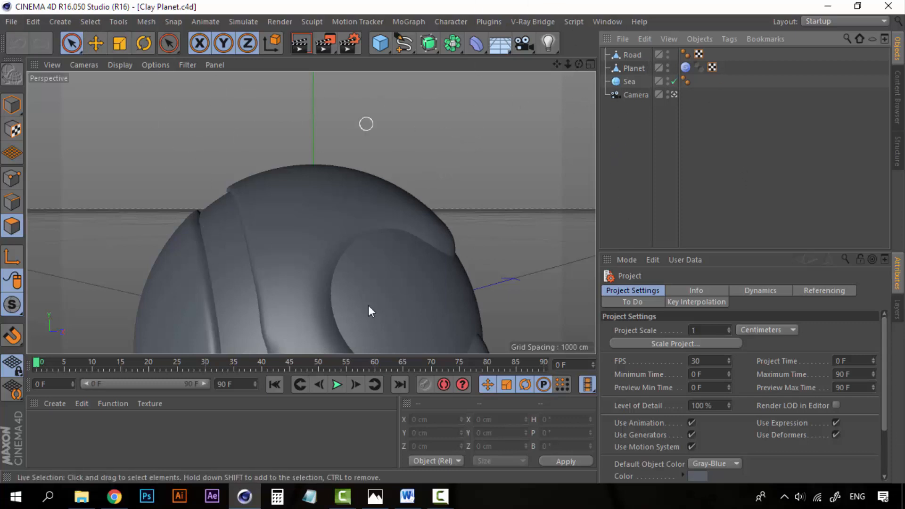
click(7, 24)
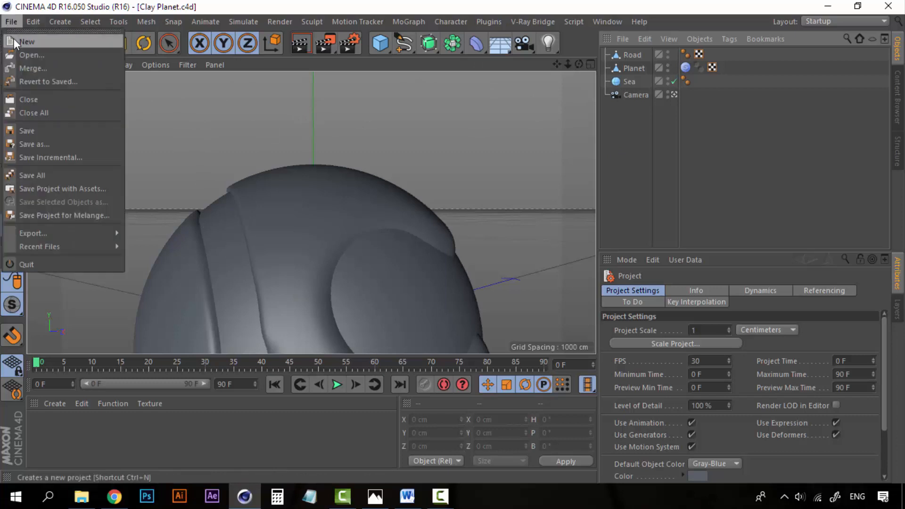
key(Escape)
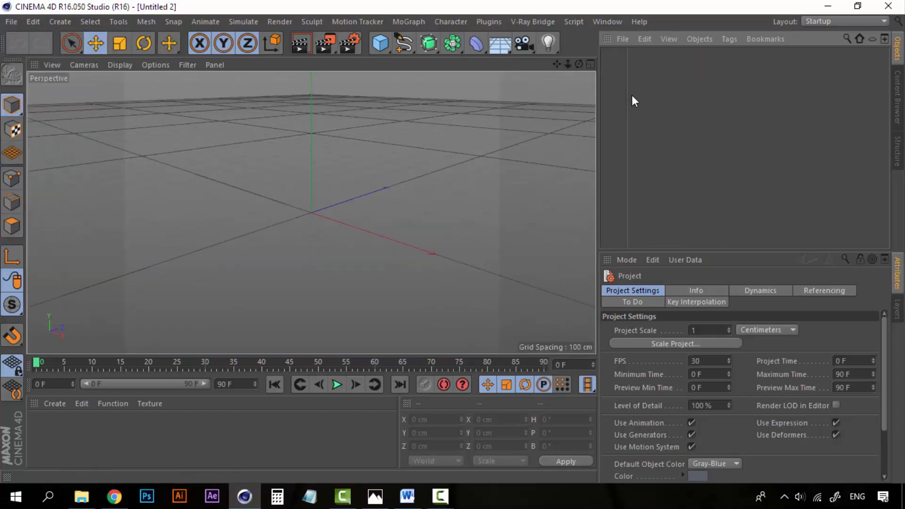
Add a cube primitive at the origin and keep it selected.
click(376, 45)
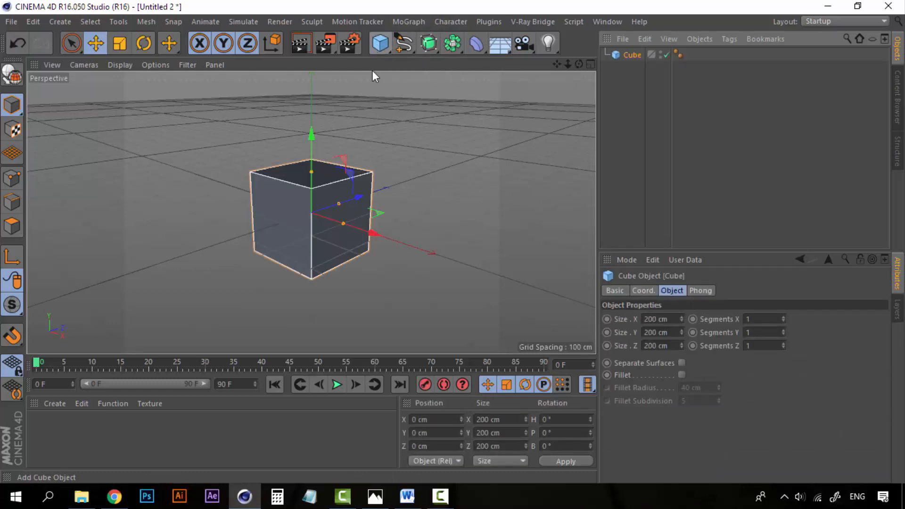
alt+drag(268, 225, 293, 232)
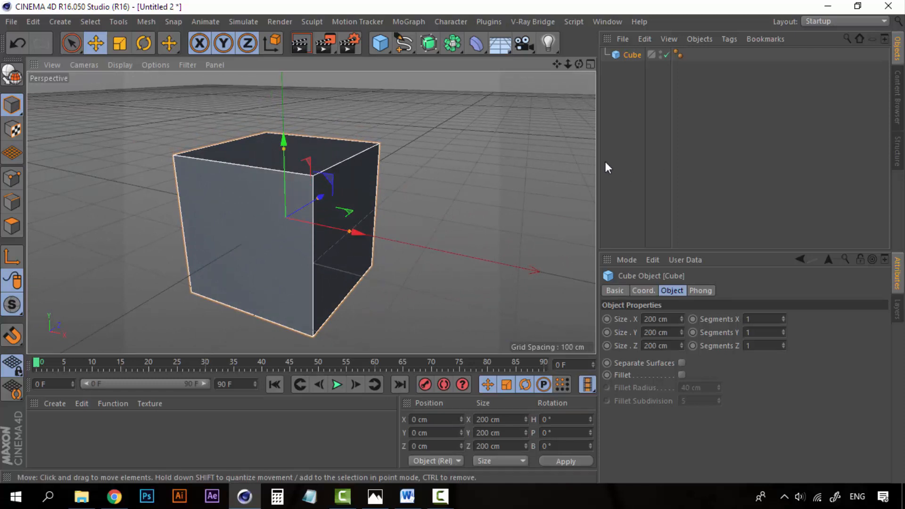
click(615, 127)
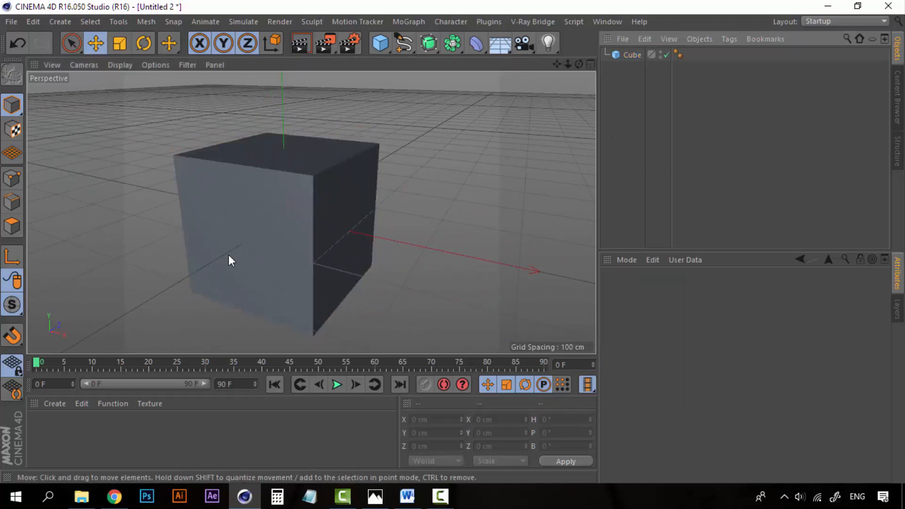
alt+drag(227, 255, 246, 251)
click(625, 55)
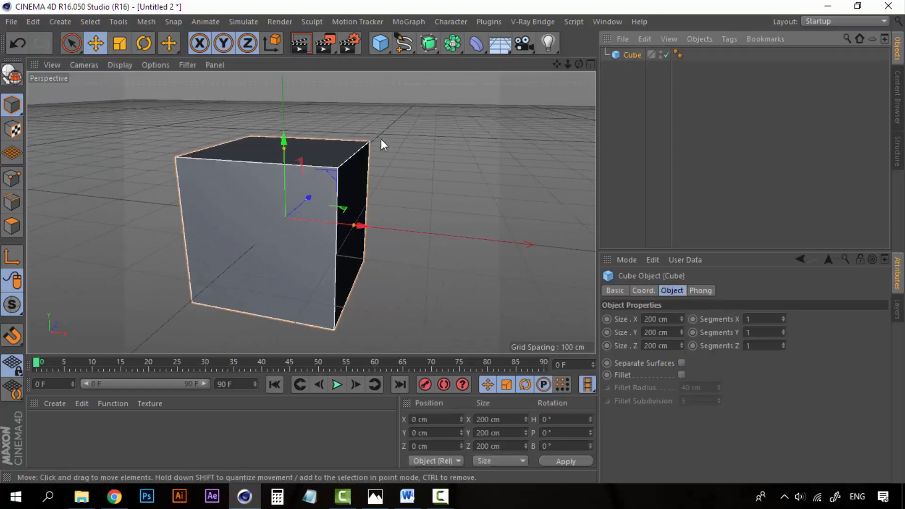
Add a Subdivision Surface generator and make the cube its child.
click(429, 43)
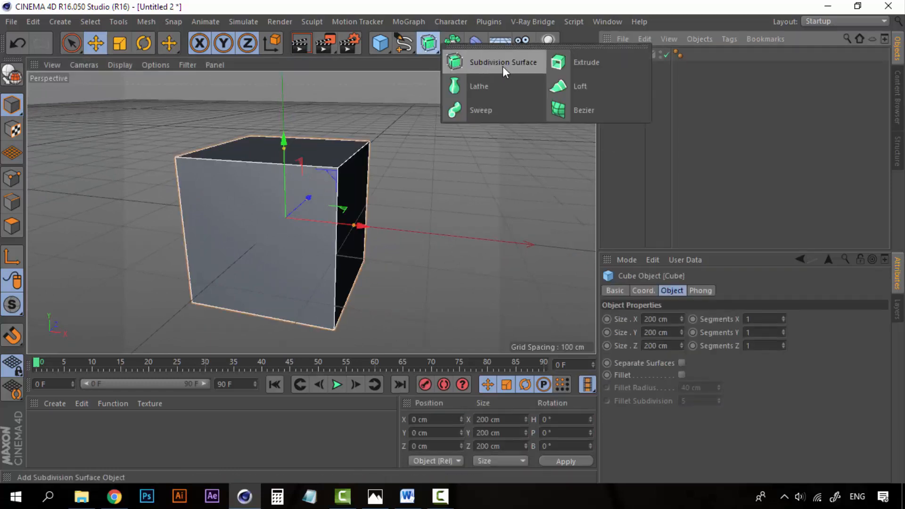
click(479, 62)
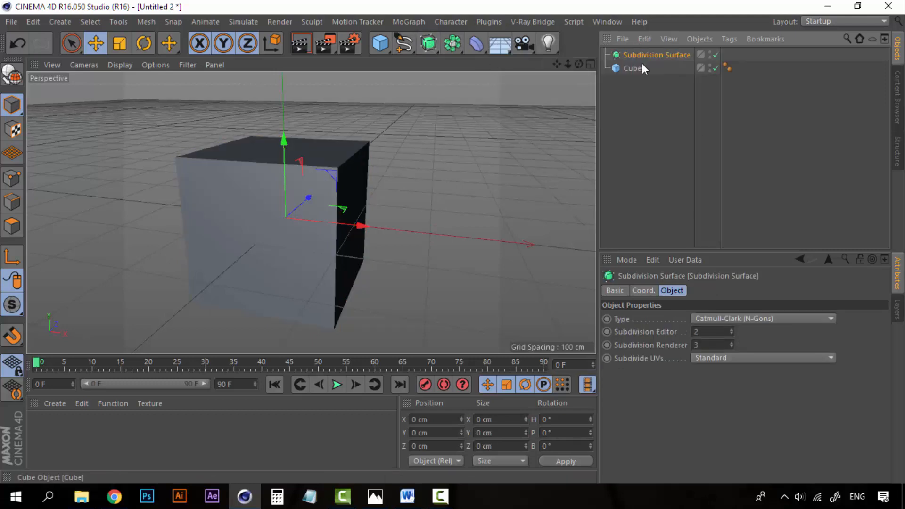
click(632, 68)
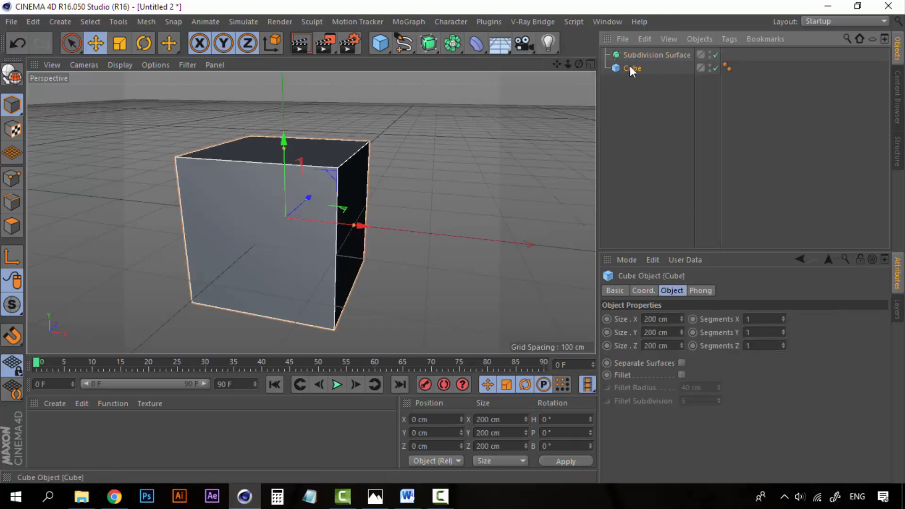
drag(649, 55, 640, 59)
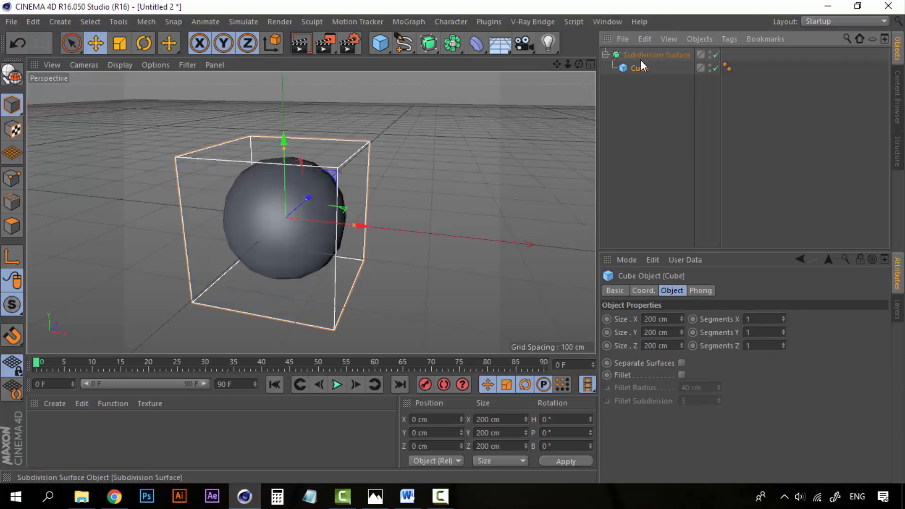
Compare the cube's control cage with the mesh produced by the Subdivision Surface, and examine the smoothed shape.
click(644, 55)
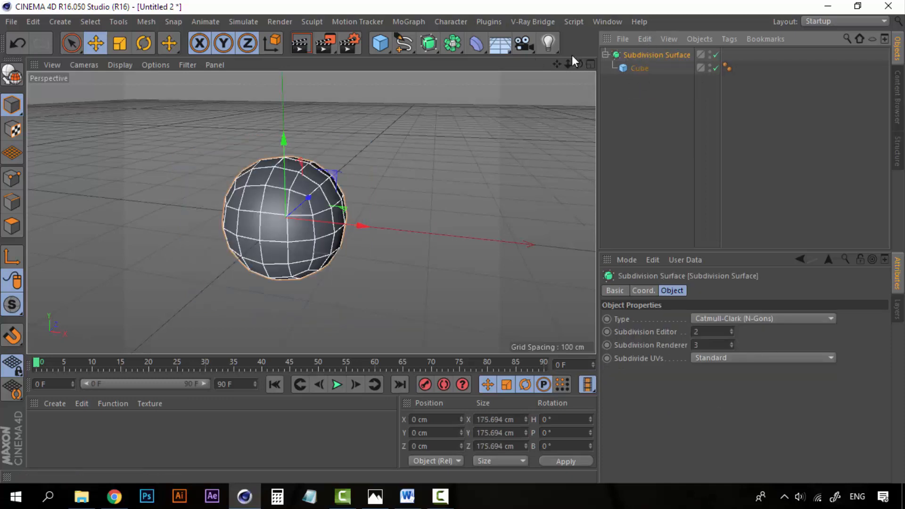
click(644, 68)
click(657, 56)
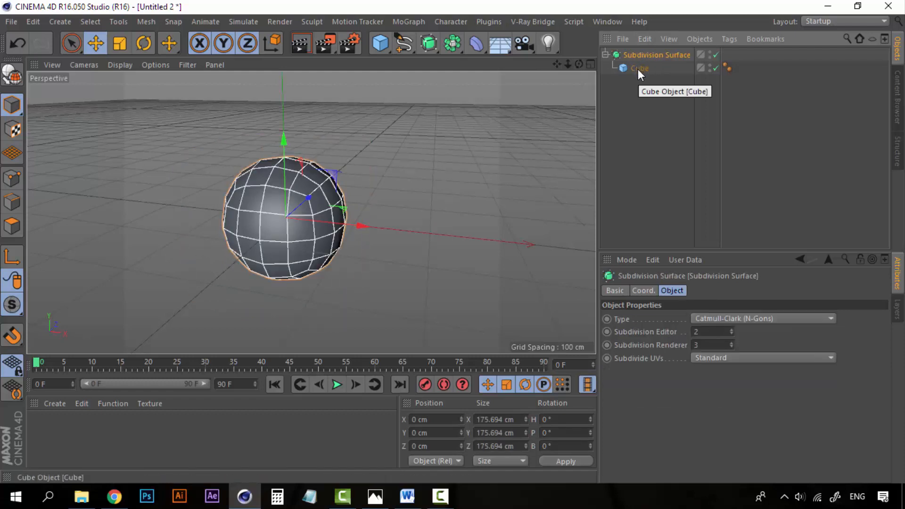
click(638, 69)
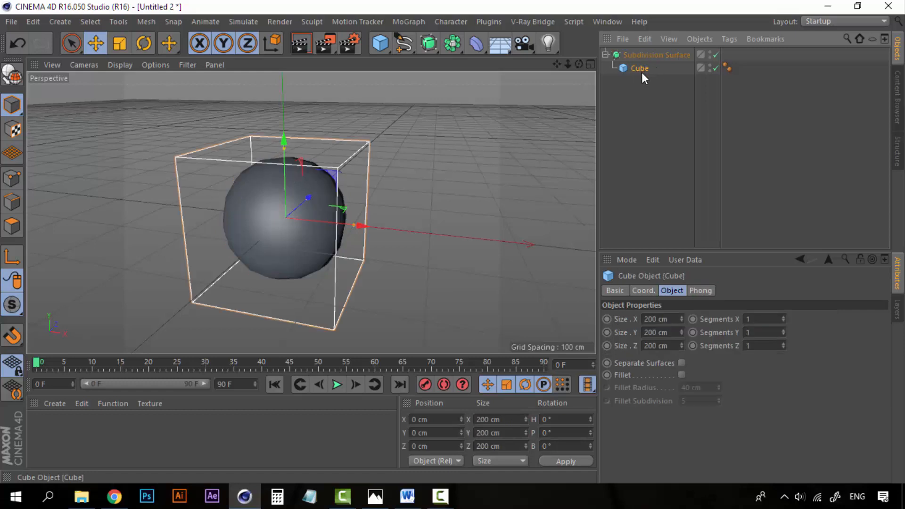
click(640, 56)
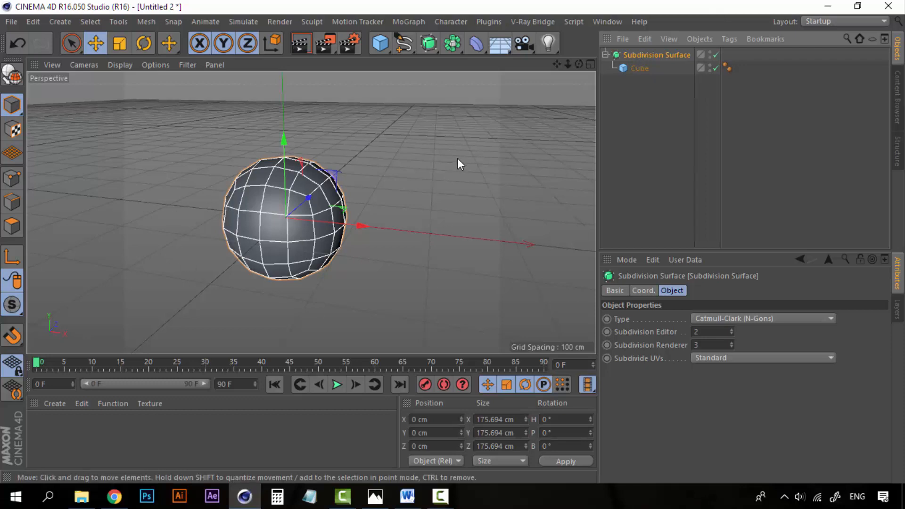
click(652, 126)
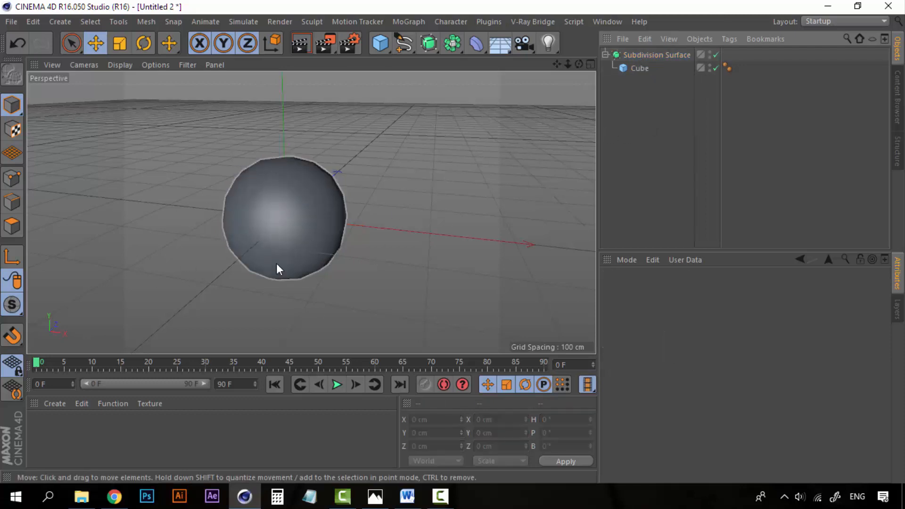
scroll(287, 275, up, 2)
alt+drag(276, 258, 304, 259)
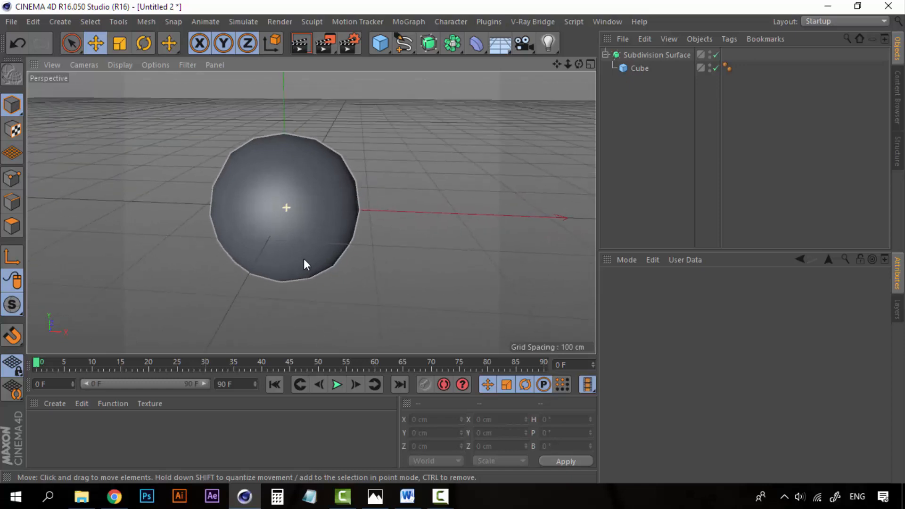
click(644, 55)
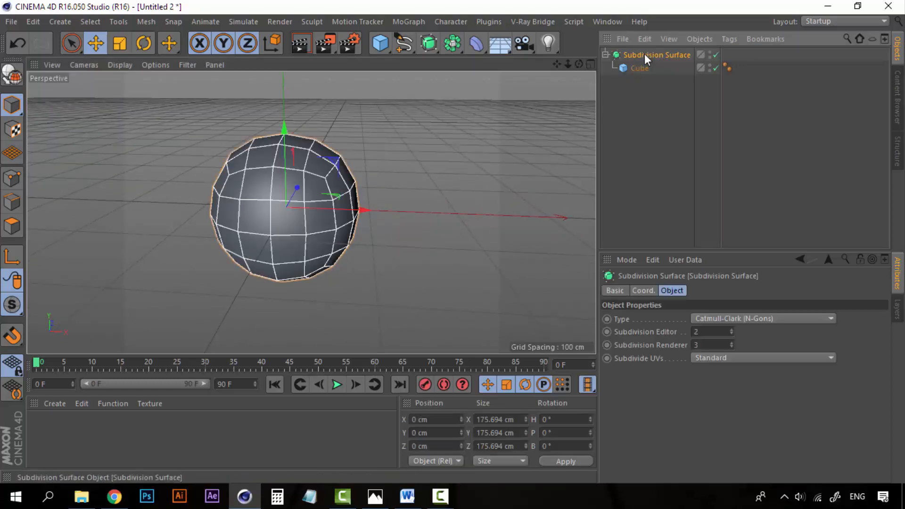
click(673, 131)
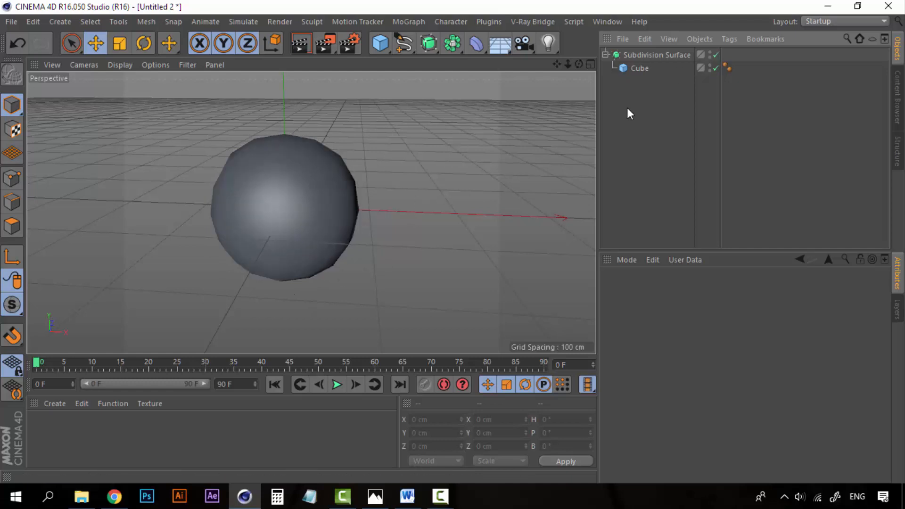
Raise the Subdivision Surface's editor subdivision to 5 and check the smoother outline.
click(652, 60)
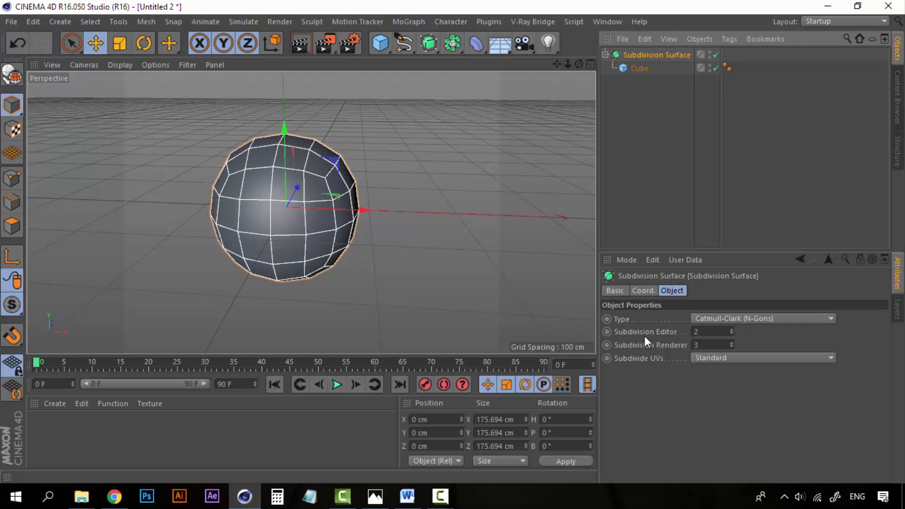
click(731, 330)
click(731, 330)
click(732, 330)
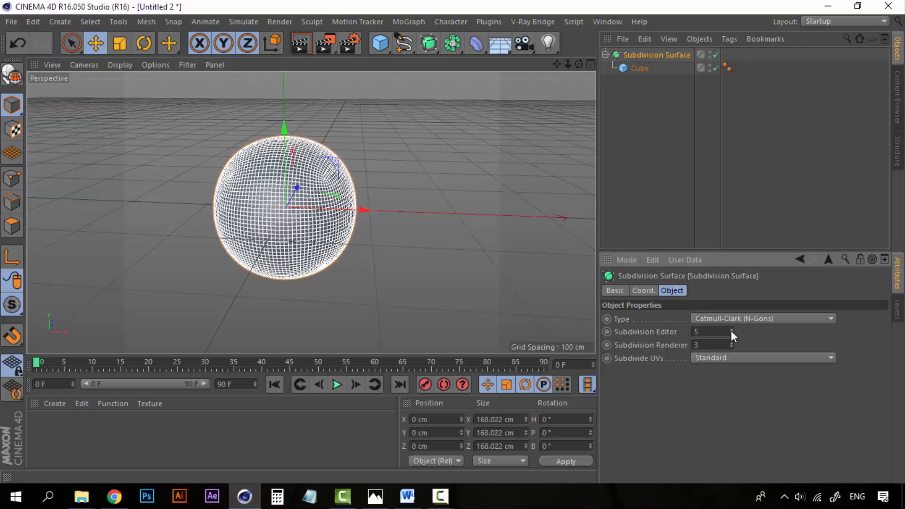
click(678, 146)
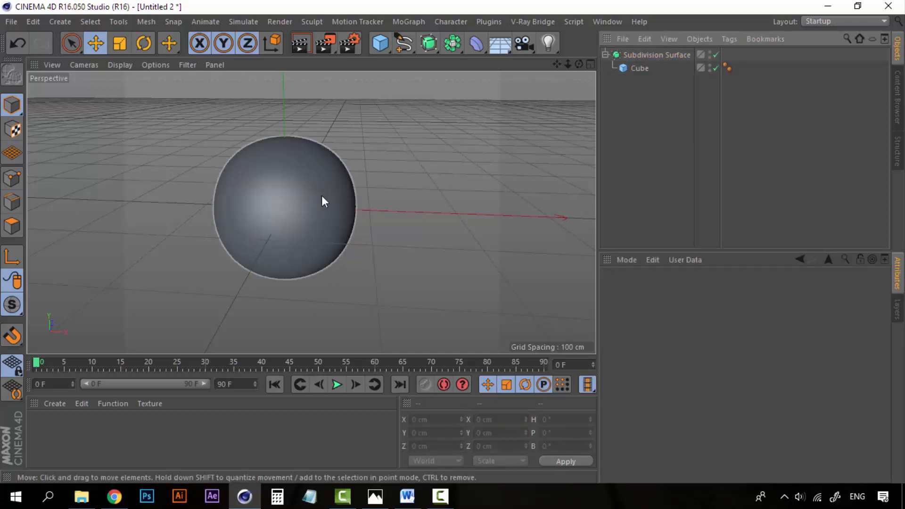
alt+drag(322, 195, 268, 224)
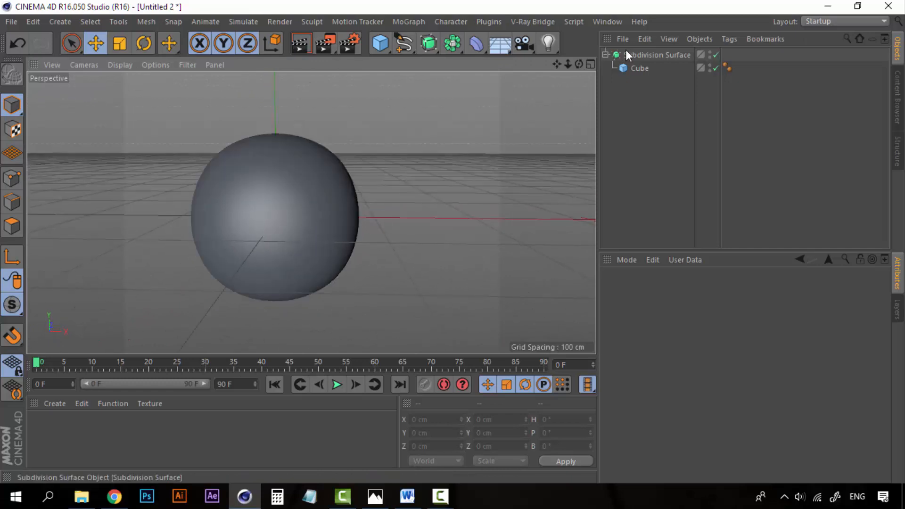
Set the cube's Y segments to 3 inside the Subdivision Surface and inspect the resulting shape.
click(647, 69)
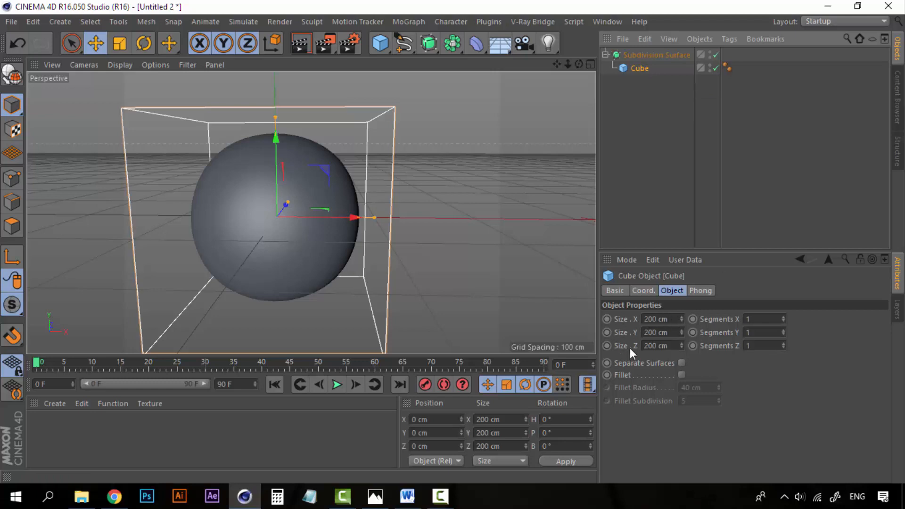
click(783, 330)
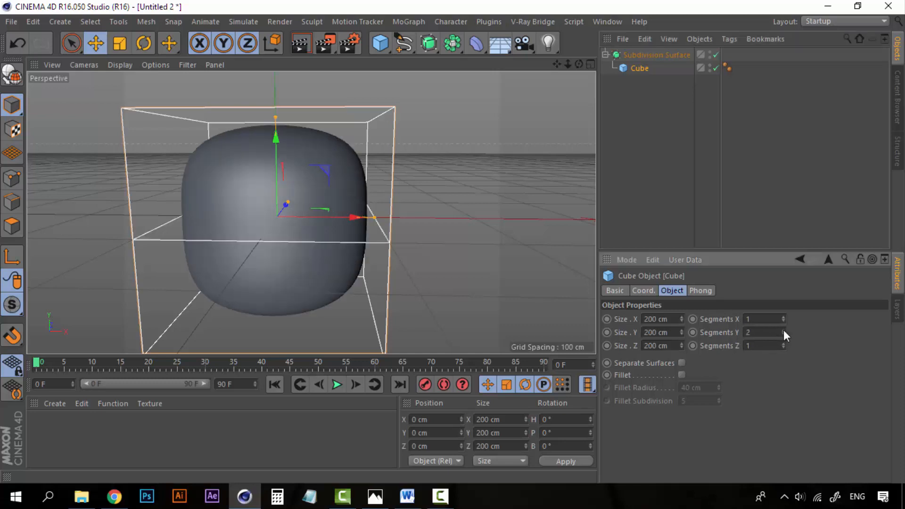
click(783, 330)
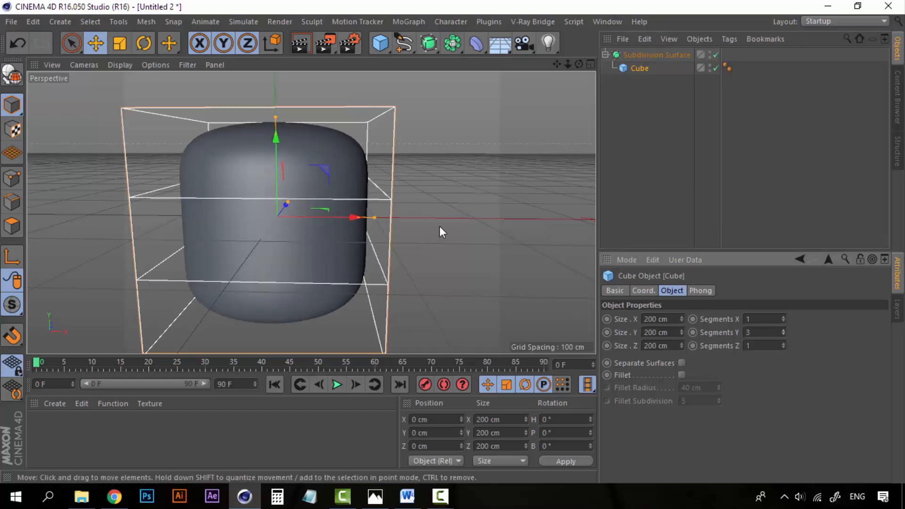
alt+drag(440, 226, 321, 254)
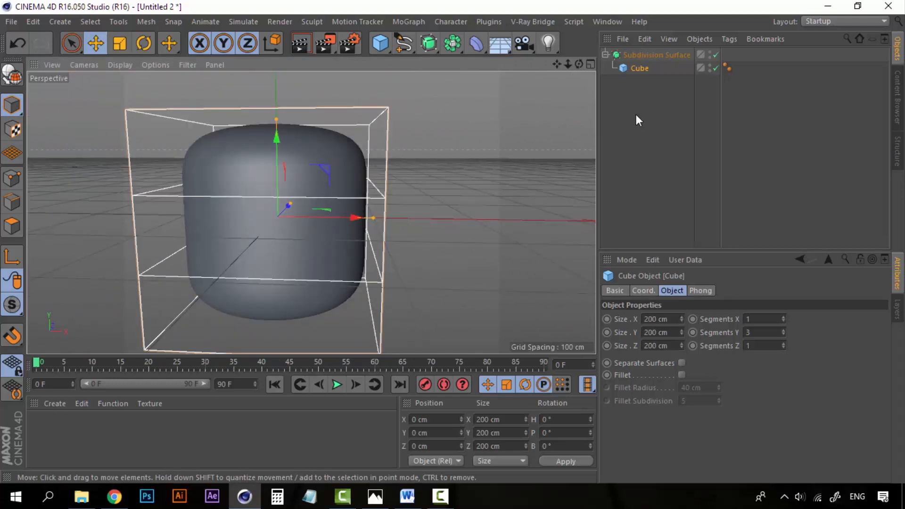
click(644, 126)
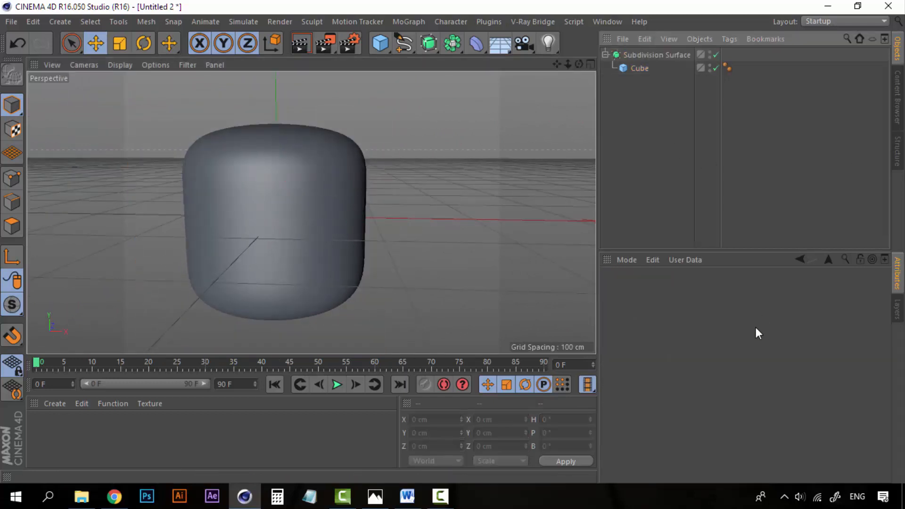
Try a Y size of 300 cm on the cube inside the Subdivision Surface.
click(638, 68)
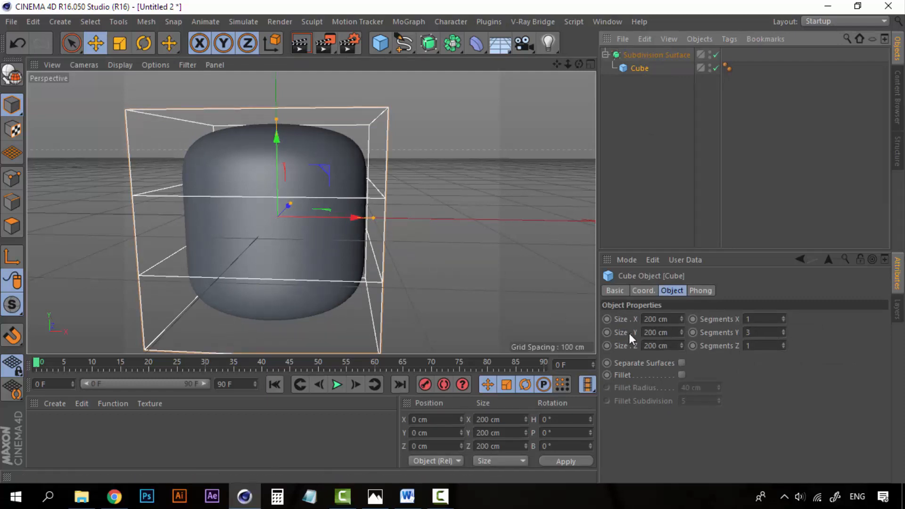
double_click(677, 333)
text(300)
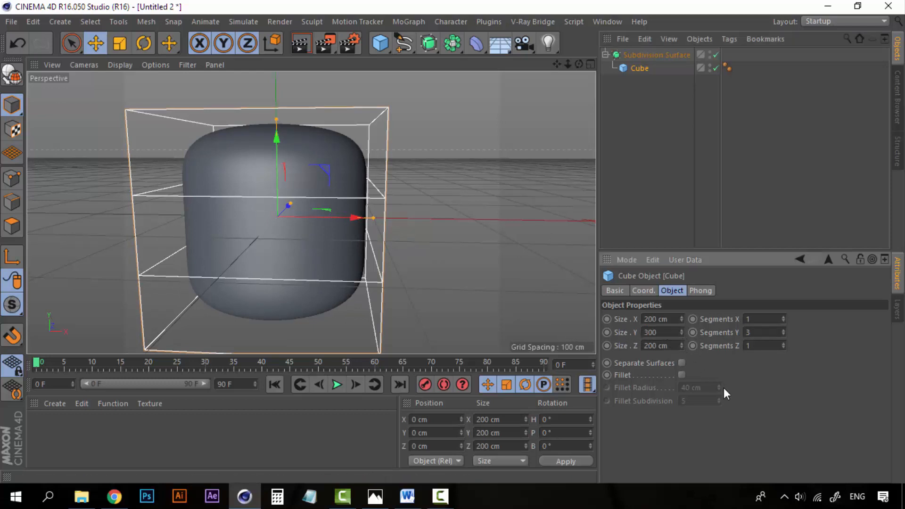
key(Return)
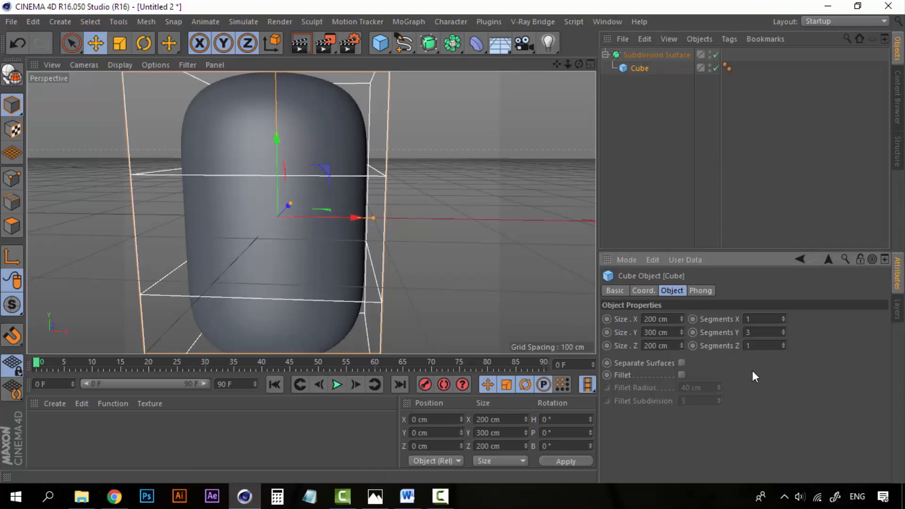
Set the Y size of the cube inside the Subdivision Surface to 250 cm.
double_click(676, 333)
text(250)
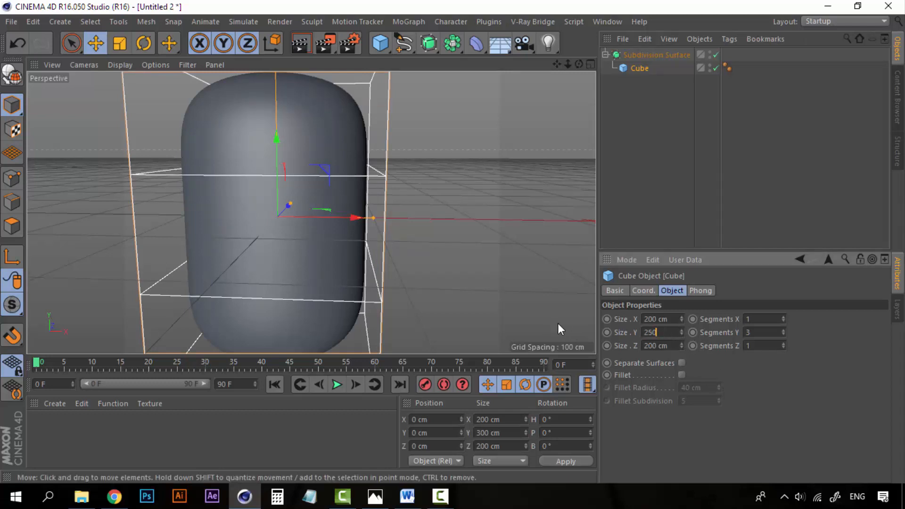
key(Return)
scroll(377, 242, down, 2)
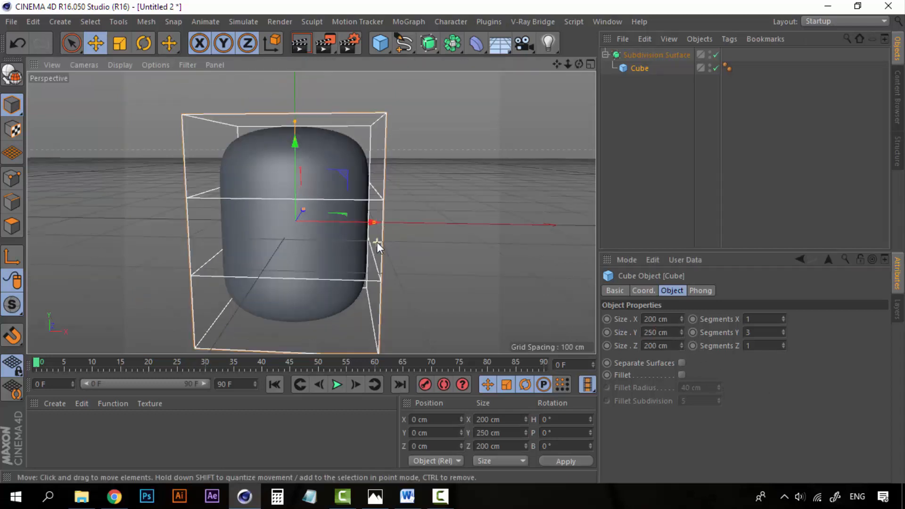
Examine the taller rounded shape, check the house in the Clay Planet.jpg reference in Photos, and return to Cinema 4D.
click(645, 132)
alt+drag(294, 202, 509, 141)
scroll(342, 157, down, 2)
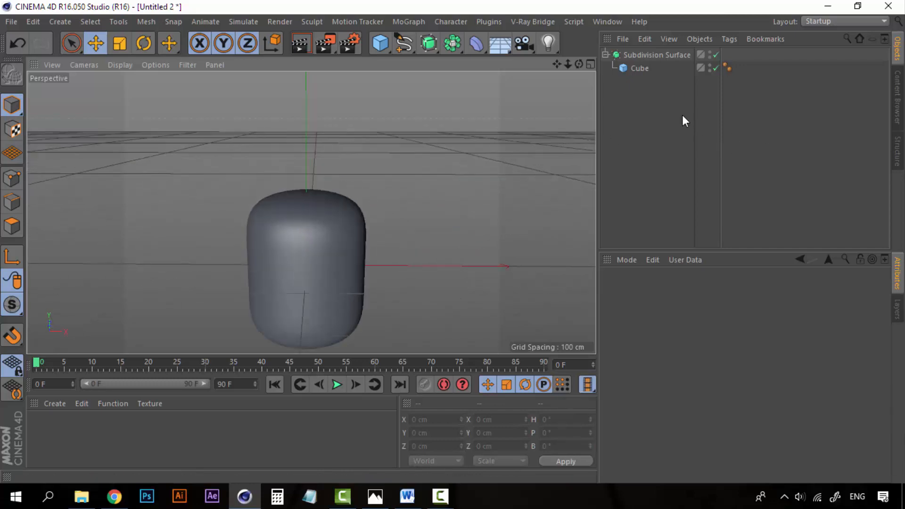
click(375, 498)
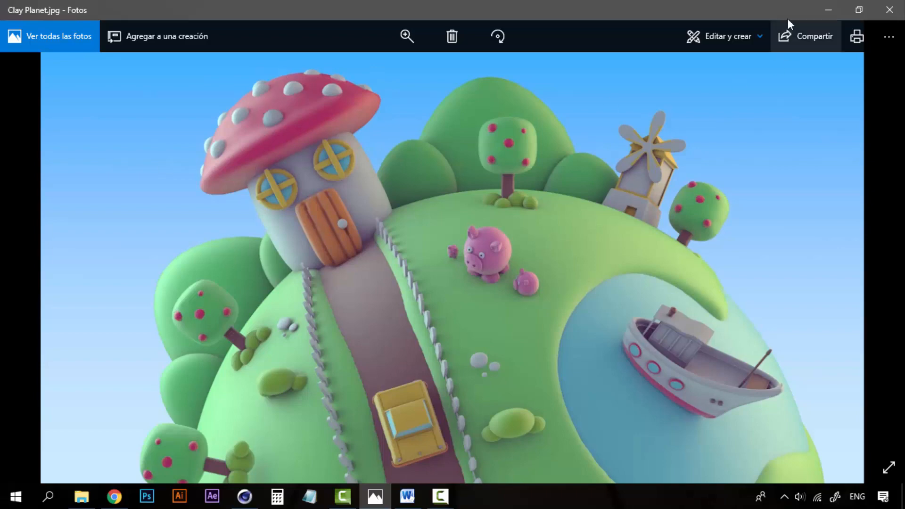
click(244, 496)
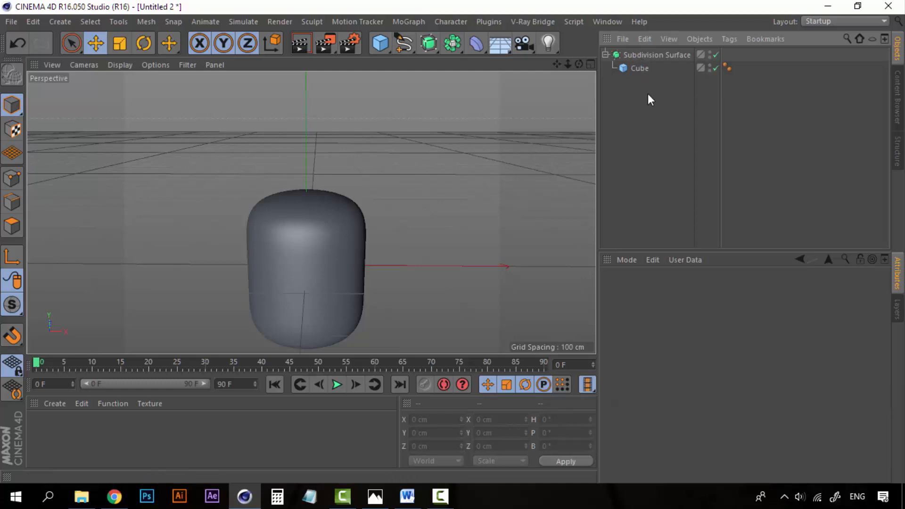
Add a second cube and raise it about 170 cm along Y so it sits above the rounded shape.
click(380, 43)
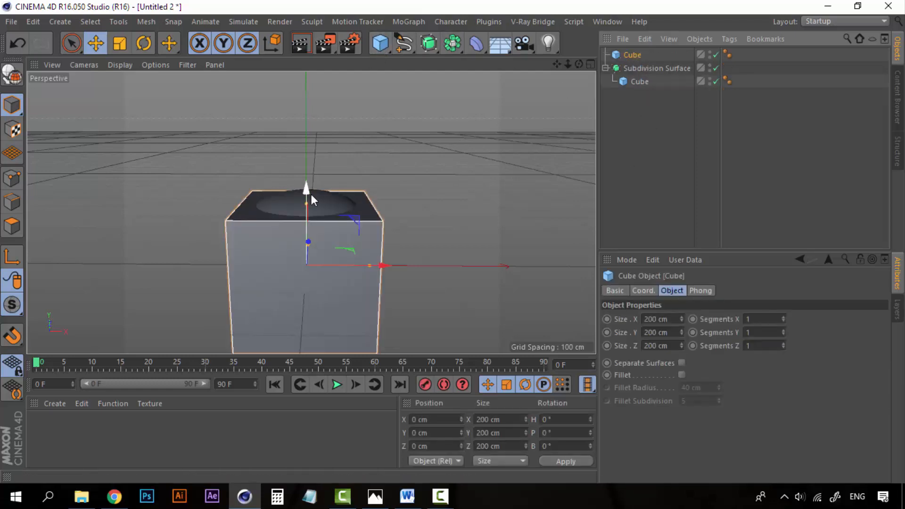
drag(309, 194, 307, 79)
scroll(309, 193, up, 2)
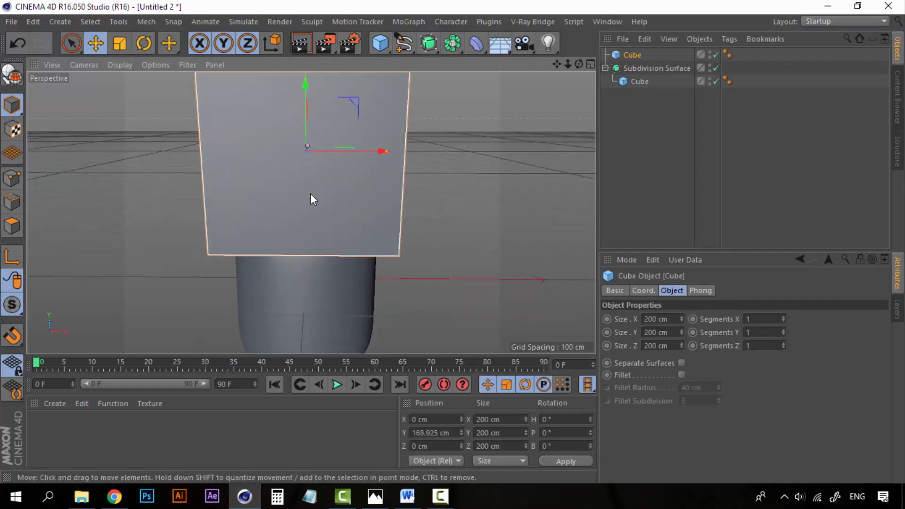
alt+drag(310, 193, 311, 170)
Collapse the Subdivision Surface hierarchy and rename the generator to House Base.
click(645, 69)
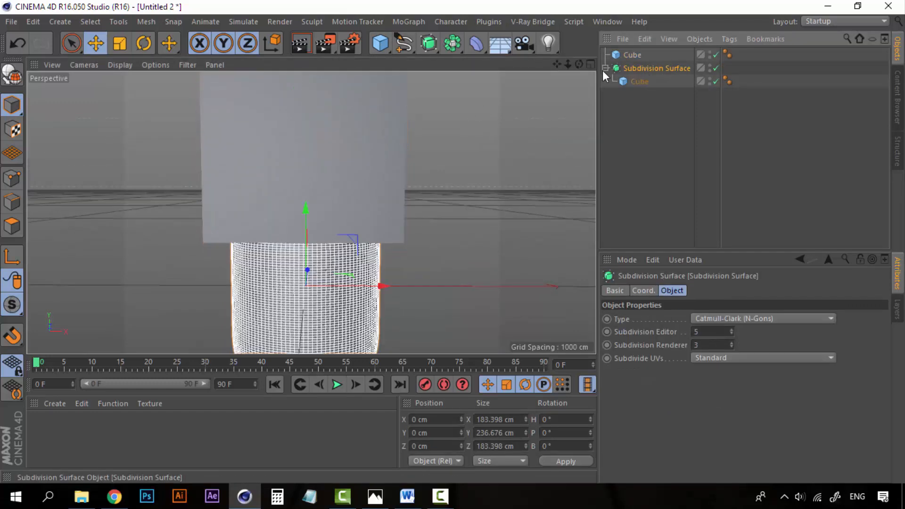
click(605, 68)
double_click(646, 68)
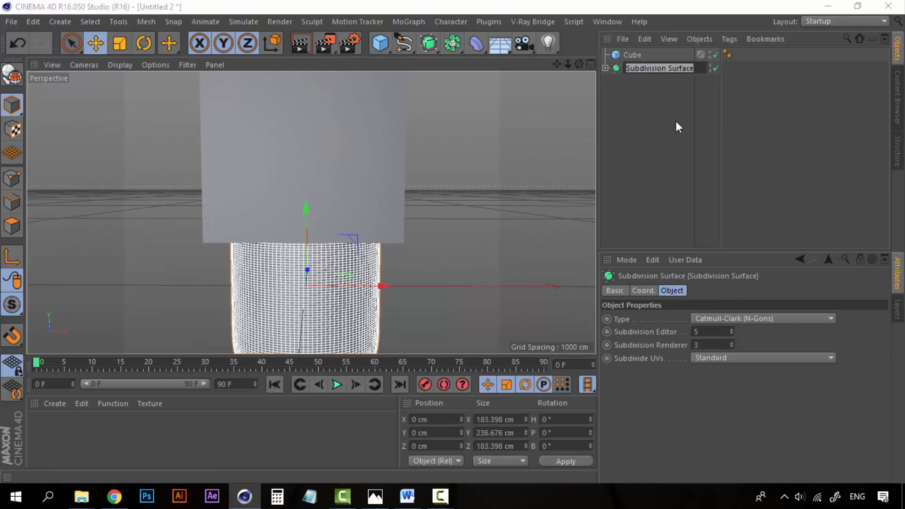
text(Hoiu)
key(BackSpace)
key(BackSpace)
text(use Base)
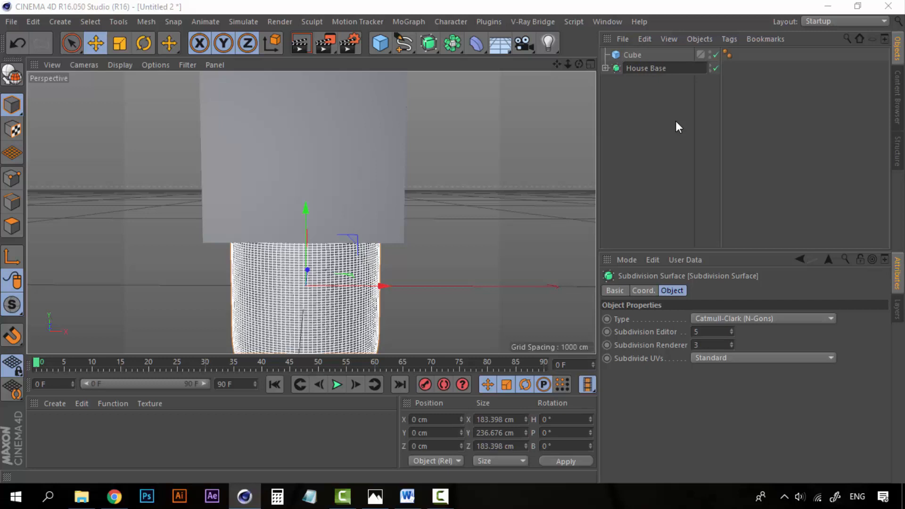
key(Return)
Add another Subdivision Surface generator and make the upper cube its child.
click(633, 55)
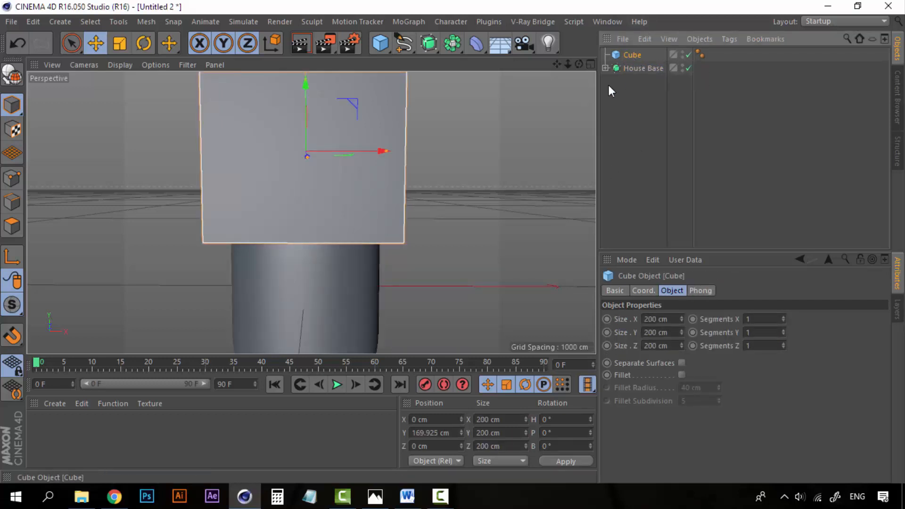
scroll(317, 186, down, 2)
alt+middle_drag(332, 182, 338, 203)
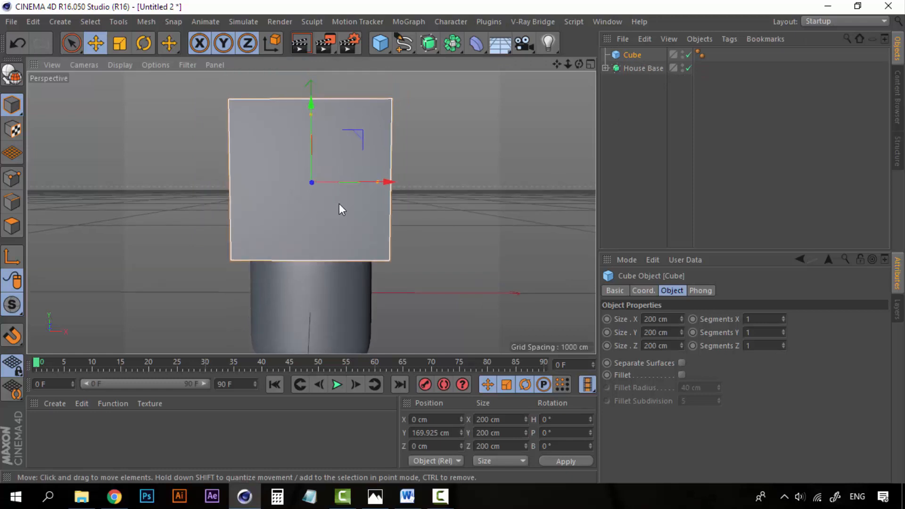
click(648, 82)
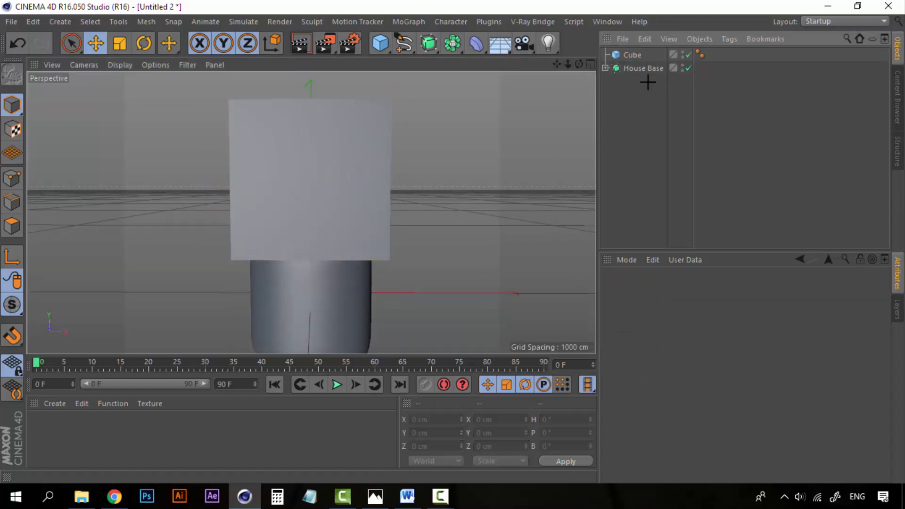
click(430, 44)
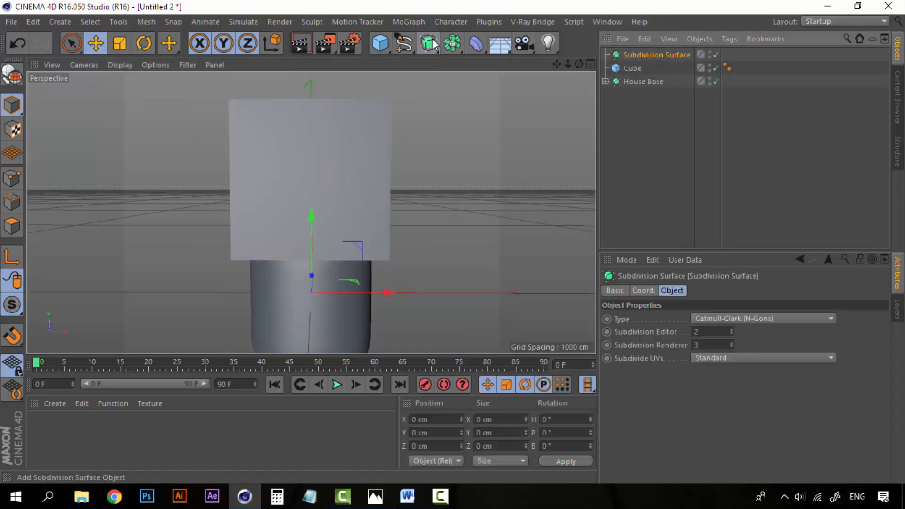
drag(632, 67, 650, 55)
Rename the new Subdivision Surface to Roof.
click(649, 55)
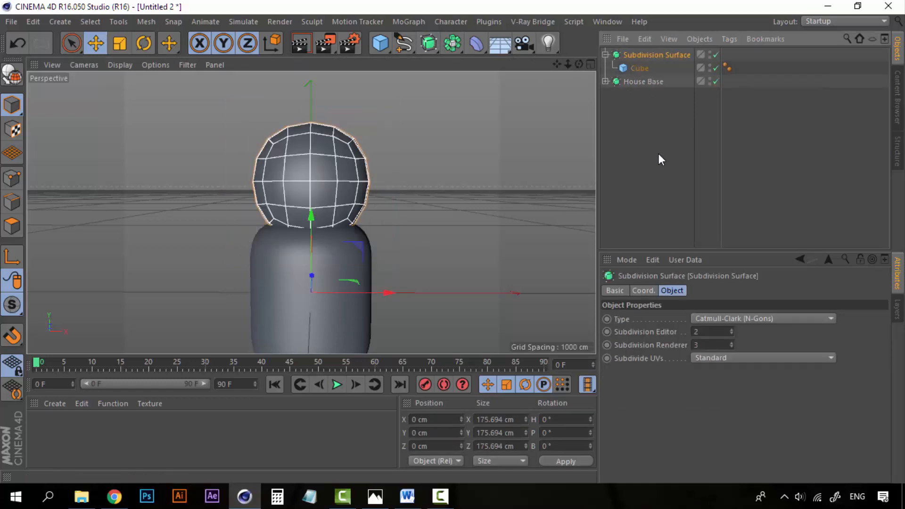
double_click(642, 55)
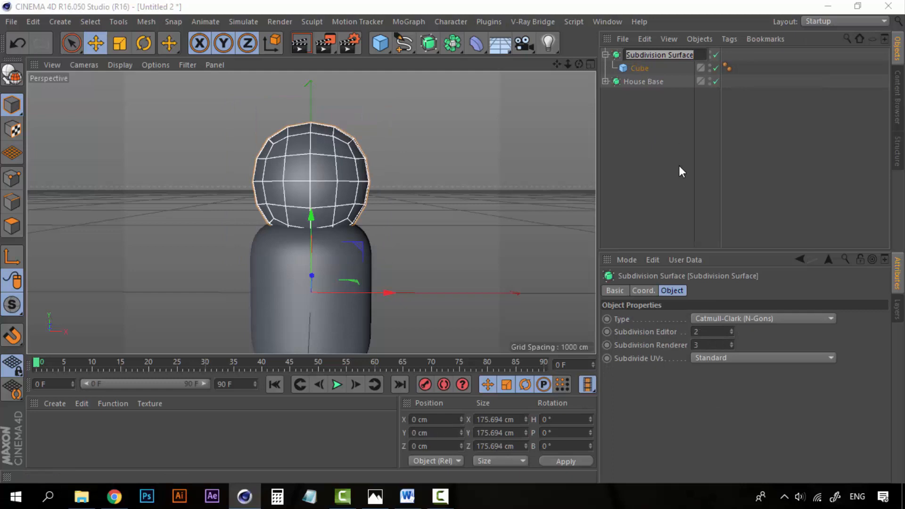
text(Roof)
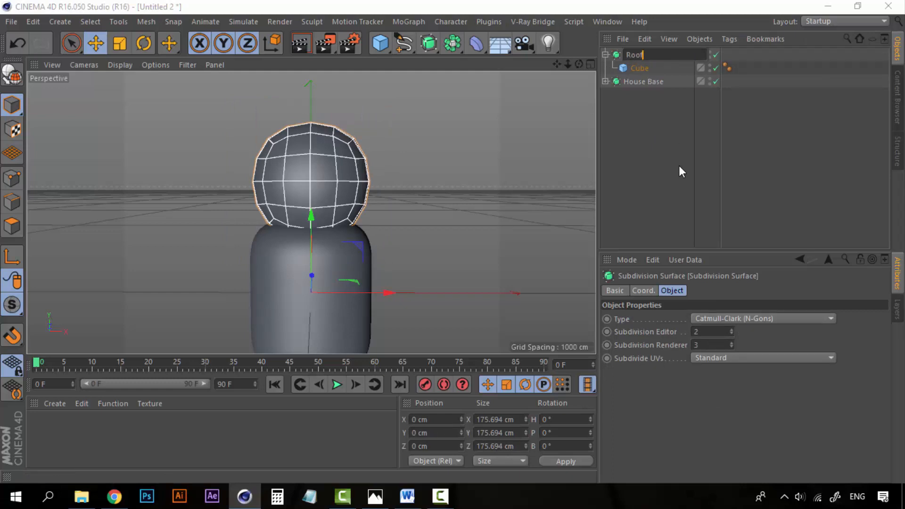
key(Return)
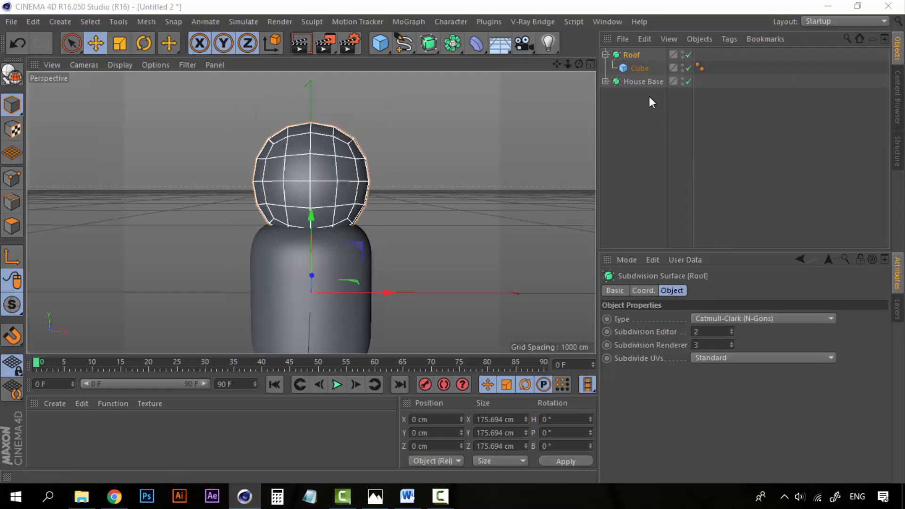
Raise the Roof generator's editor subdivision to 5 and check the smoother shape.
click(638, 67)
click(638, 59)
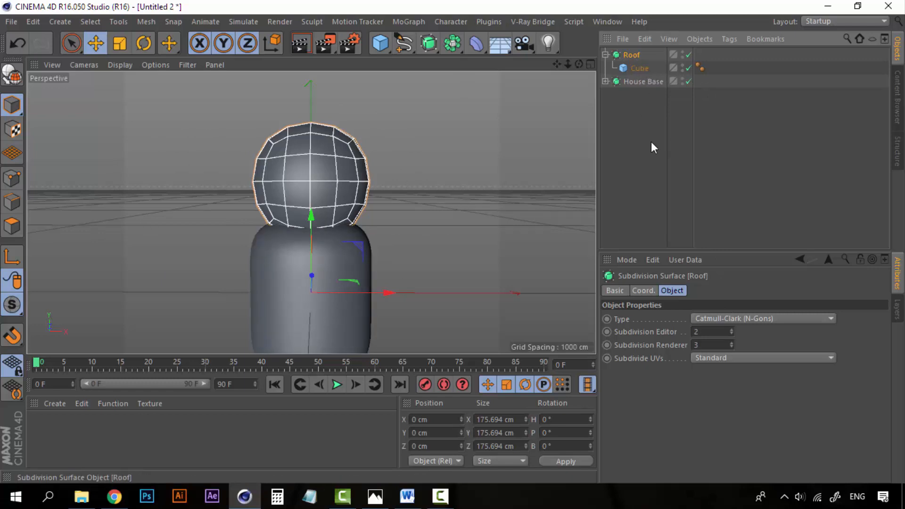
click(731, 333)
click(730, 330)
click(731, 329)
click(731, 329)
click(731, 329)
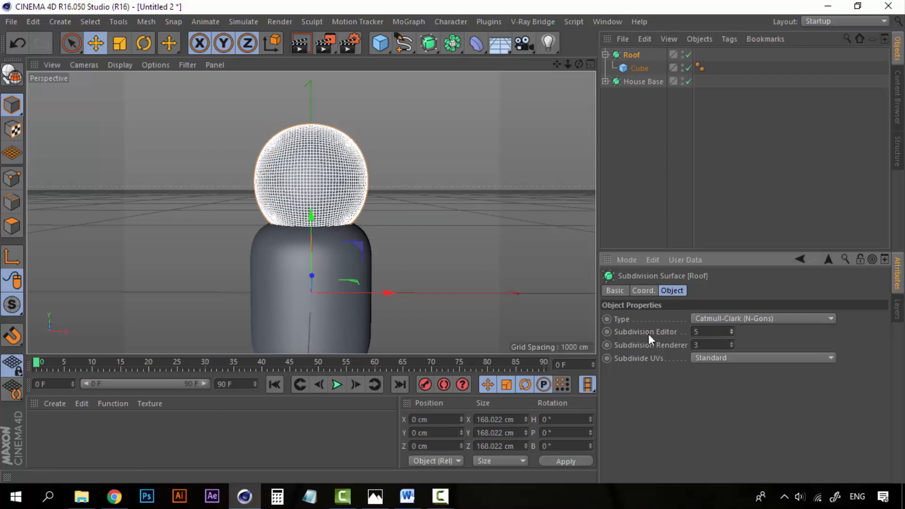
click(646, 117)
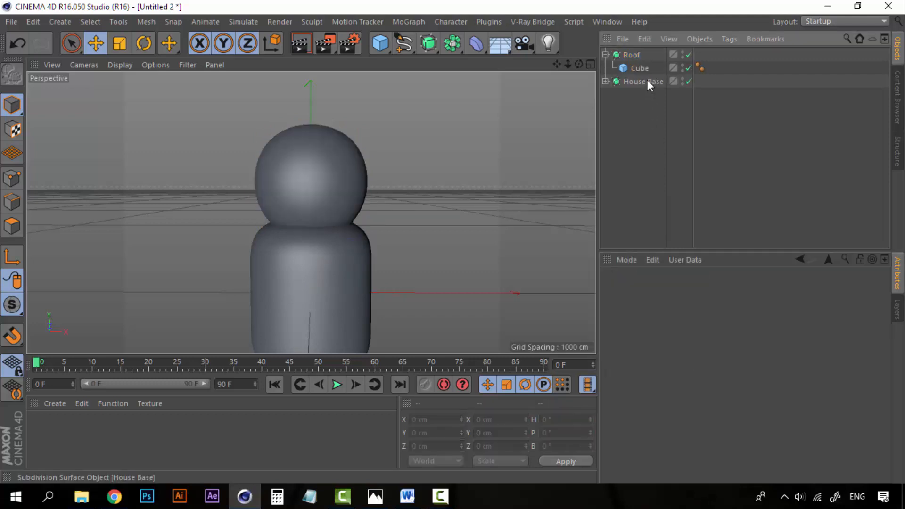
Set the Roof cube's Y segments to 3 and inspect the resulting shape from an angled view.
click(643, 70)
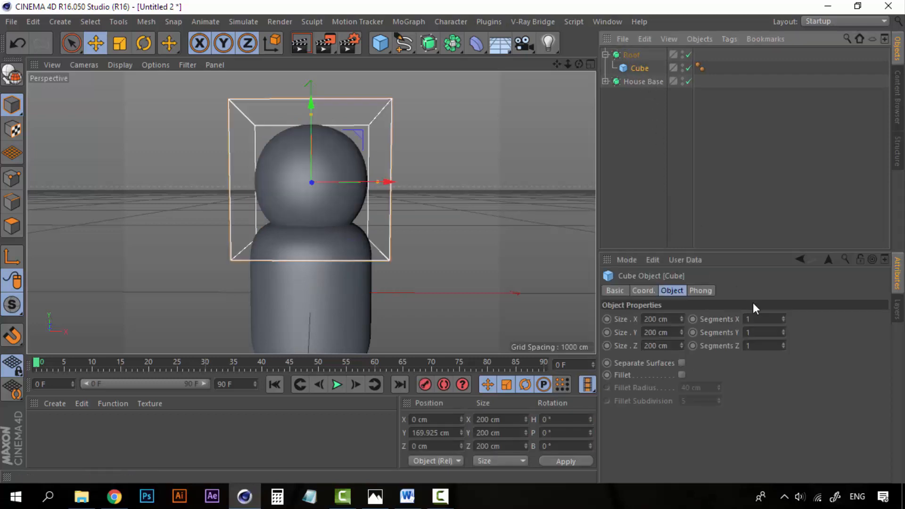
click(783, 330)
click(784, 330)
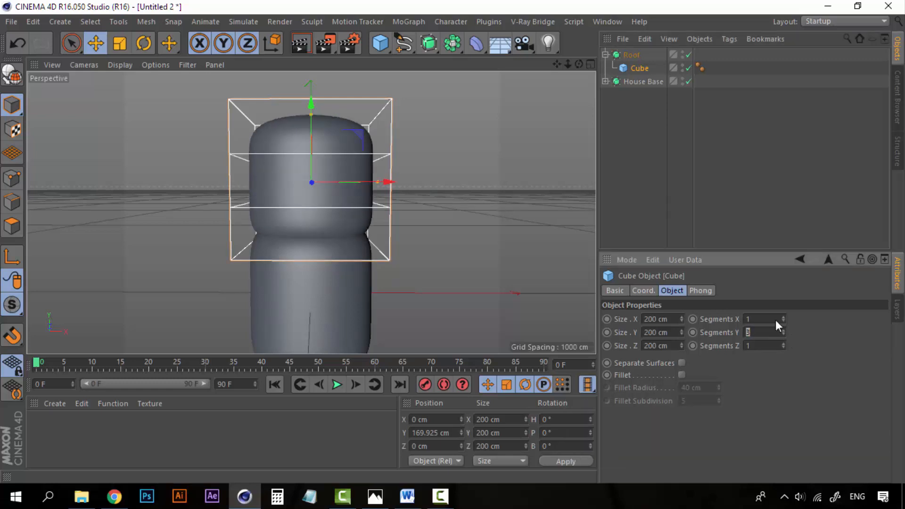
click(648, 135)
click(638, 67)
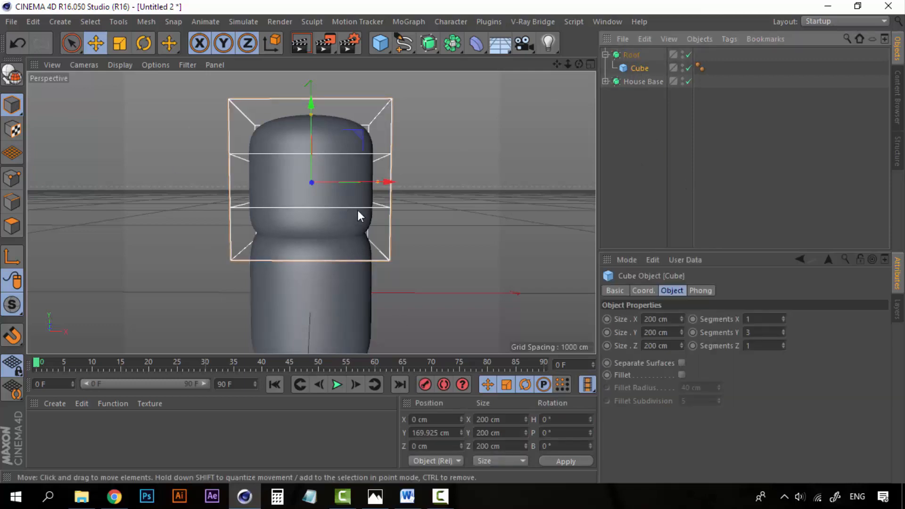
alt+drag(357, 210, 212, 275)
alt+drag(252, 203, 330, 197)
click(613, 141)
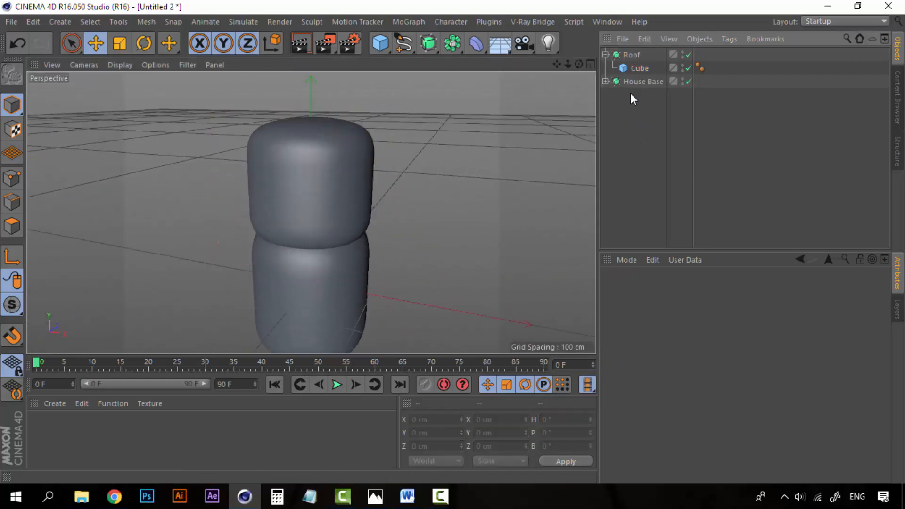
Disable the Roof generator and convert its cube into an editable polygon object.
click(641, 67)
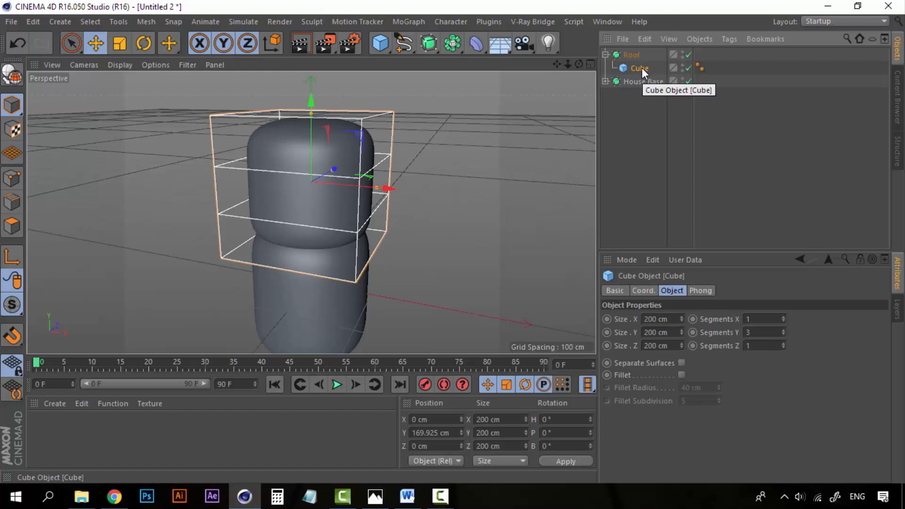
click(689, 55)
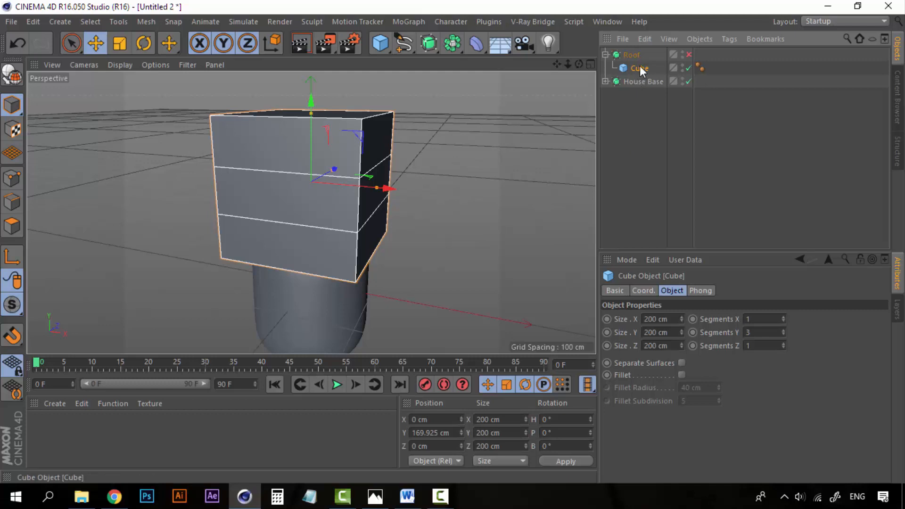
key(c)
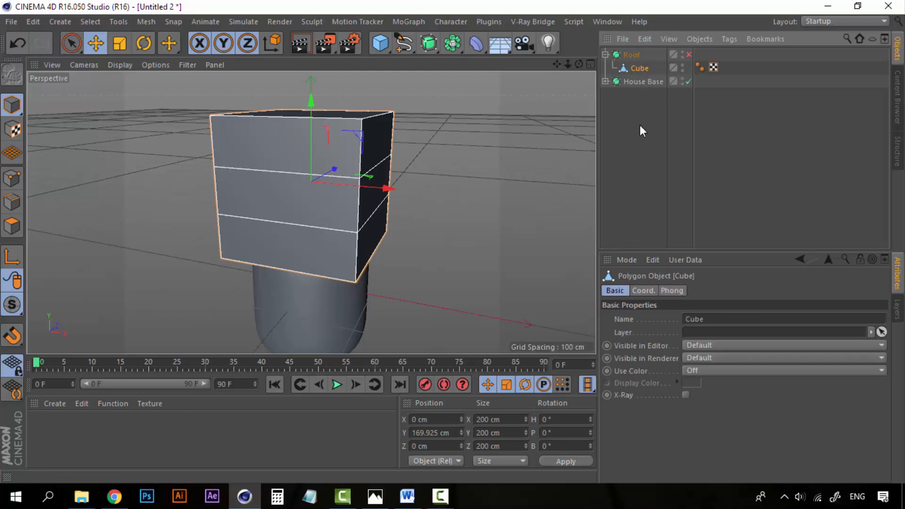
click(640, 125)
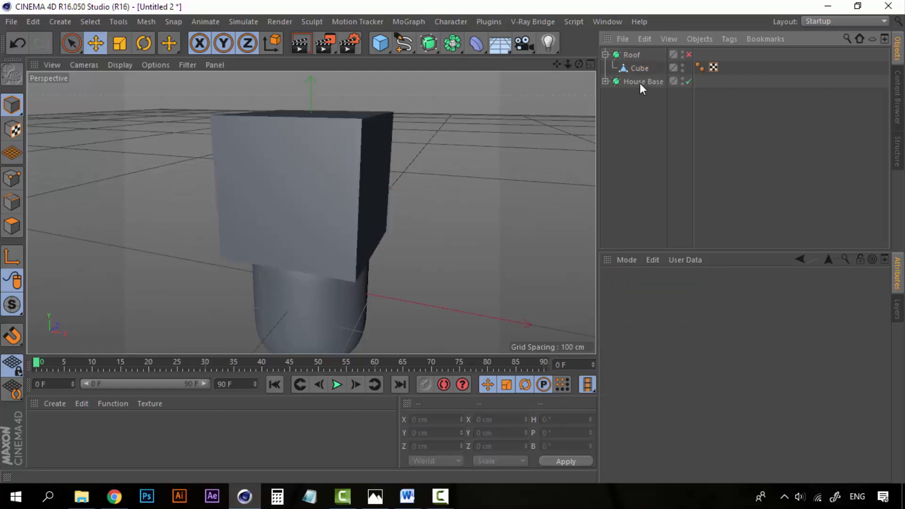
Select the editable Roof cube and switch to polygon mode.
click(639, 68)
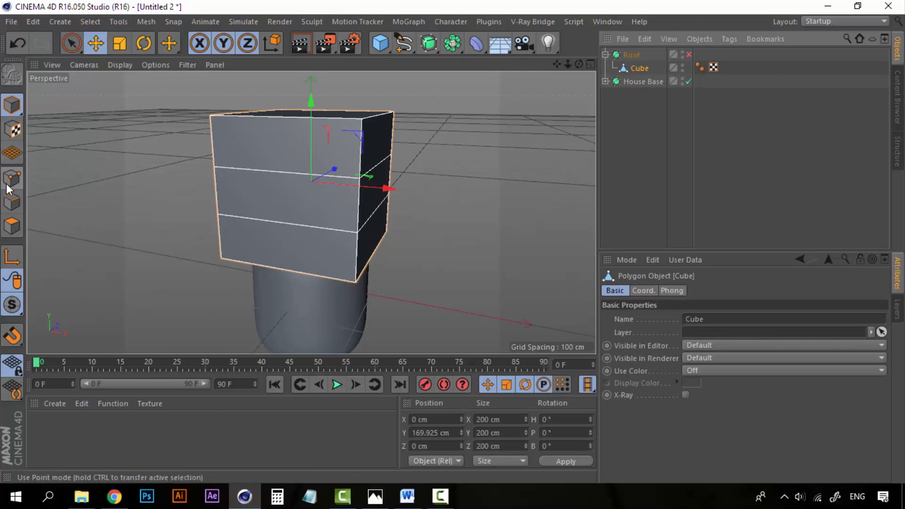
click(11, 226)
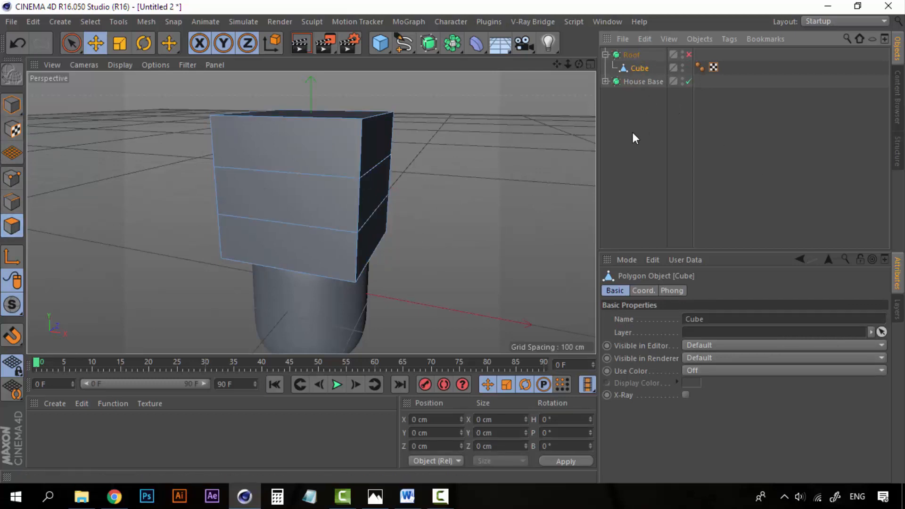
Switch to the Modeling layout and reselect the Roof's cube in polygon mode.
click(824, 22)
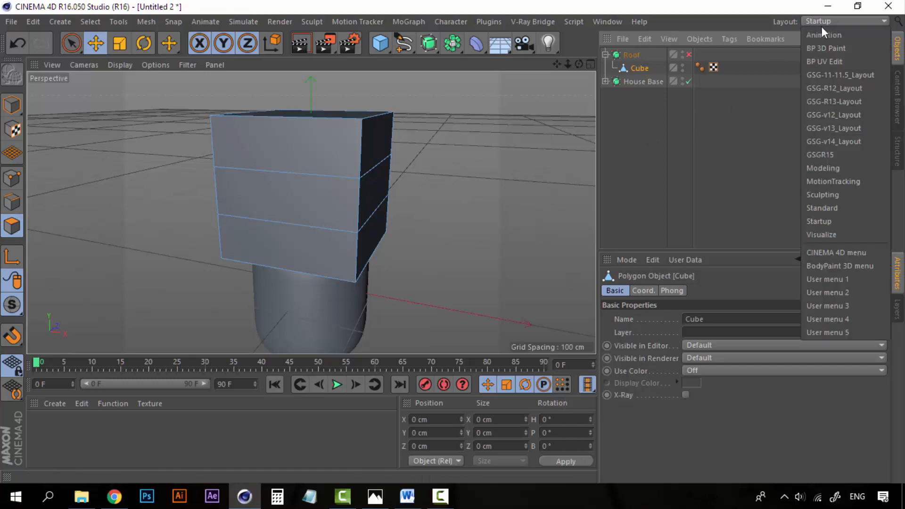
click(835, 166)
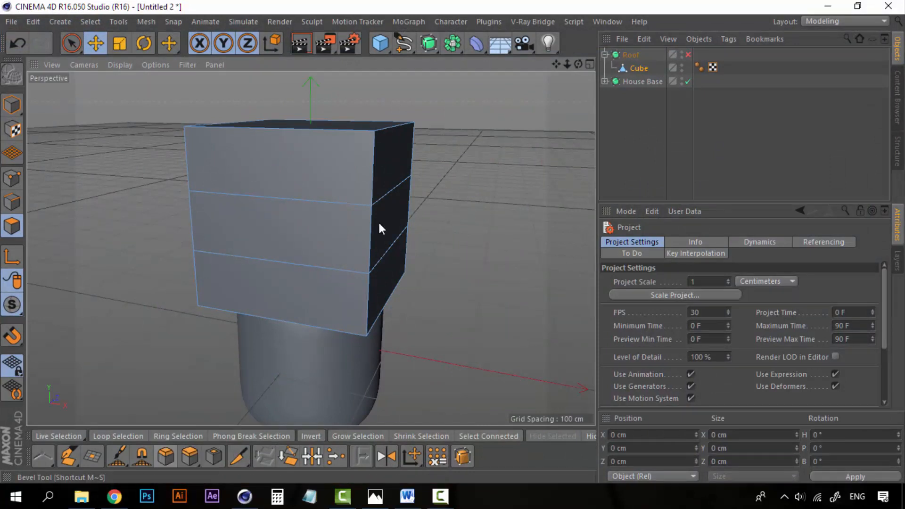
click(637, 68)
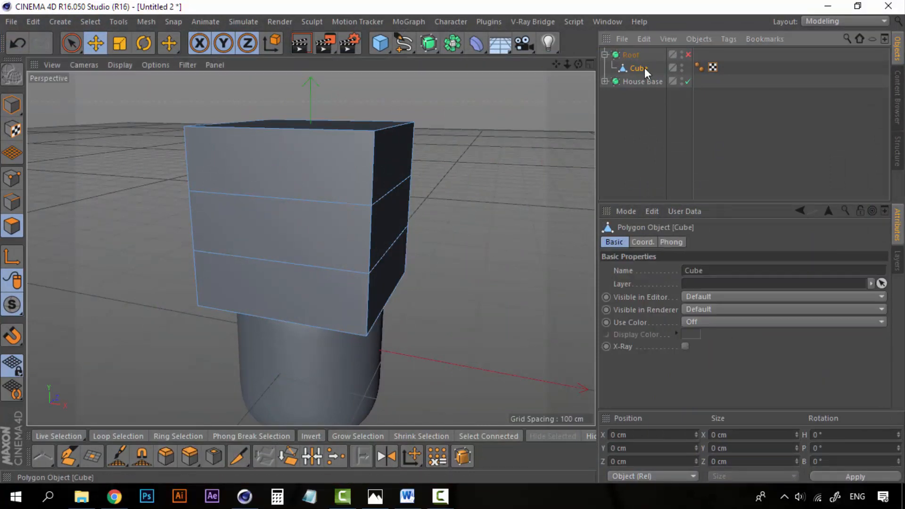
click(11, 229)
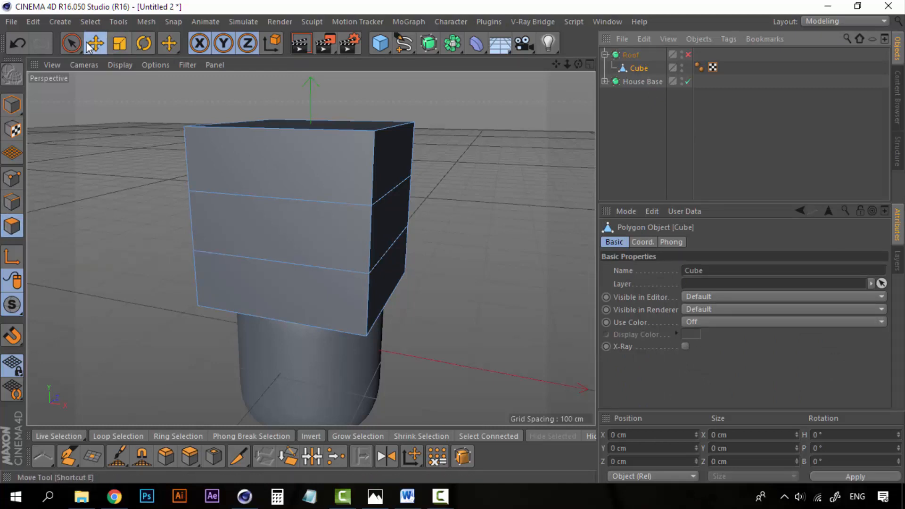
Pull the lowest polygons on both X sides of the Roof cube outward to about 276 cm overall width, and preview the smoothed shape.
click(71, 43)
click(396, 280)
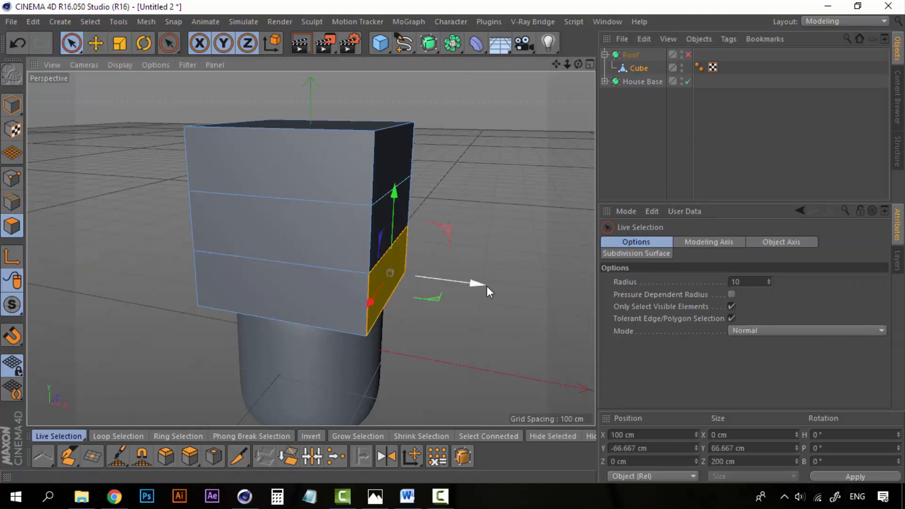
drag(477, 284, 516, 285)
alt+drag(306, 282, 329, 270)
click(228, 311)
scroll(370, 285, down, 5)
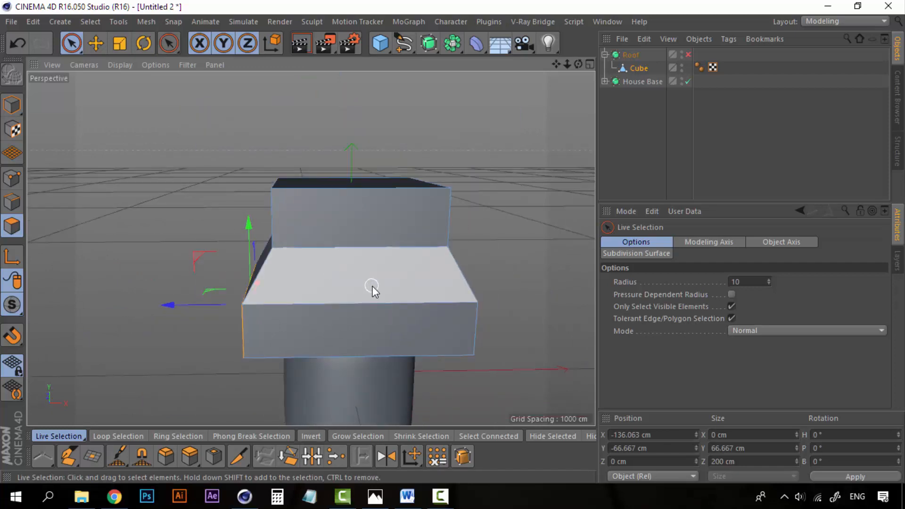
alt+drag(385, 292, 377, 290)
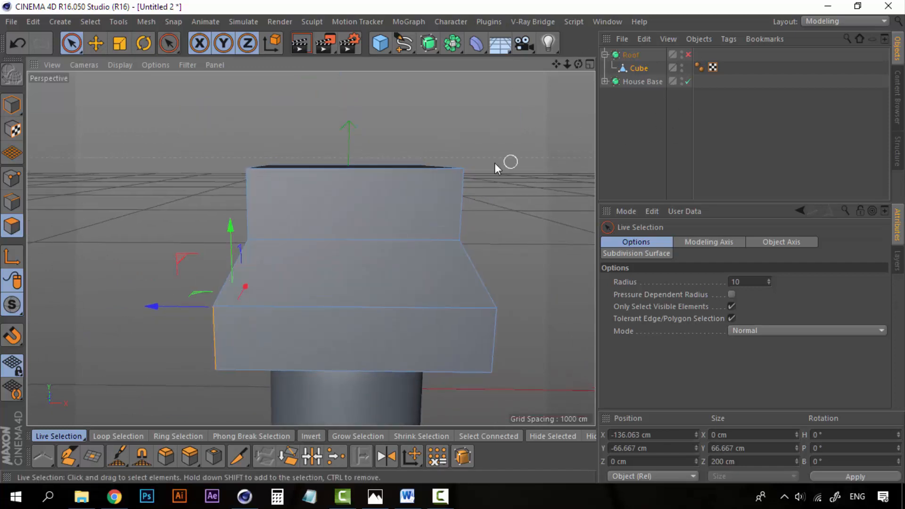
click(689, 55)
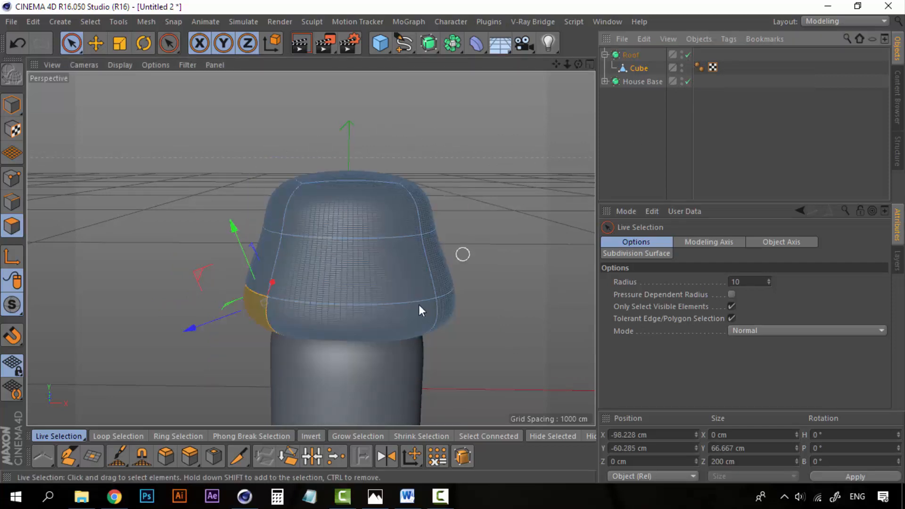
click(688, 55)
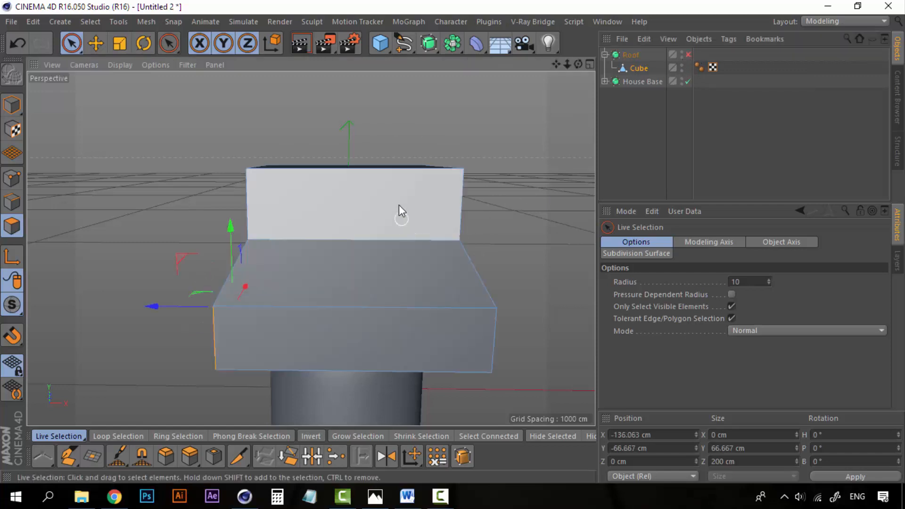
Scale the Roof cube's top polygon down to about 24 cm in X and enable the Roof generator.
alt+drag(399, 205, 392, 257)
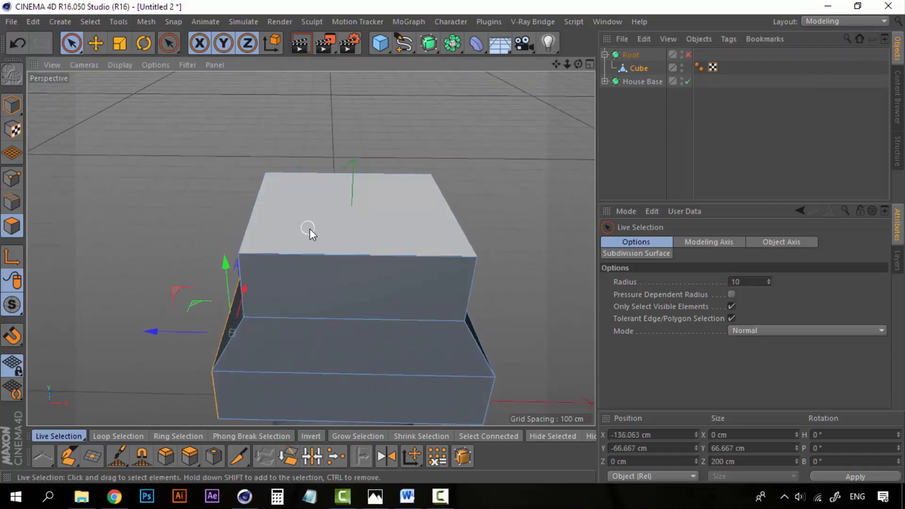
click(379, 219)
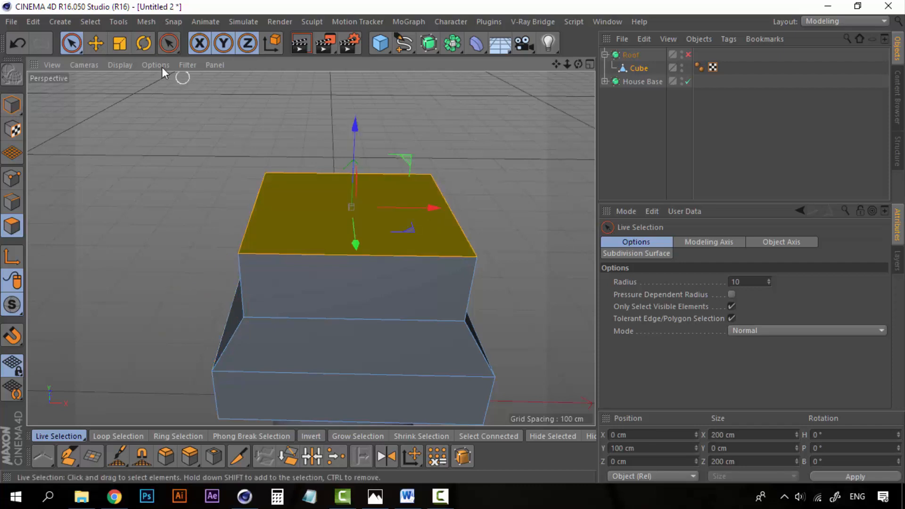
click(119, 43)
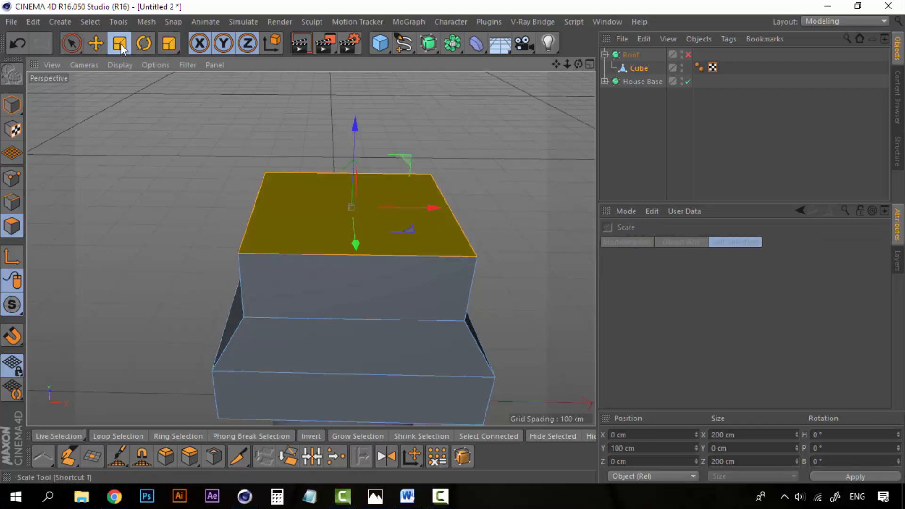
drag(434, 208, 362, 216)
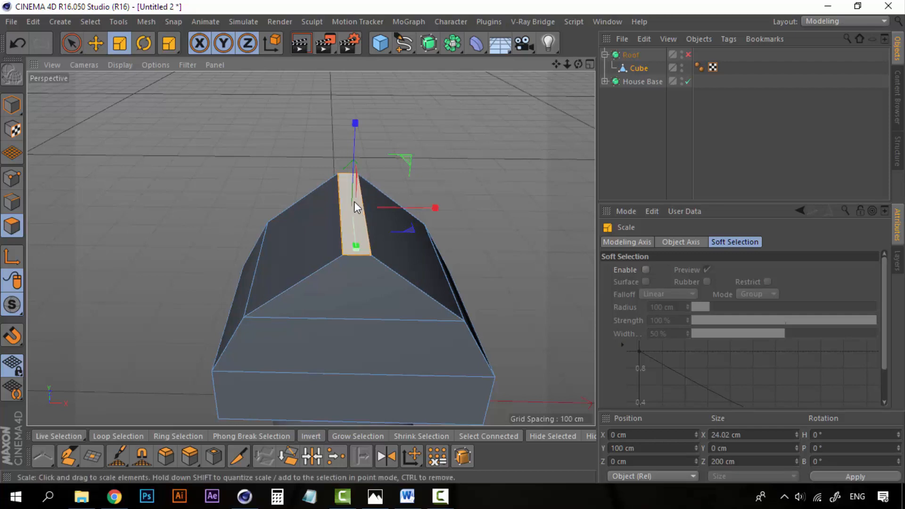
click(689, 55)
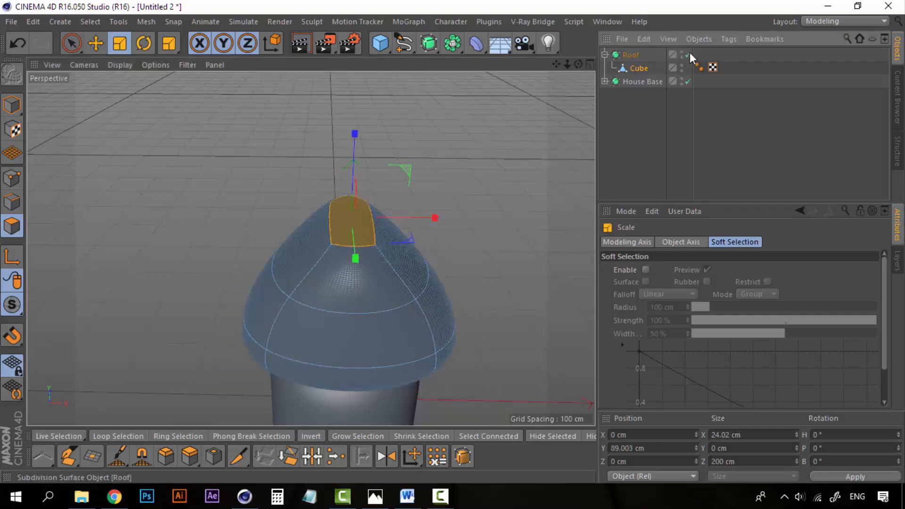
Lower the Roof's top polygon to about 52.5 cm in Y to flatten the cap, and check the result unselected.
alt+drag(404, 303, 399, 250)
key(e)
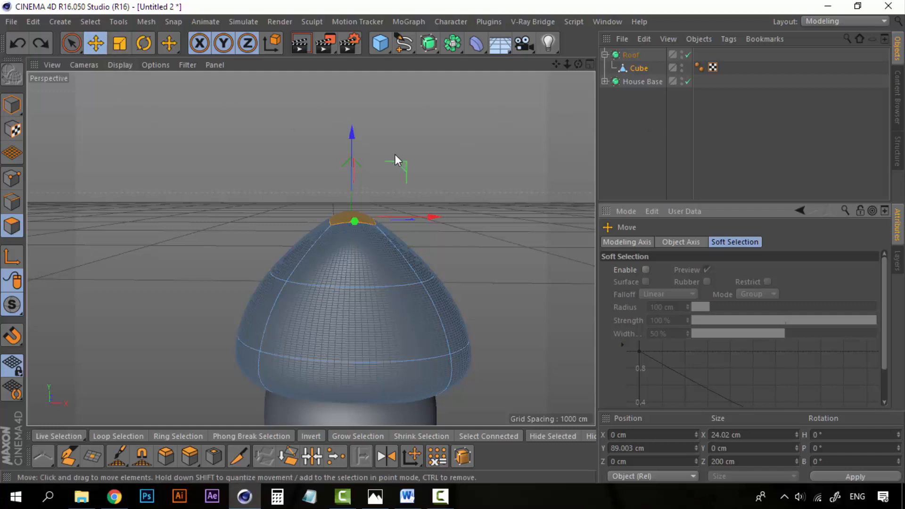
drag(351, 133, 346, 175)
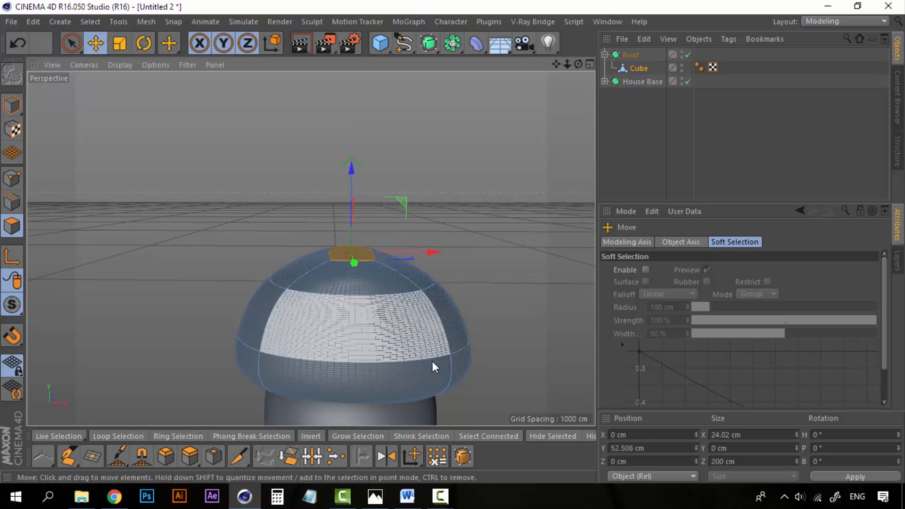
click(630, 146)
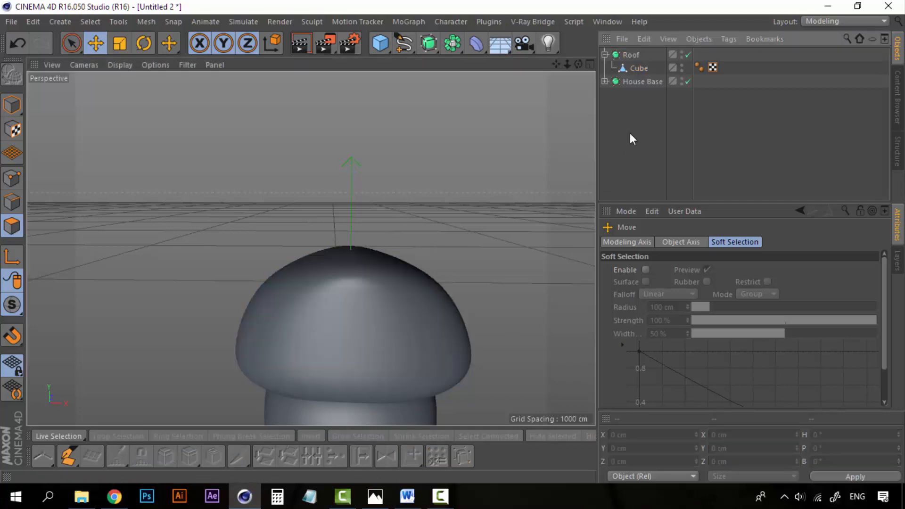
Set the Roof cube's Y scale to 0.7.
click(635, 67)
alt+drag(417, 360, 405, 315)
scroll(386, 327, down, 3)
alt+drag(386, 344, 398, 360)
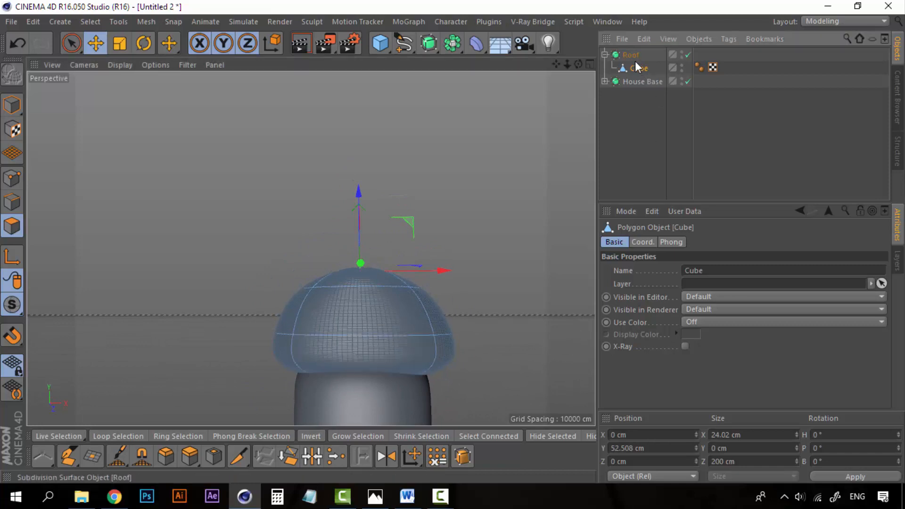
click(649, 243)
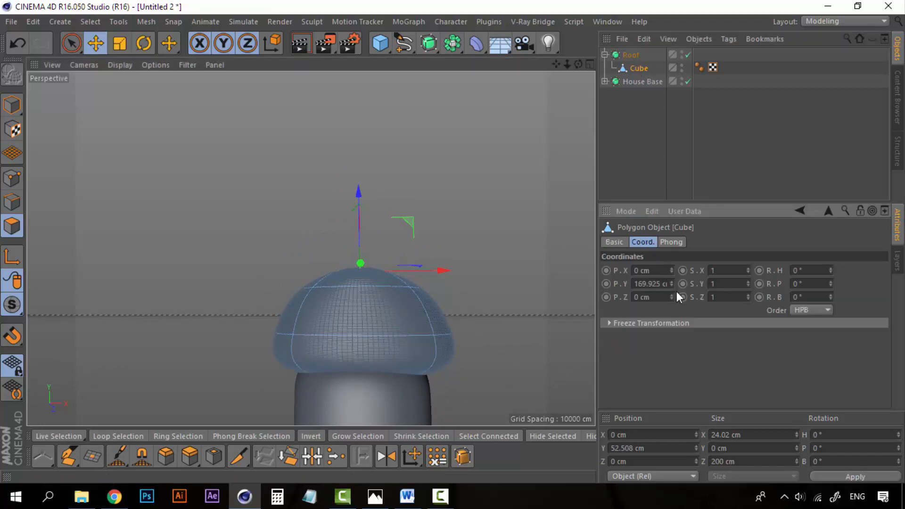
drag(672, 282, 672, 302)
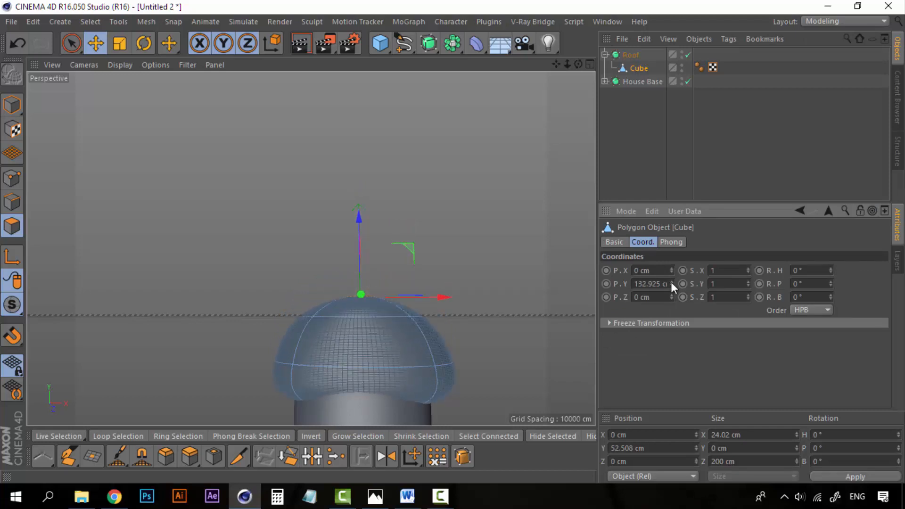
key(ctrl+z)
drag(748, 284, 748, 305)
click(644, 152)
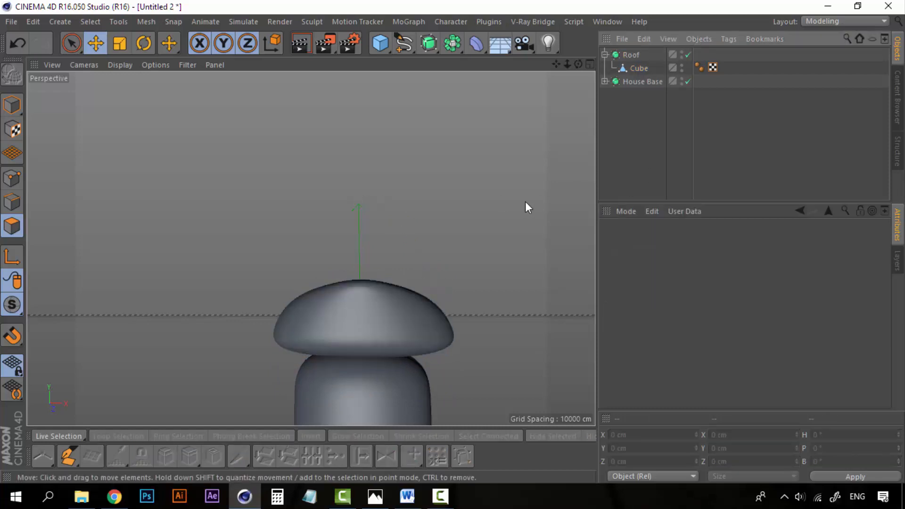
Lower the whole Roof cube in model mode to a Y position of about 124 cm, onto the House Base.
click(637, 68)
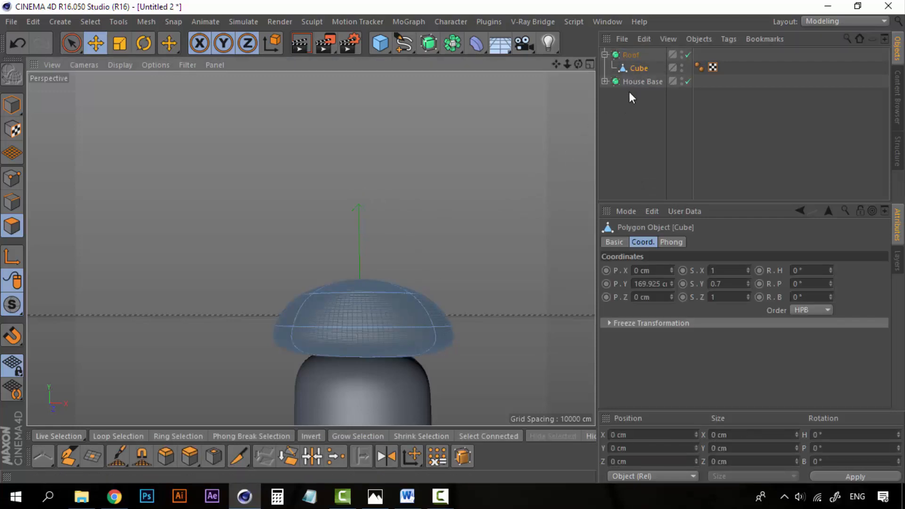
click(639, 69)
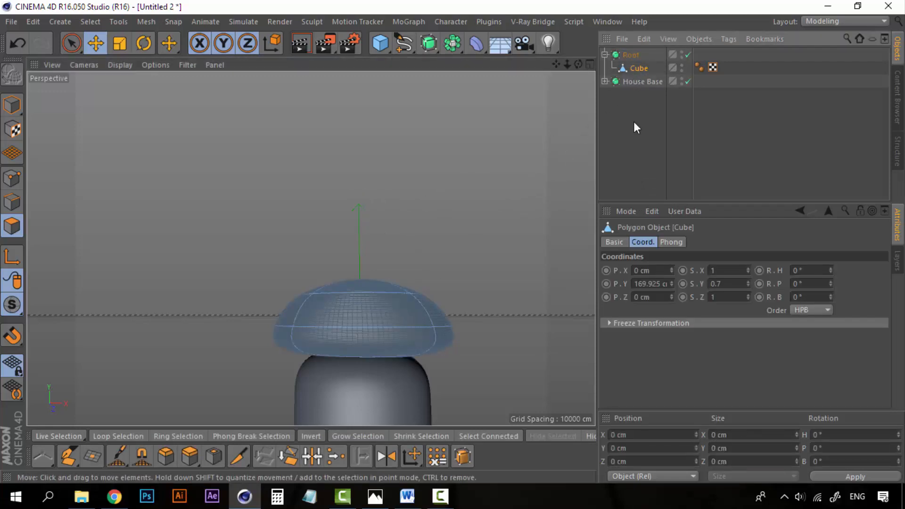
click(635, 56)
click(643, 70)
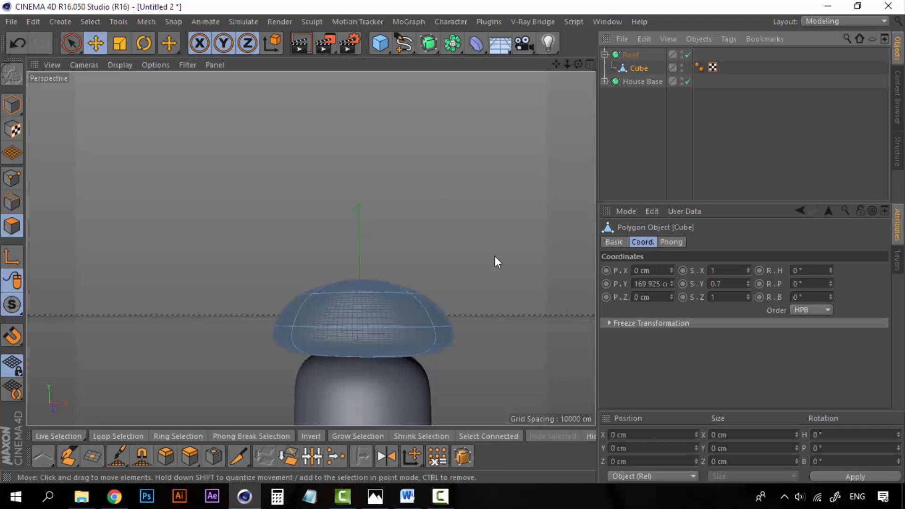
alt+drag(448, 373, 446, 325)
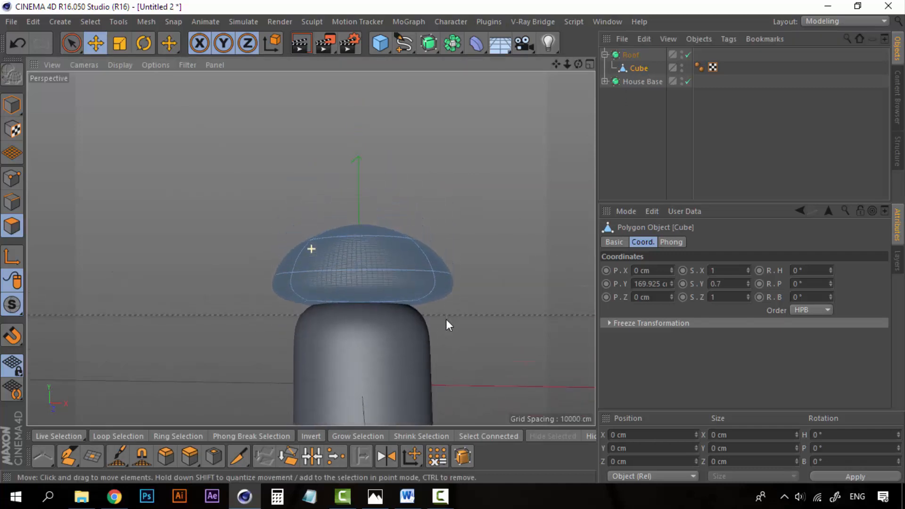
click(18, 105)
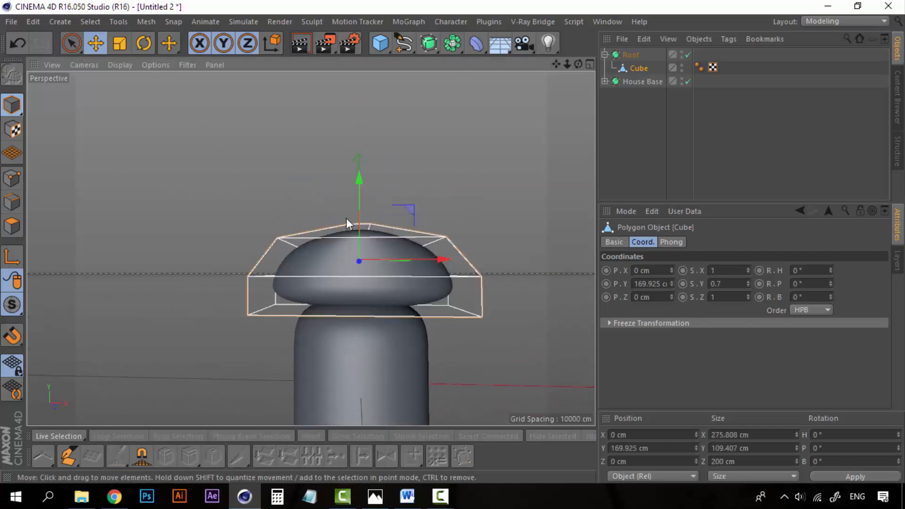
drag(364, 179, 360, 210)
Scale the Roof cube to 1.32 in Z and 1.1 in X, and lower it to a Y position of about 117 cm.
alt+drag(347, 273, 470, 291)
drag(725, 297, 432, 307)
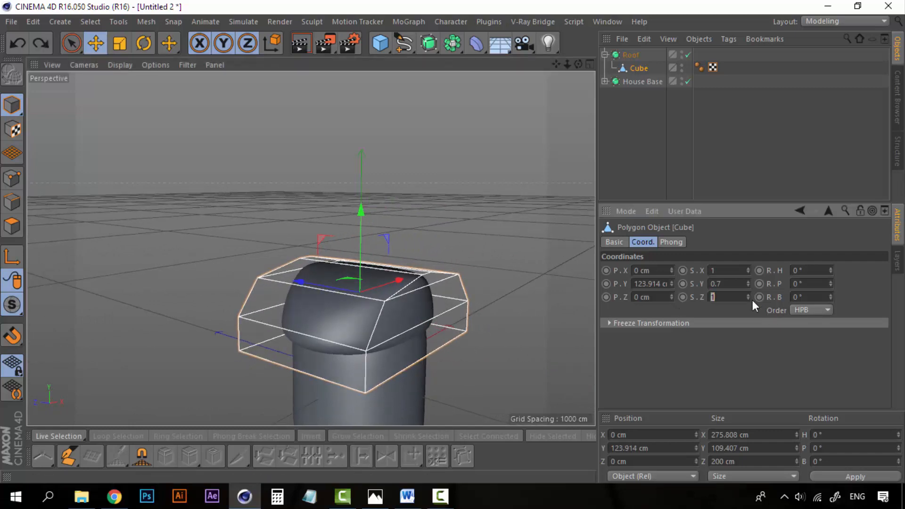
mouse_move(748, 299)
mouse_down()
mouse_move(768, 294)
mouse_move(748, 300)
mouse_move(750, 309)
mouse_up()
alt+drag(427, 304, 267, 298)
mouse_move(749, 273)
mouse_down()
mouse_move(750, 260)
mouse_move(750, 279)
mouse_up()
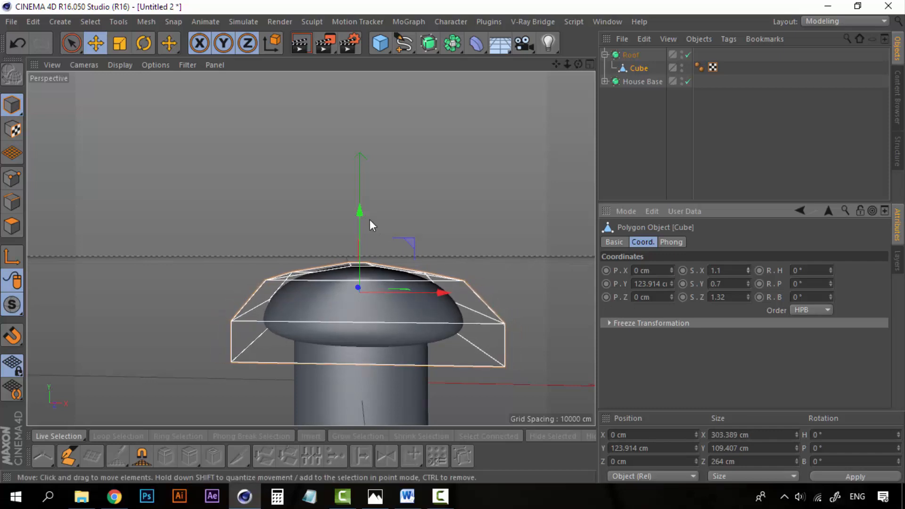
drag(362, 210, 362, 215)
Raise the Roof's top polygon slightly in polygon mode and inspect the mushroom cap from several angles.
click(642, 141)
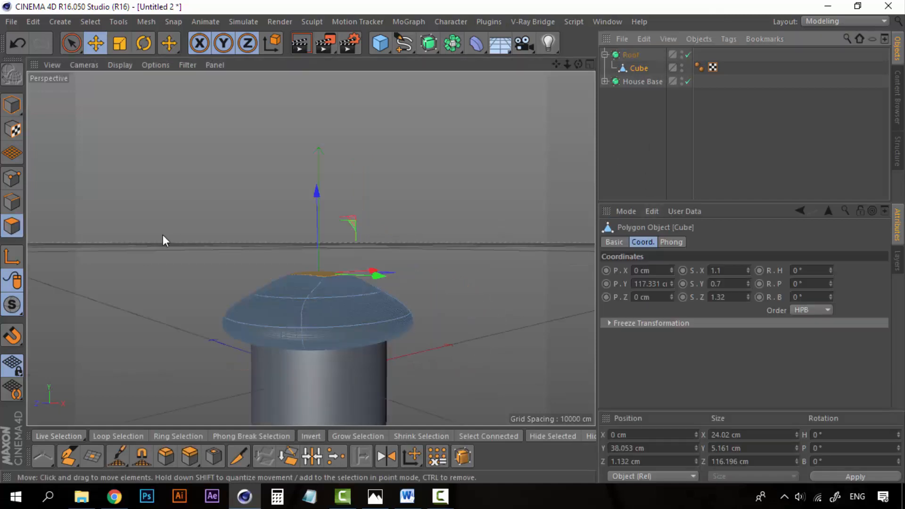
drag(318, 191, 318, 188)
alt+drag(386, 315, 313, 286)
click(656, 150)
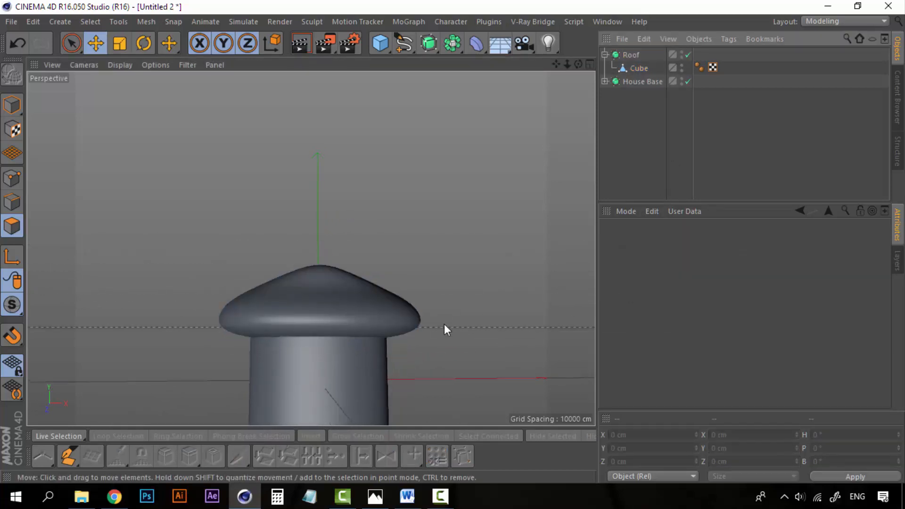
alt+drag(427, 328, 417, 330)
alt+middle_drag(417, 331, 421, 315)
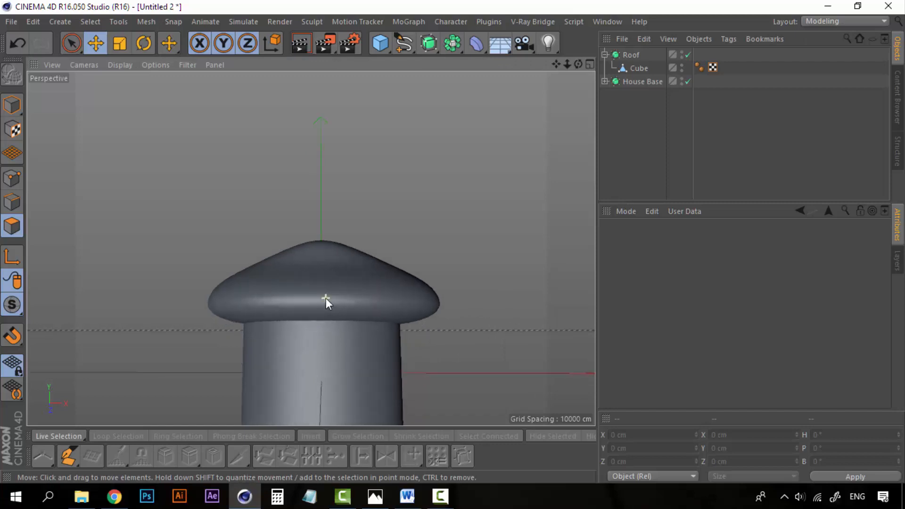
alt+drag(327, 299, 349, 303)
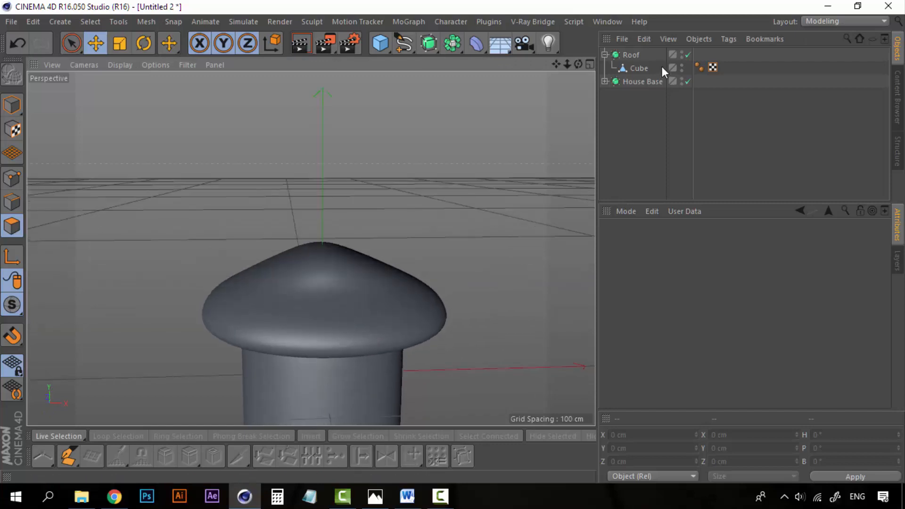
Convert the Roof generator into a single polygon object and check its mesh in the Sculpting layout.
click(640, 69)
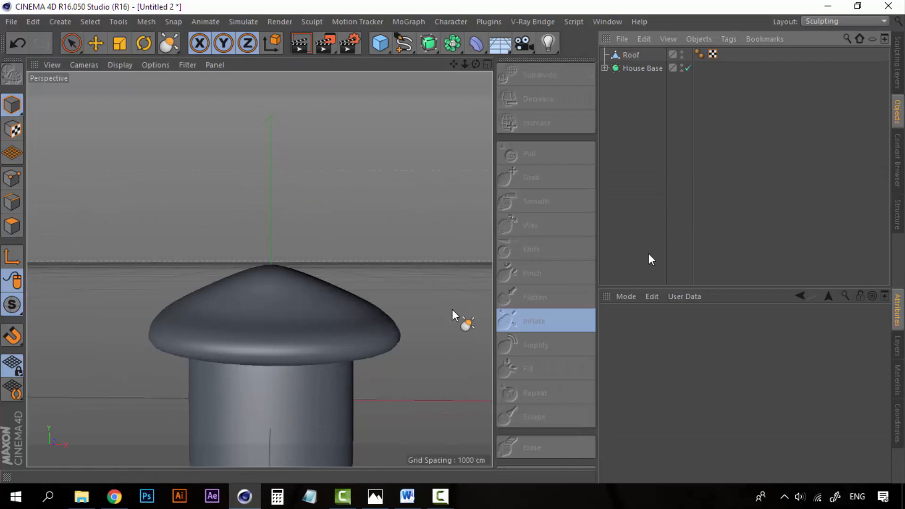
click(633, 55)
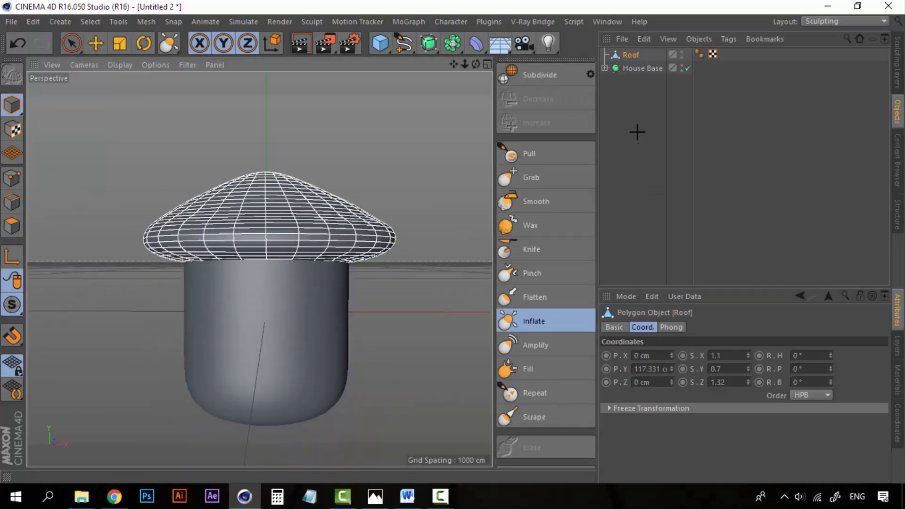
click(609, 83)
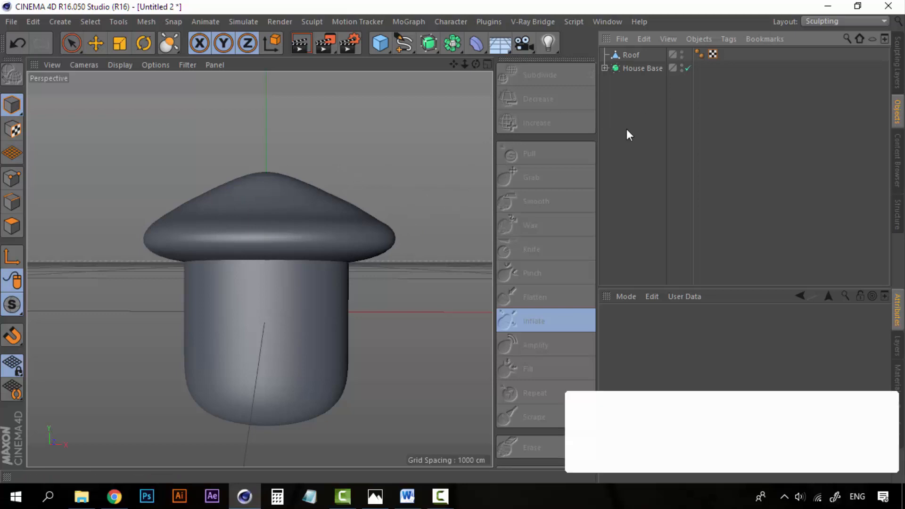
Add a sphere primitive and raise it above the Roof to a Y position of about 173 cm.
click(383, 42)
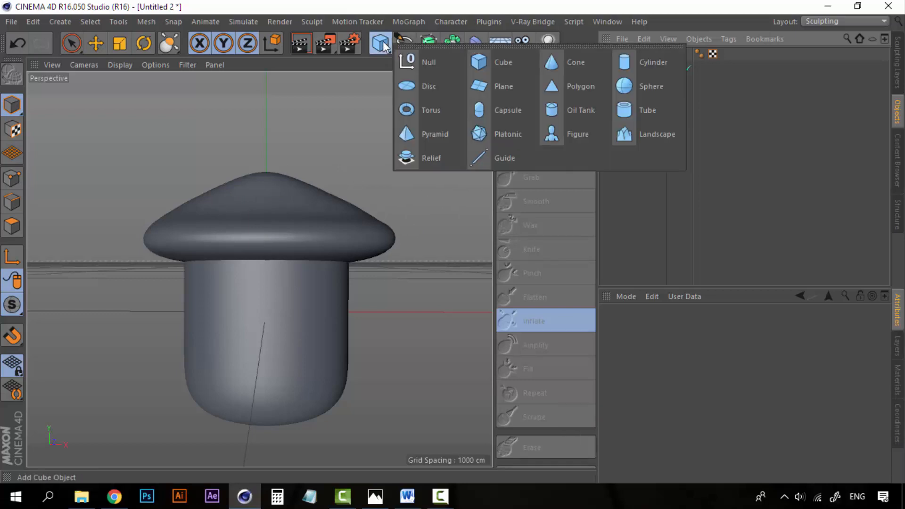
click(652, 87)
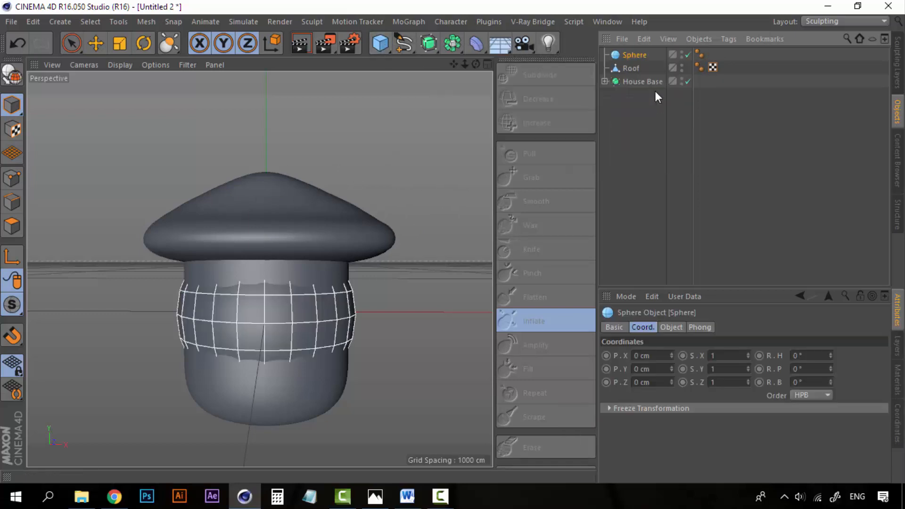
key(e)
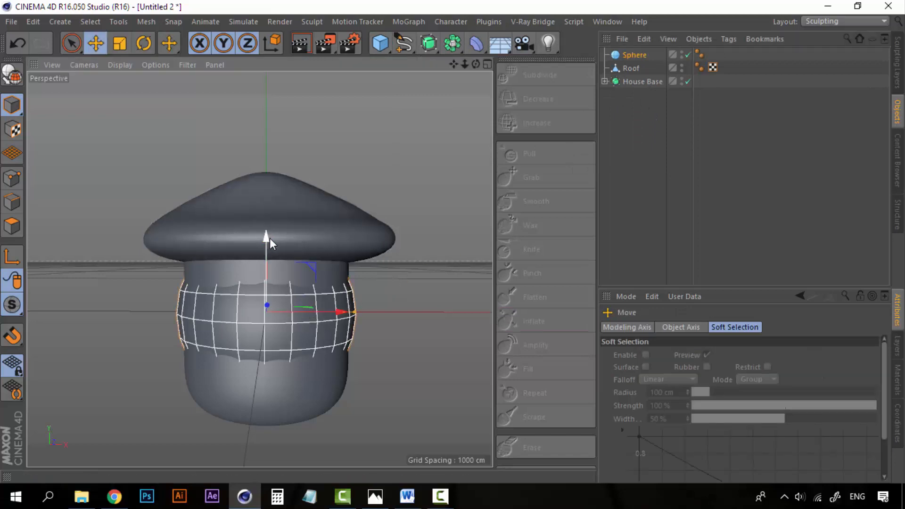
drag(270, 239, 283, 88)
click(654, 177)
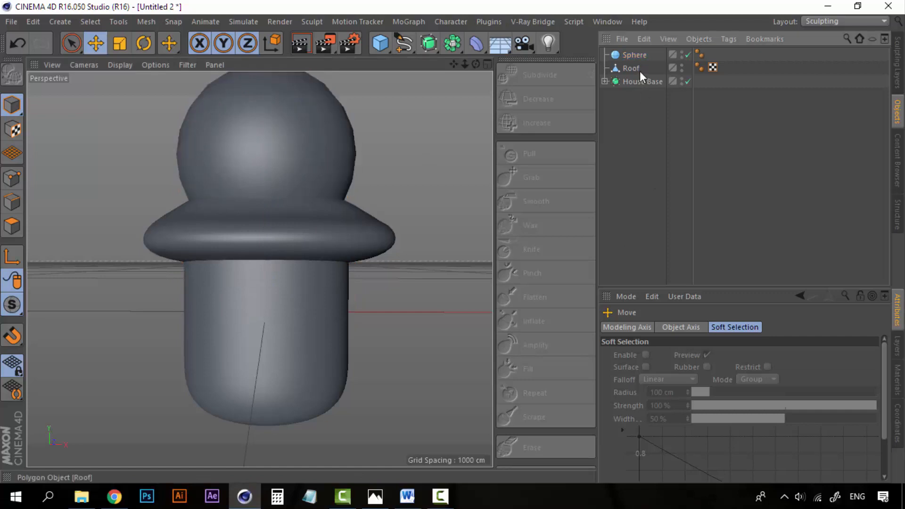
Set the sphere's segments to 100 and its radius to 10 cm.
click(635, 56)
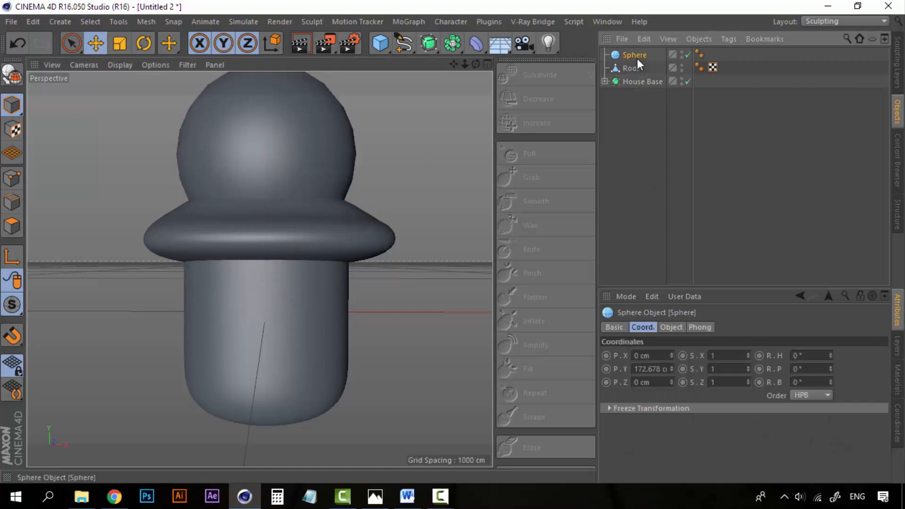
click(668, 327)
click(674, 368)
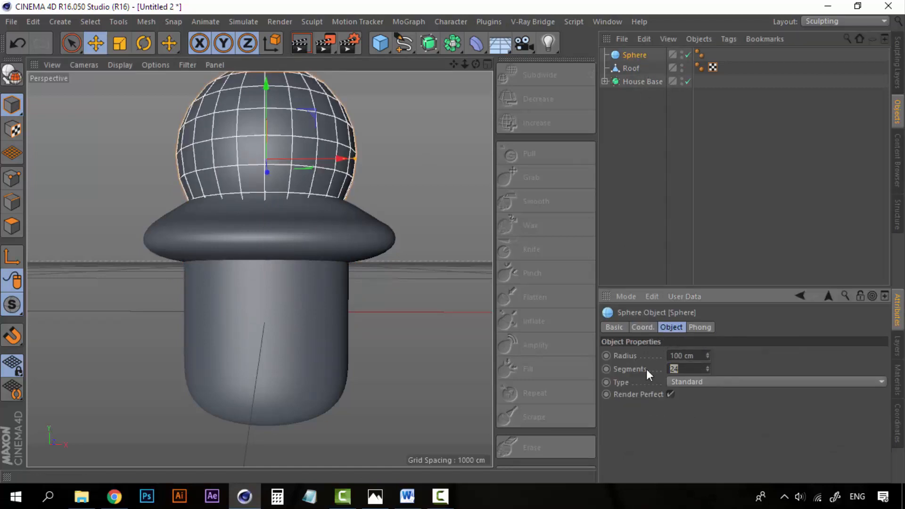
text(100)
click(696, 356)
drag(699, 355, 643, 351)
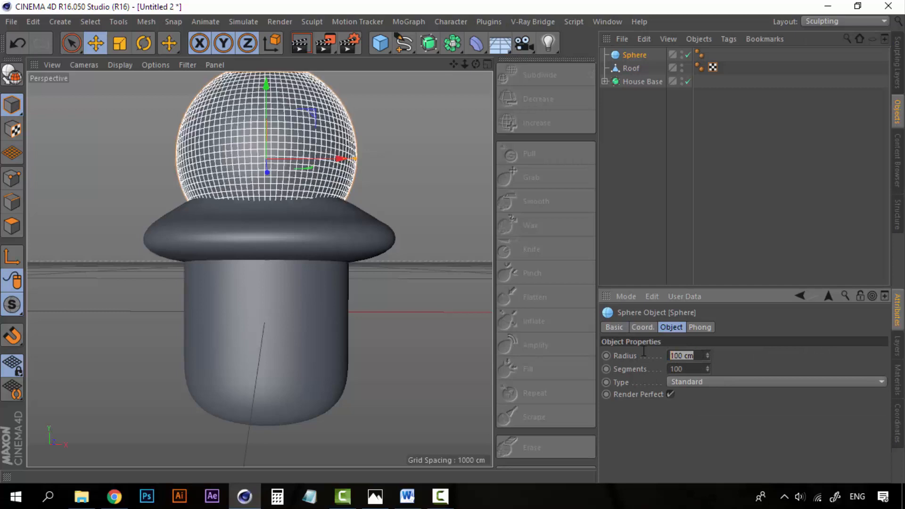
text(25)
key(Return)
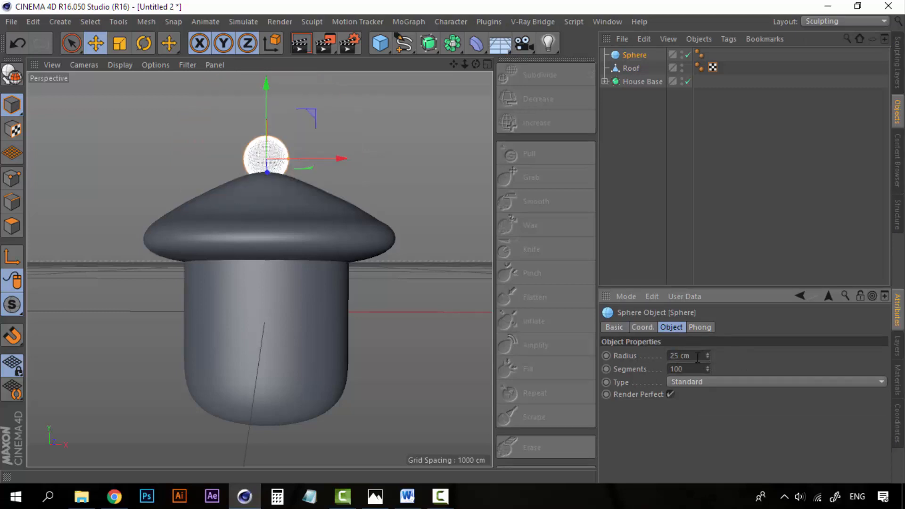
drag(691, 356, 642, 353)
text(10)
key(Return)
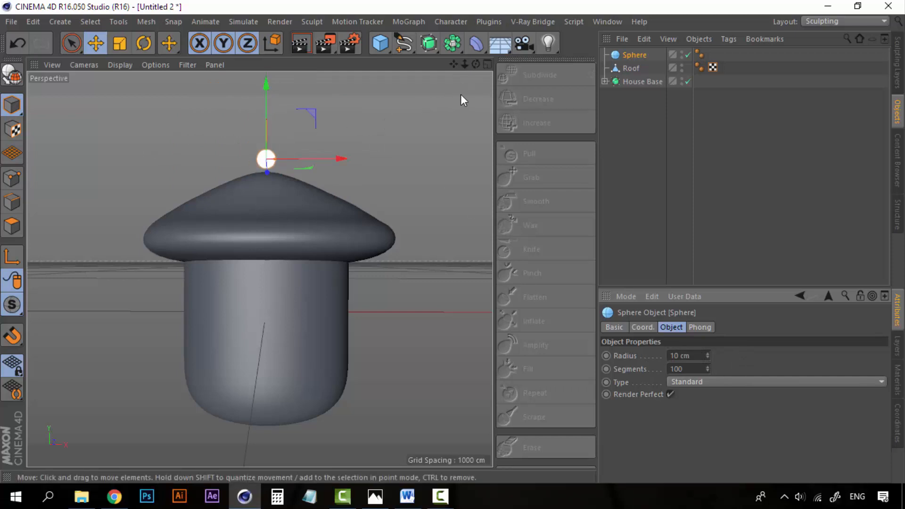
Show the model in a maximized Top view with Gouraud shading.
click(488, 64)
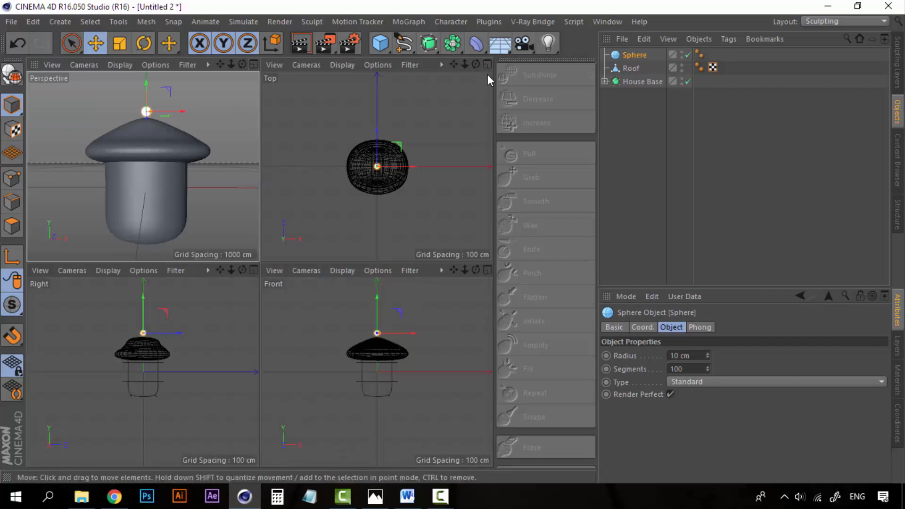
click(487, 64)
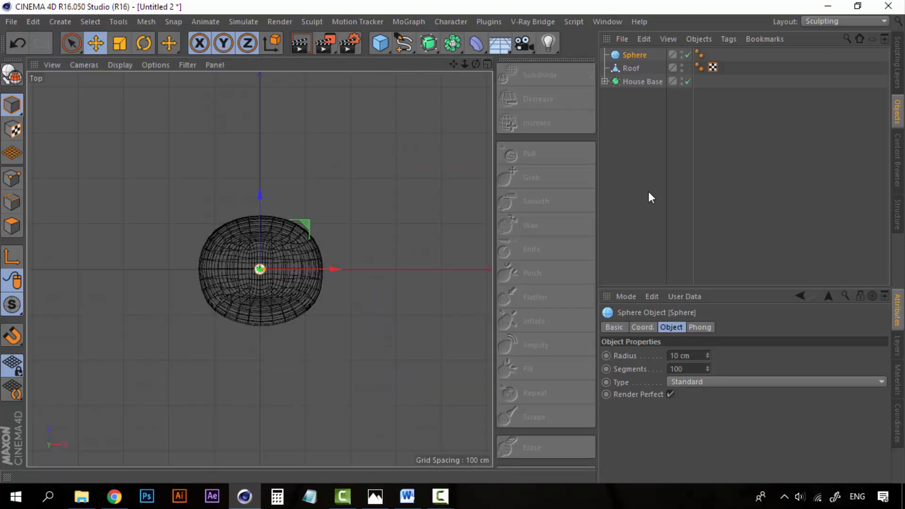
scroll(250, 264, up, 8)
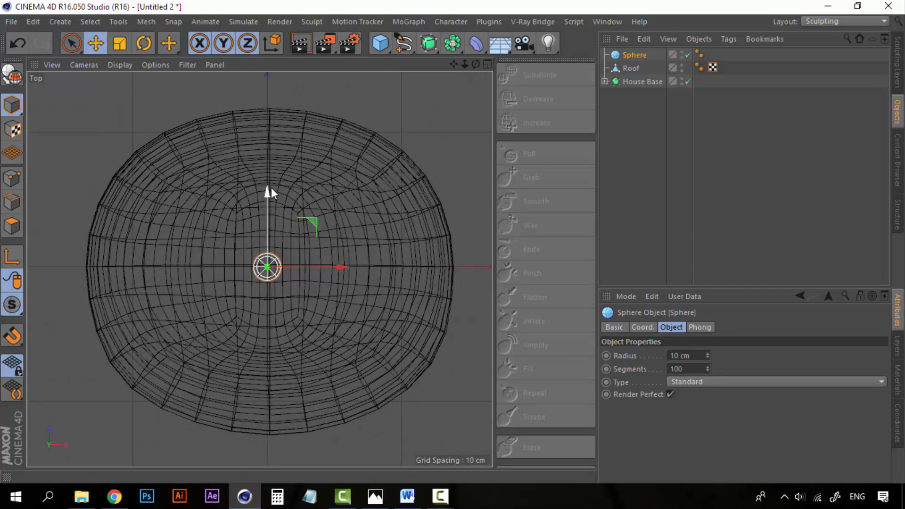
click(121, 64)
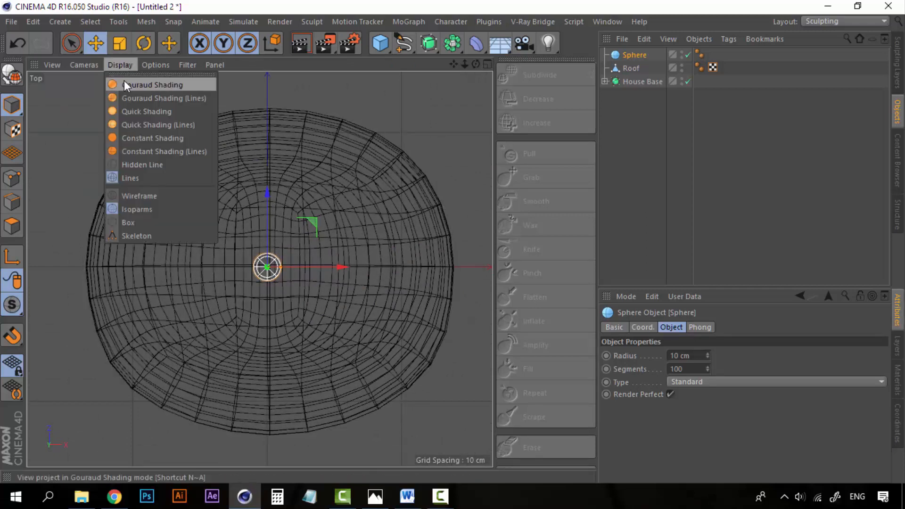
click(130, 85)
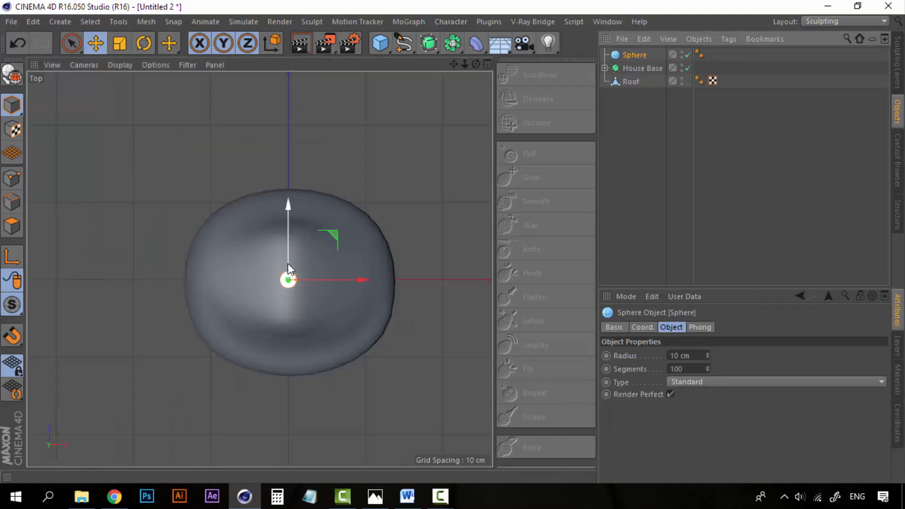
Duplicate the small sphere seven times in the Top view, scattering the copies across the front half of the Roof.
scroll(282, 314, up, 3)
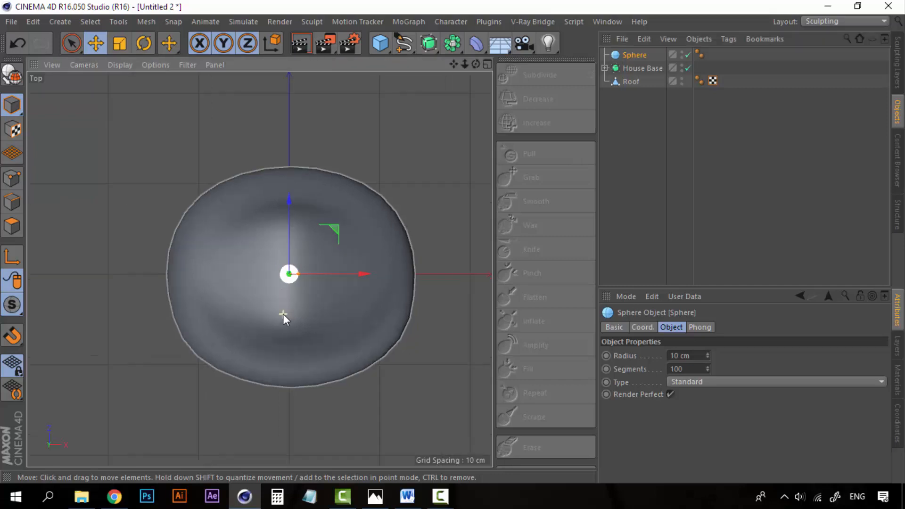
ctrl+drag(362, 266, 429, 267)
drag(356, 194, 355, 218)
ctrl+drag(436, 290, 490, 289)
drag(411, 217, 410, 198)
click(358, 293)
ctrl+drag(410, 290, 296, 291)
ctrl+drag(296, 291, 239, 291)
drag(182, 216, 182, 199)
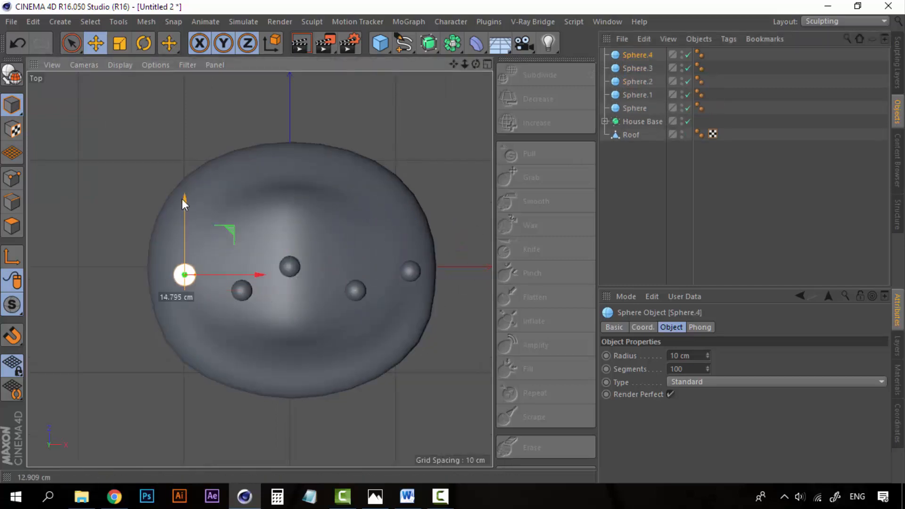
ctrl+drag(244, 333, 366, 334)
drag(383, 279, 383, 261)
Copy all the spheres, rotate the copies around, and move them over the back half of the Roof.
click(637, 55)
shift+click(639, 149)
key(ctrl+c)
key(ctrl+v)
key(r)
drag(348, 311, 247, 310)
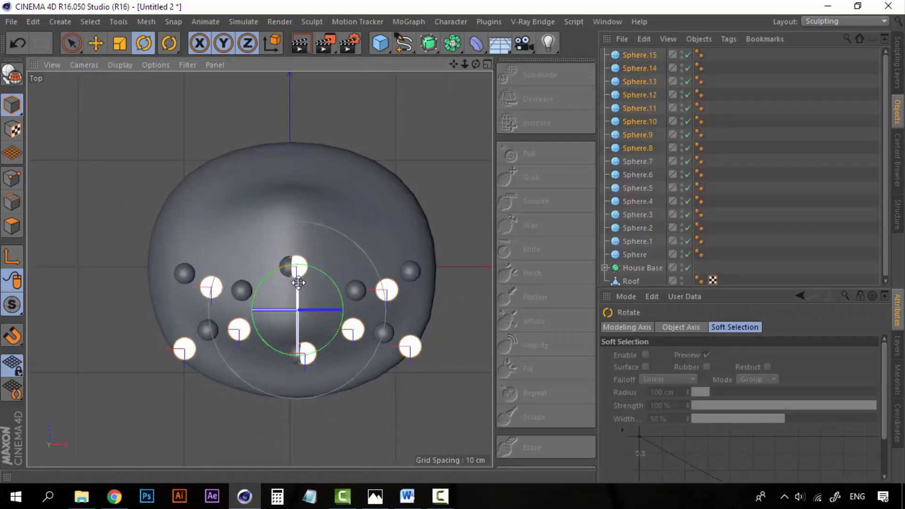
key(e)
drag(297, 384, 307, 342)
Group all the spheres under one null and name it Spheres.
key(alt+g)
double_click(631, 55)
text(Spheres)
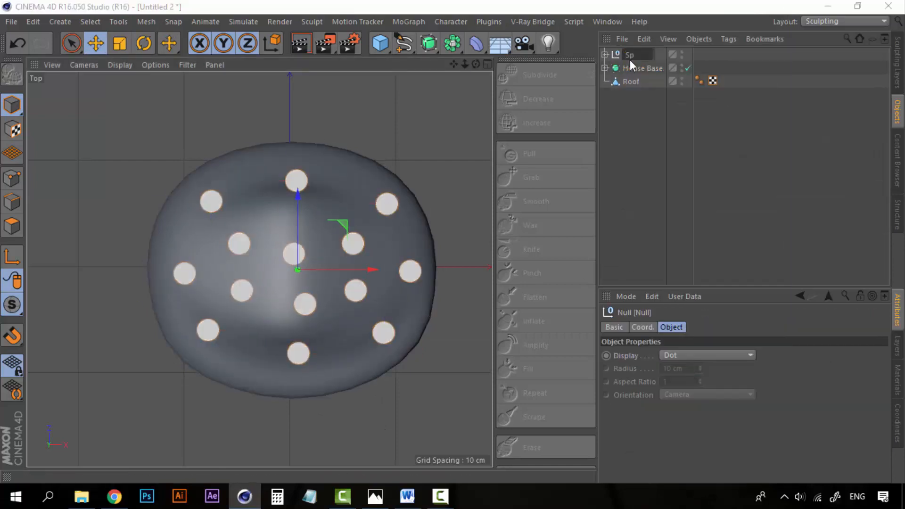
Lower the Spheres group onto the Roof in the Front view and return to the Perspective view.
click(487, 65)
click(487, 269)
drag(262, 86, 262, 166)
click(487, 64)
click(254, 65)
drag(349, 220, 344, 220)
Reposition individual spheres within the Spheres group so each sits half embedded in the Roof's surface.
click(606, 55)
click(645, 188)
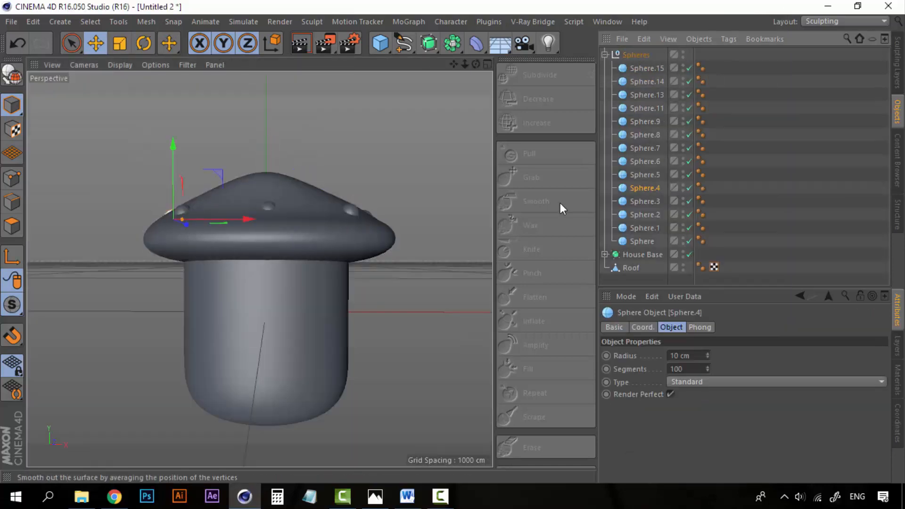
click(642, 175)
drag(172, 147, 220, 115)
click(644, 122)
click(641, 241)
click(655, 189)
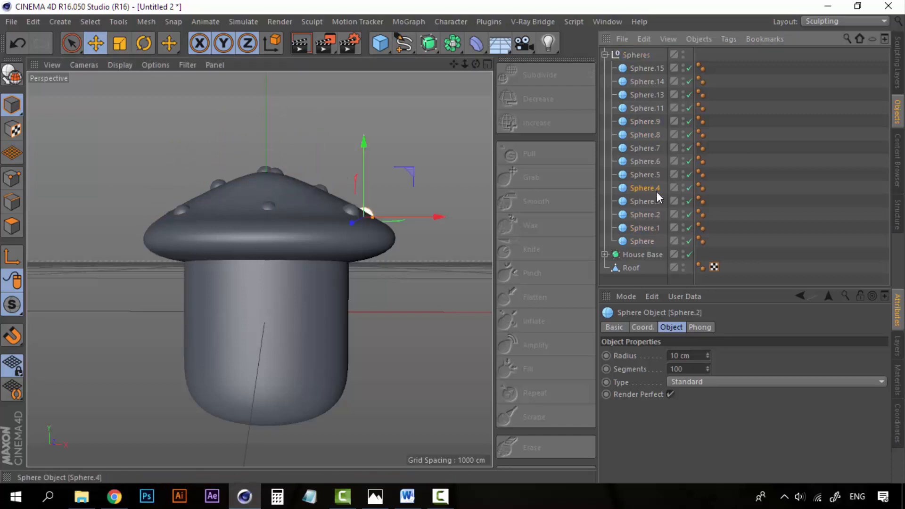
click(651, 162)
click(642, 149)
click(638, 134)
click(644, 67)
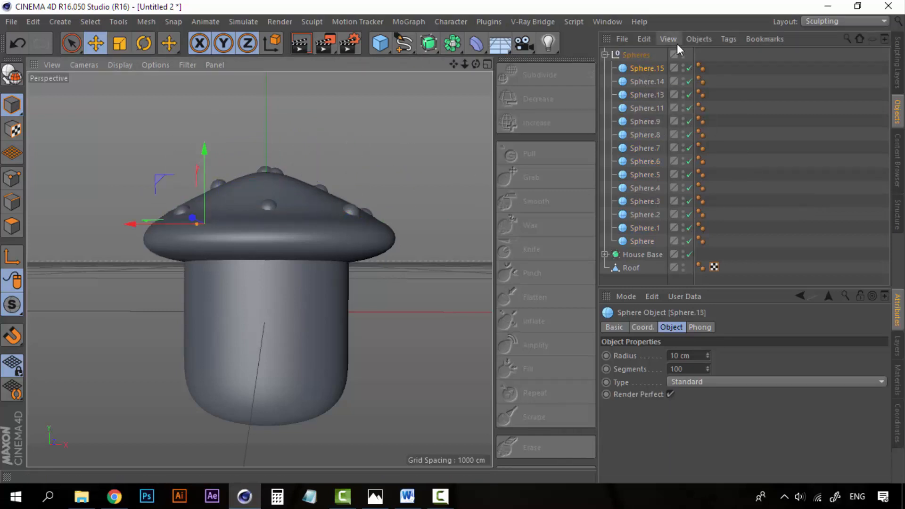
click(638, 55)
click(604, 54)
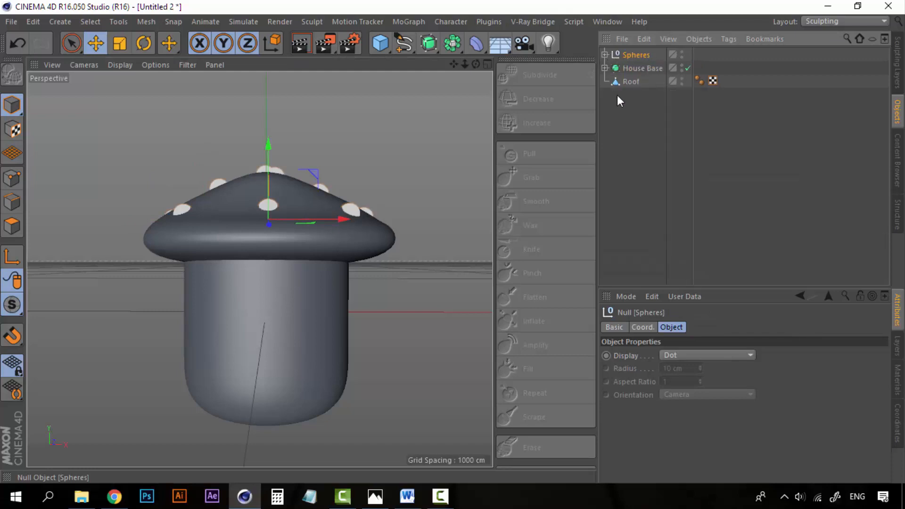
click(632, 132)
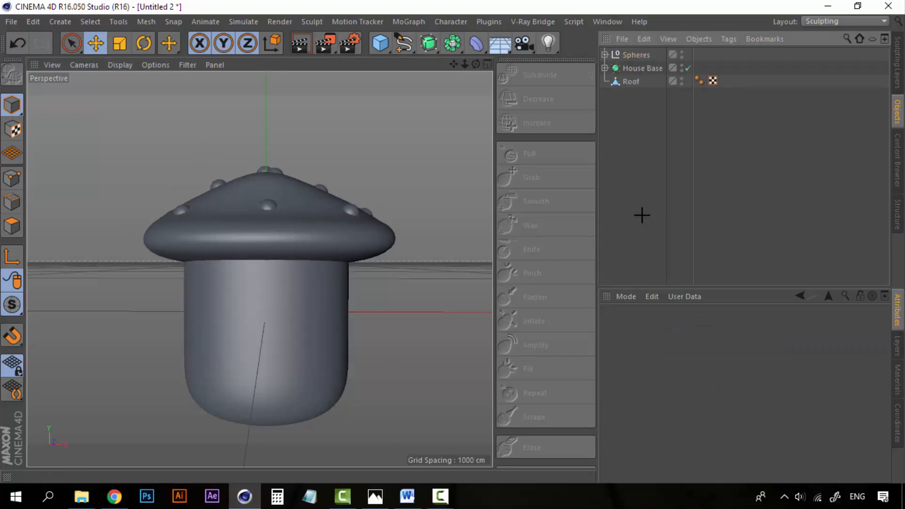
Add a cube for the door and move it forward in front of the House Base.
alt+middle_drag(314, 325, 338, 309)
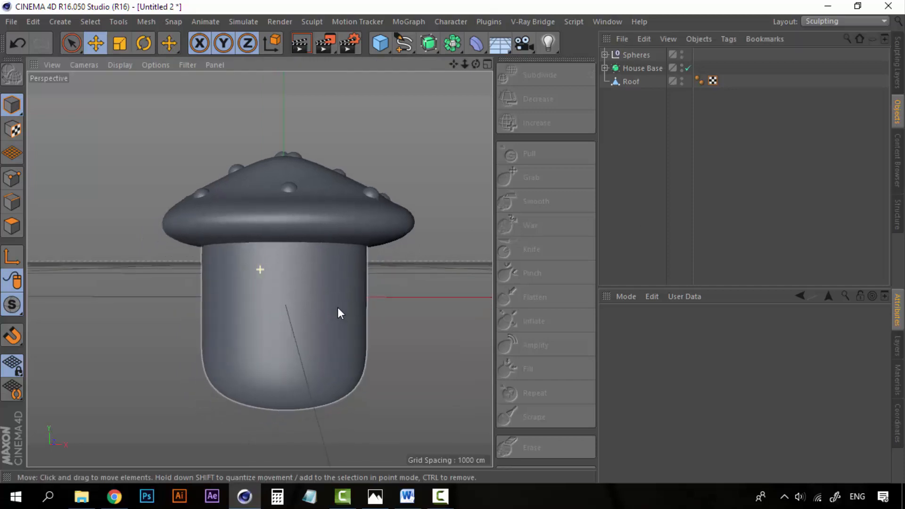
alt+drag(337, 307, 329, 309)
click(380, 43)
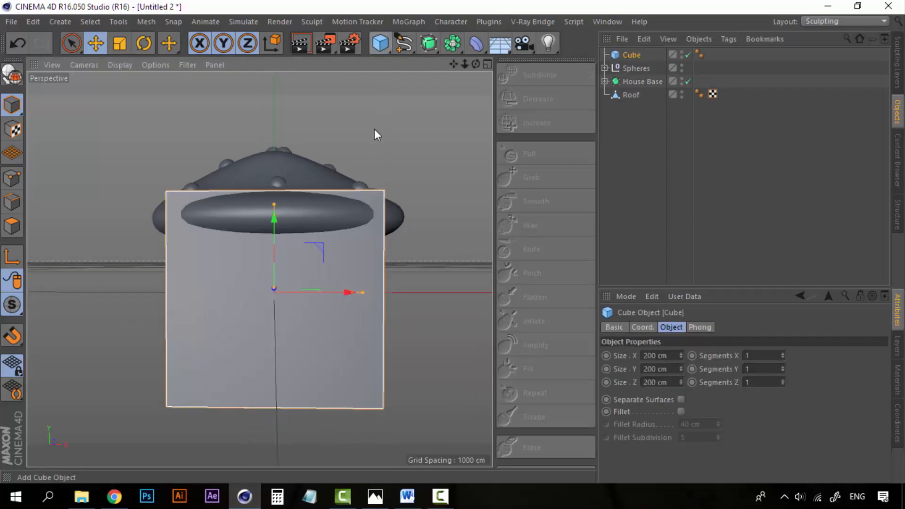
key(e)
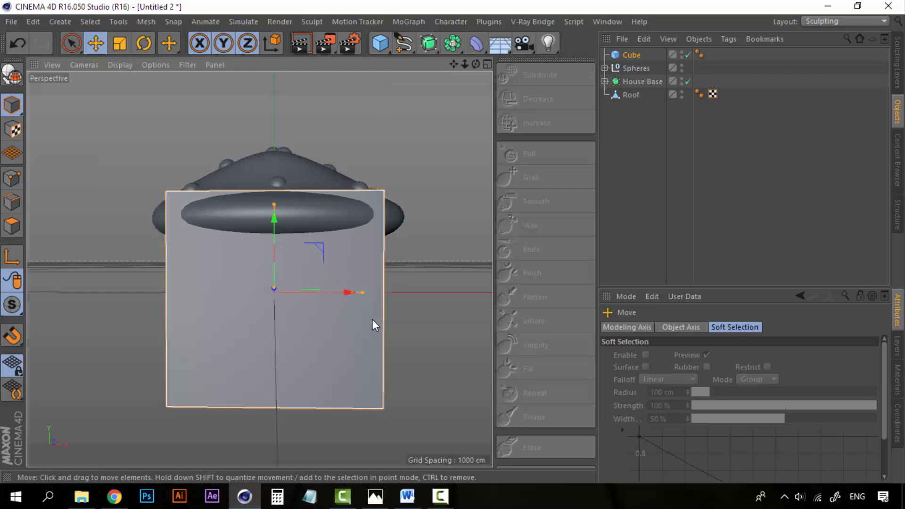
alt+drag(372, 325, 279, 339)
drag(318, 283, 212, 335)
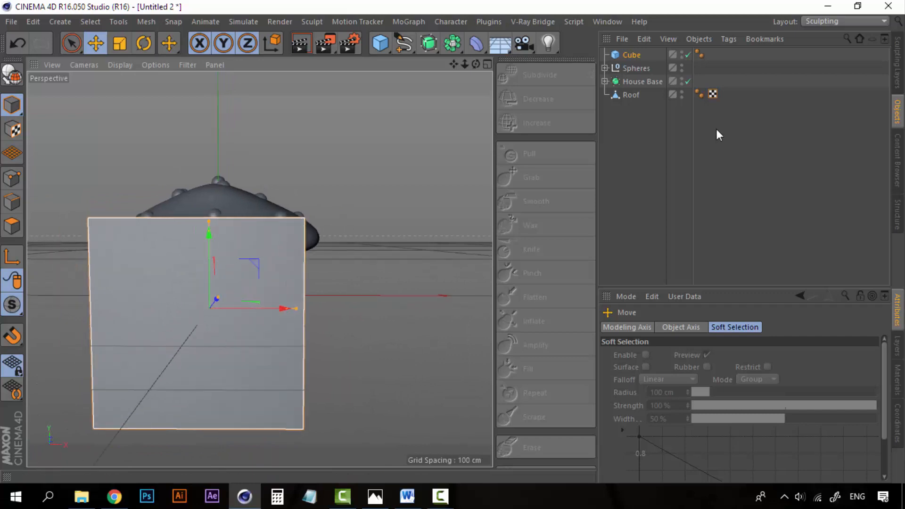
Add a Subdivision Surface generator and set the new cube's X, Y and Z sizes to 50 cm.
click(429, 43)
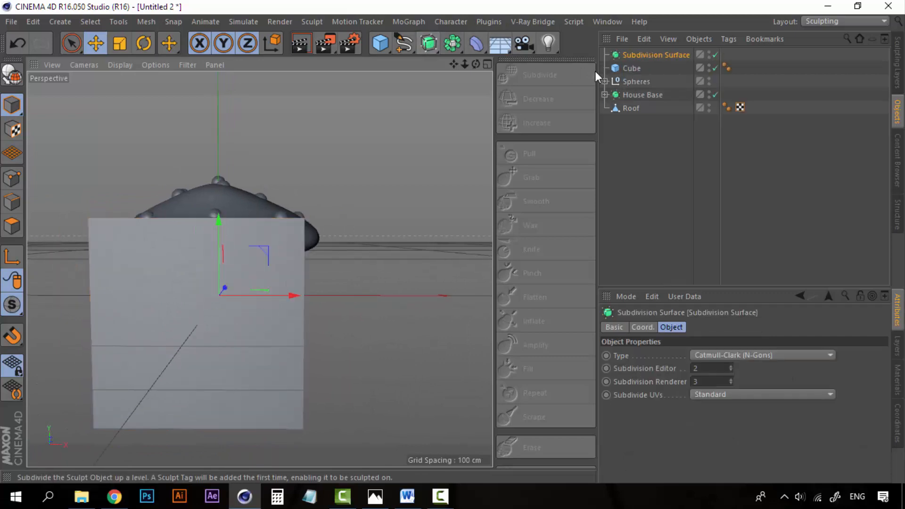
click(629, 69)
click(624, 354)
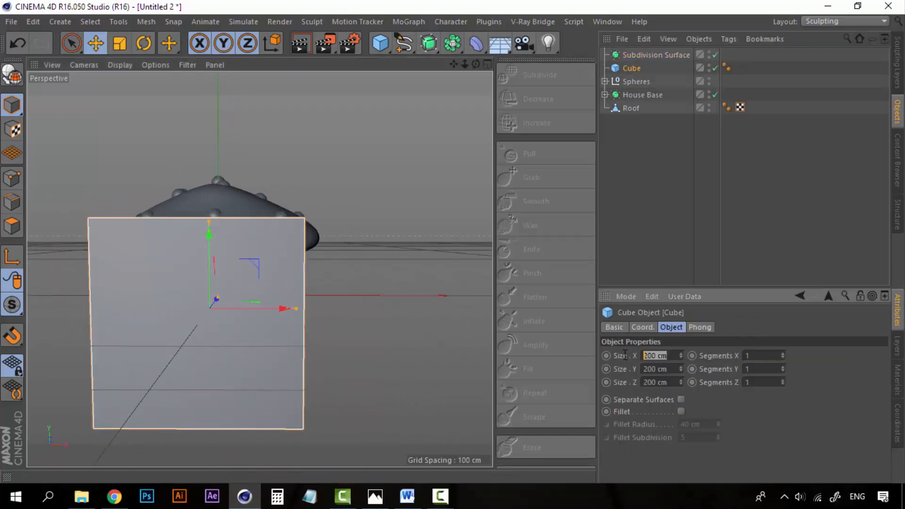
text(50)
key(Tab)
text(50)
key(Tab)
text(50)
Resize the cube to about 56 x 88 x 28 cm and position it as a door at the House Base's front.
drag(261, 191, 261, 265)
drag(260, 302, 260, 283)
drag(265, 264, 146, 247)
drag(287, 316, 274, 316)
alt+drag(273, 316, 391, 319)
drag(260, 268, 260, 260)
drag(288, 315, 292, 316)
alt+drag(283, 292, 282, 304)
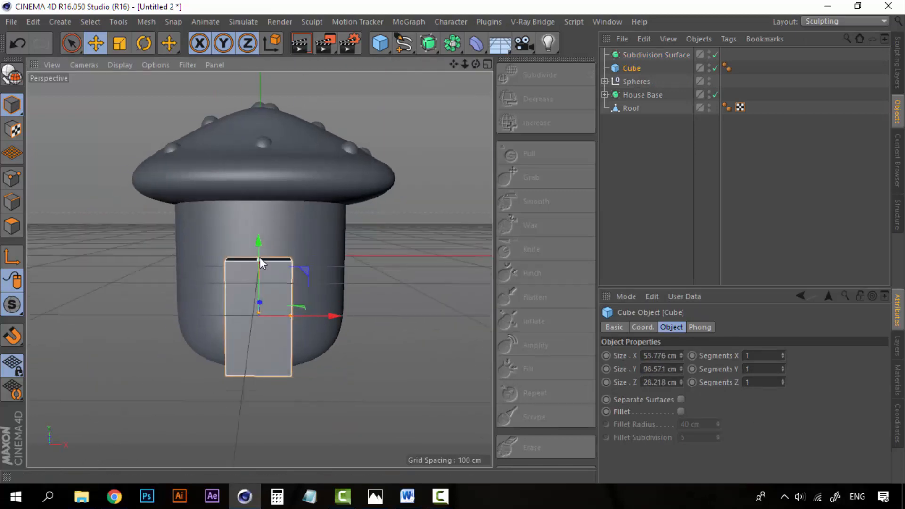
drag(260, 260, 261, 273)
Nest the door cube under the Subdivision Surface and set its Y segments to 4.
drag(631, 67, 651, 55)
click(655, 54)
click(639, 68)
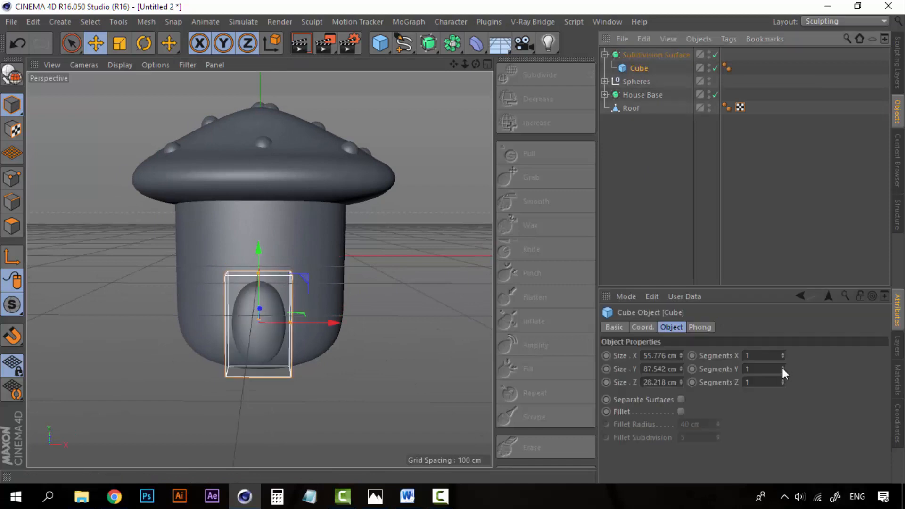
click(782, 368)
click(782, 368)
click(783, 368)
Adjust the door cube's Y size and inspect the rounded door up close.
alt+drag(311, 279, 318, 274)
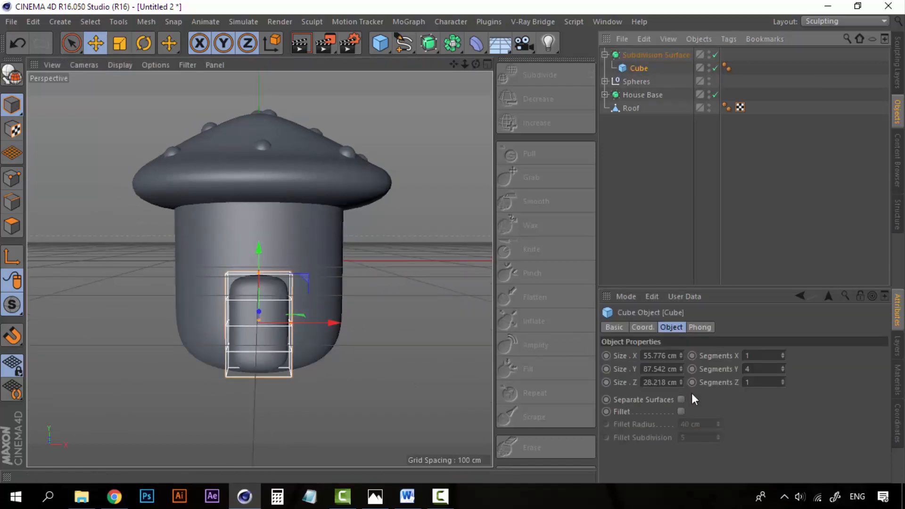
drag(681, 369, 680, 351)
click(653, 160)
scroll(264, 283, up, 3)
alt+drag(283, 283, 269, 281)
Make the door's Subdivision Surface editable, move its polygon mesh out of the null, and delete the empty null.
click(645, 55)
key(c)
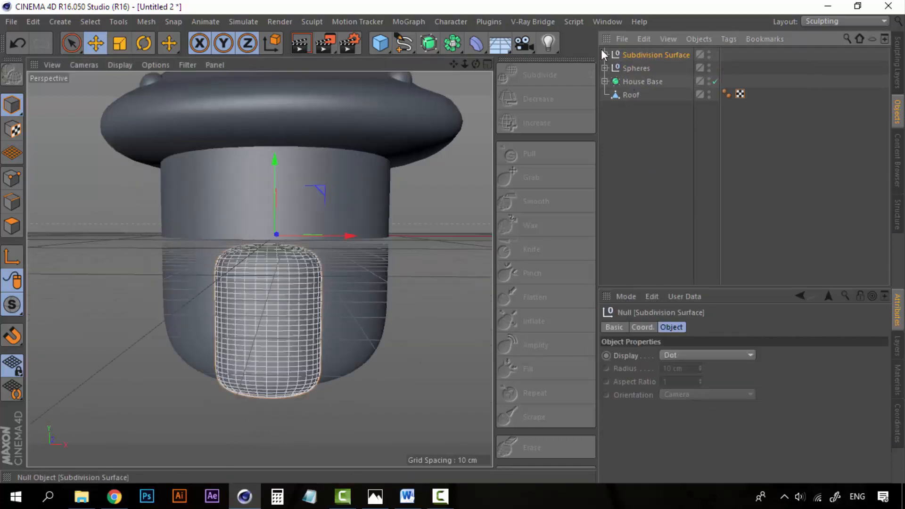
click(605, 55)
drag(637, 68, 636, 51)
click(637, 68)
key(Delete)
Rename the door's polygon object as Door and deselect it.
click(637, 55)
double_click(637, 55)
text(Door)
key(Return)
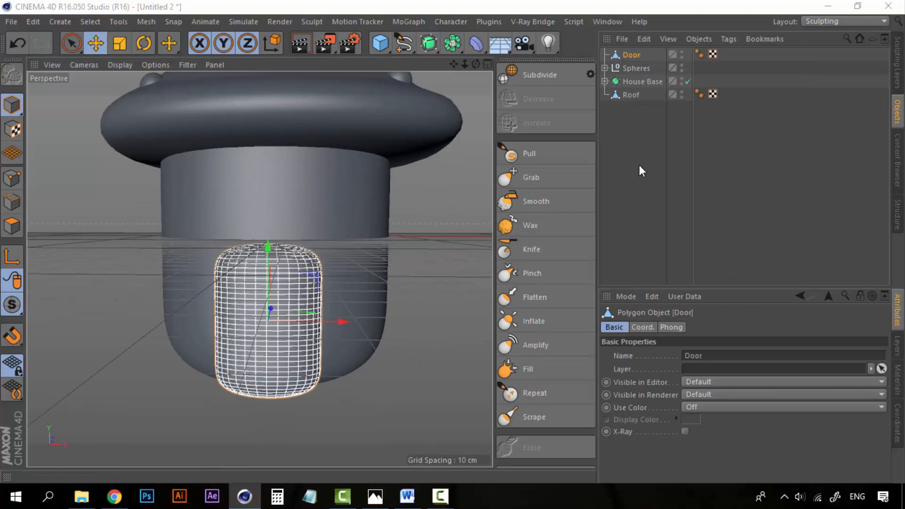
click(643, 198)
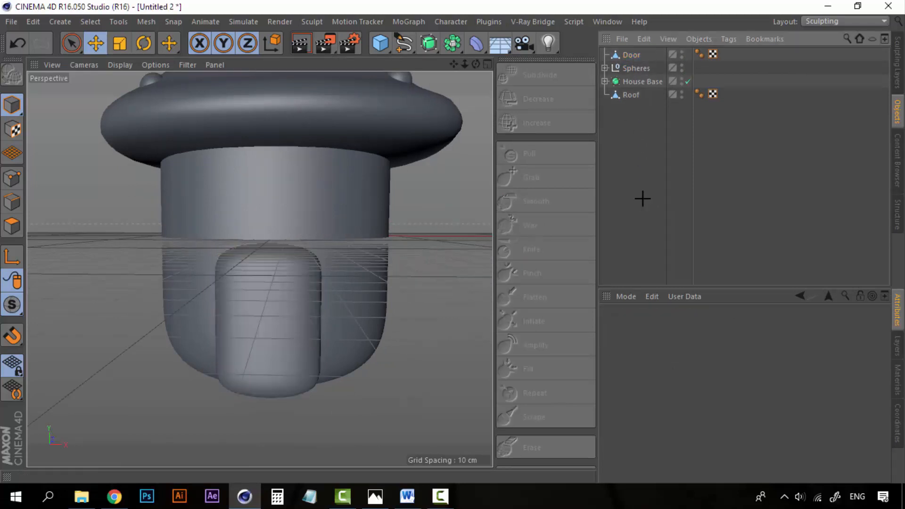
Carve vertical plank grooves down the front of the Door with the Knife sculpt brush at size 15.
click(638, 54)
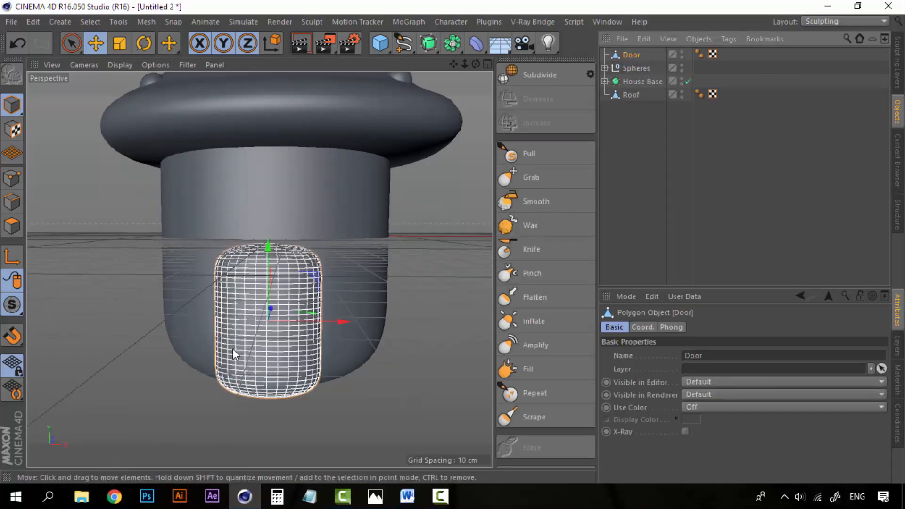
scroll(239, 333, up, 1)
scroll(302, 337, up, 1)
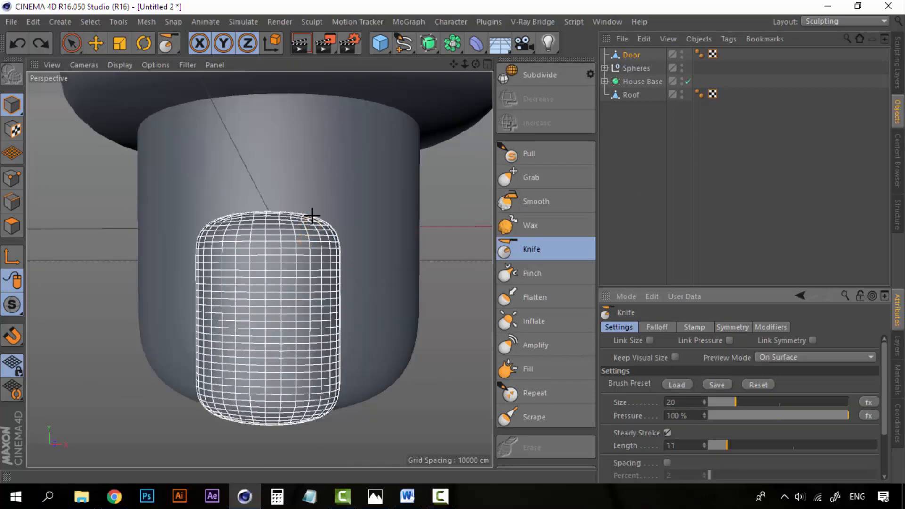
drag(311, 216, 309, 409)
key(ctrl+z)
key(ctrl+z)
mouse_move(312, 223)
mouse_down()
mouse_move(303, 429)
mouse_move(307, 223)
mouse_move(307, 418)
mouse_up()
mouse_move(267, 220)
mouse_down()
mouse_move(263, 420)
mouse_move(266, 217)
mouse_move(211, 437)
mouse_up()
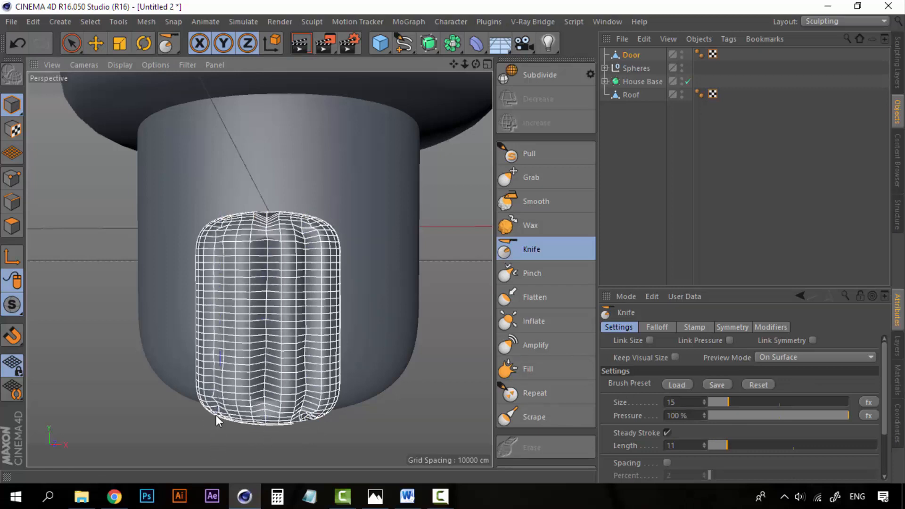
key(ctrl+z)
key(ctrl+z)
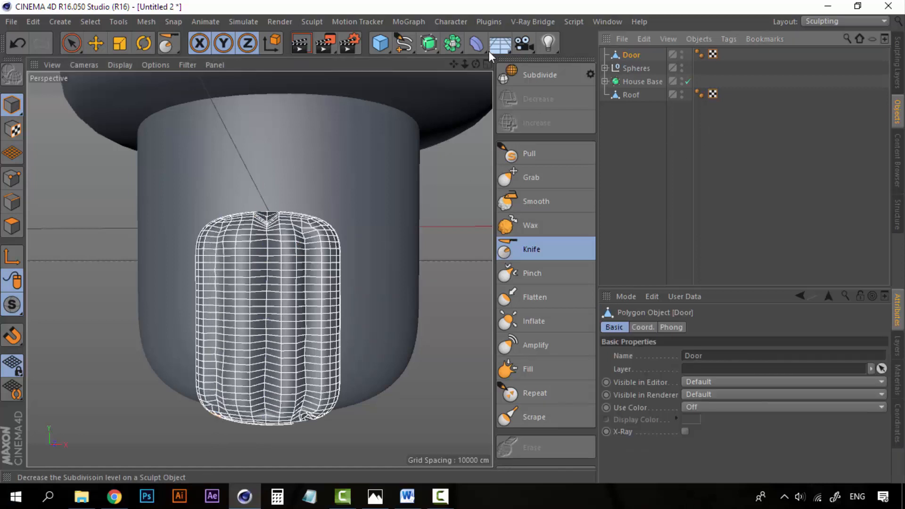
Add a sphere for the doorknob with a radius of 10 cm and 100 segments.
click(383, 43)
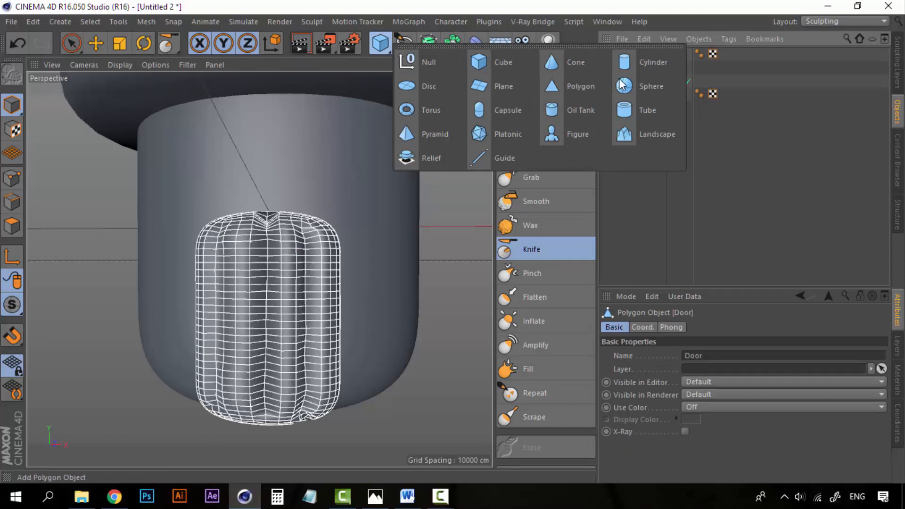
click(649, 86)
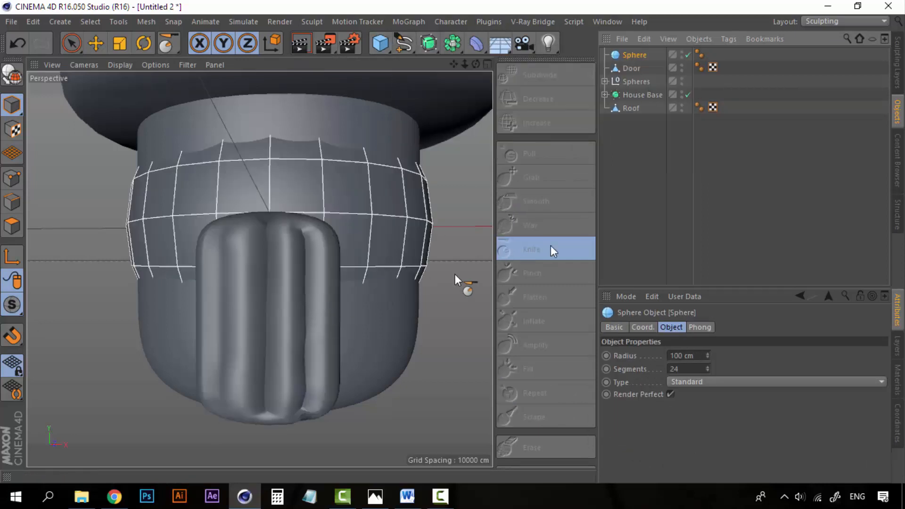
double_click(688, 356)
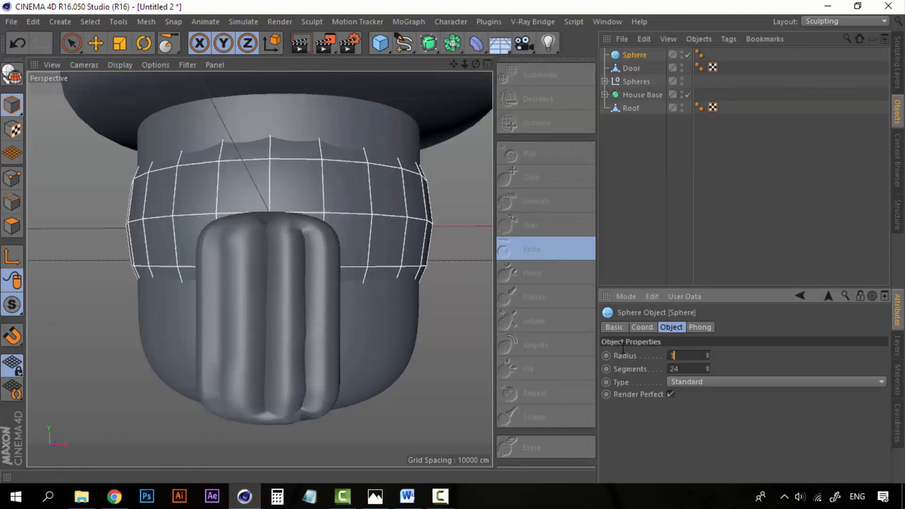
text(10)
key(Return)
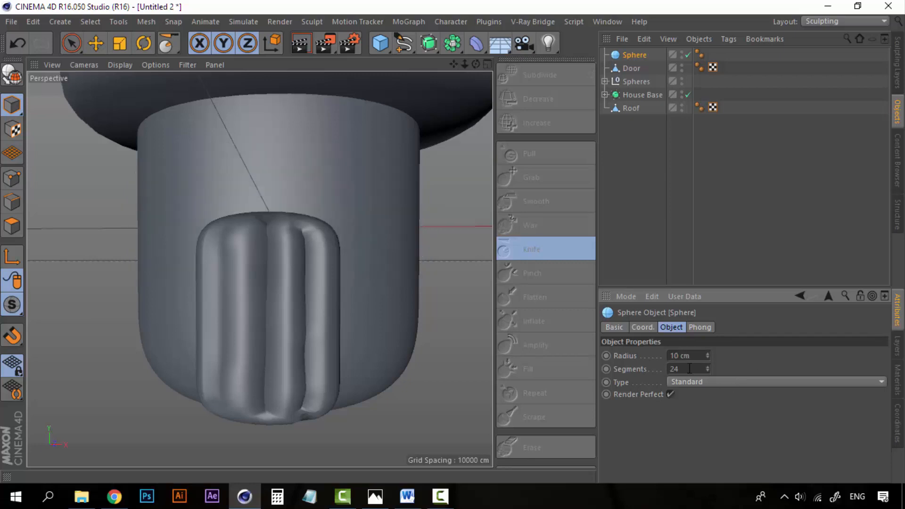
double_click(690, 368)
text(100)
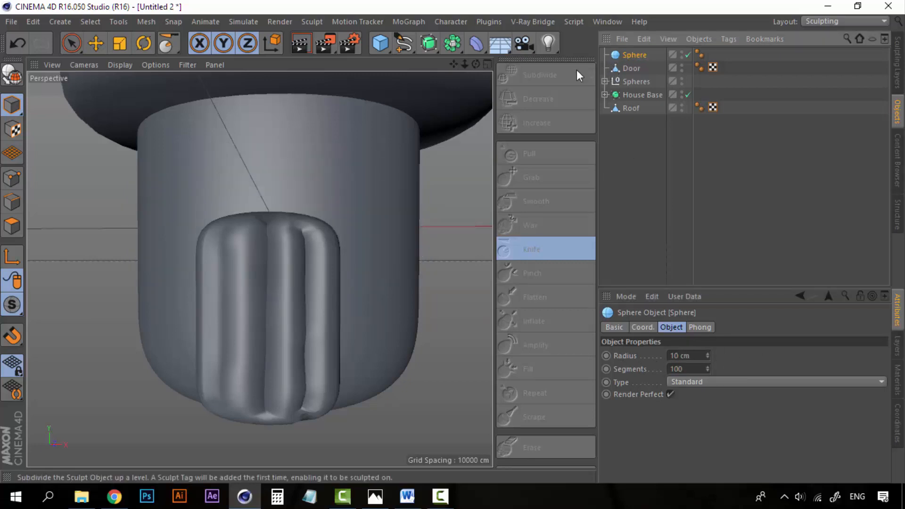
Move the doorknob sphere to the front of the door, about 17 cm sideways and 47 cm down.
click(488, 64)
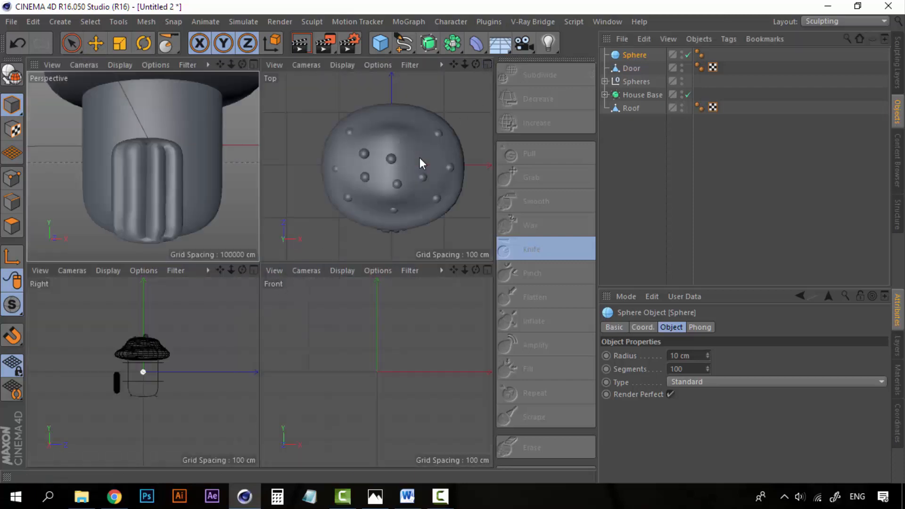
key(e)
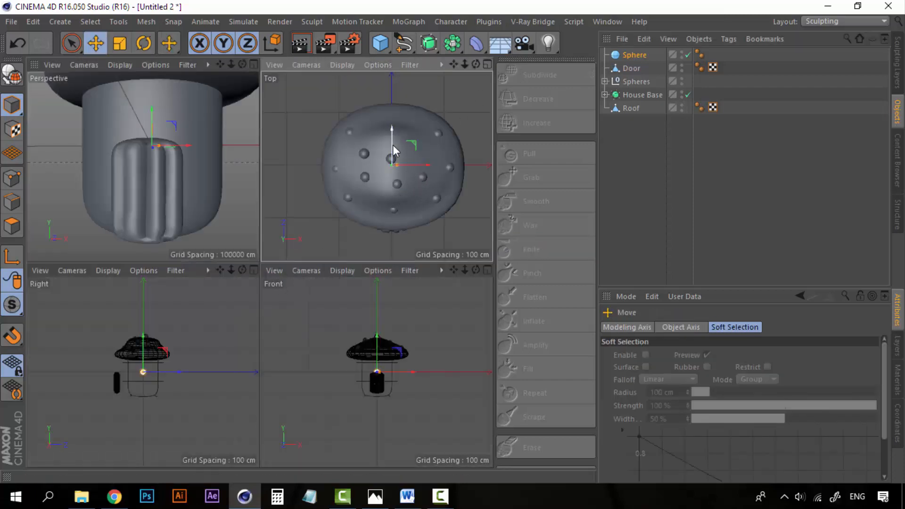
drag(394, 190, 432, 234)
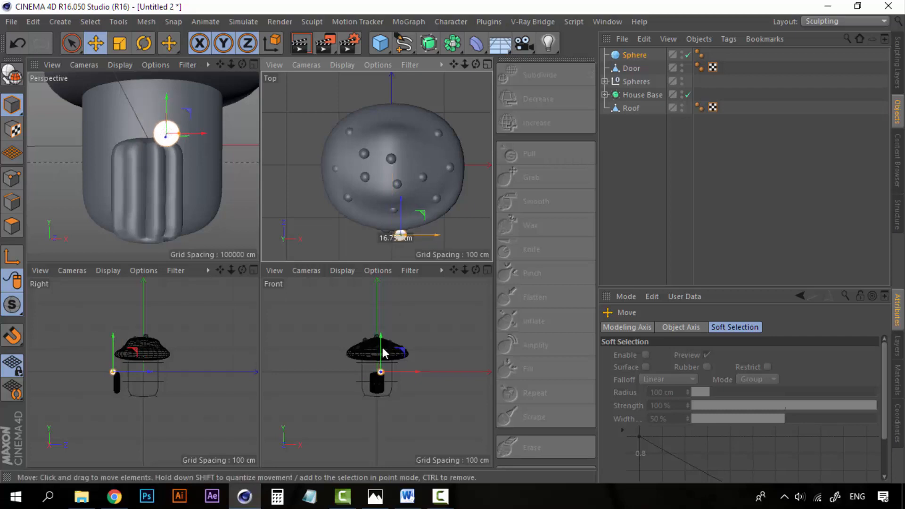
drag(382, 341, 381, 349)
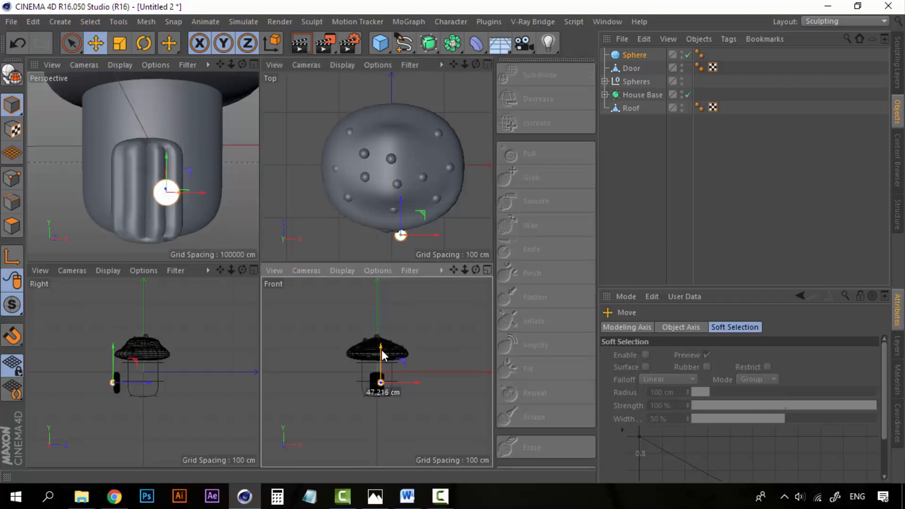
Reduce the doorknob sphere's radius and inspect the knob on the door in the perspective view.
click(628, 55)
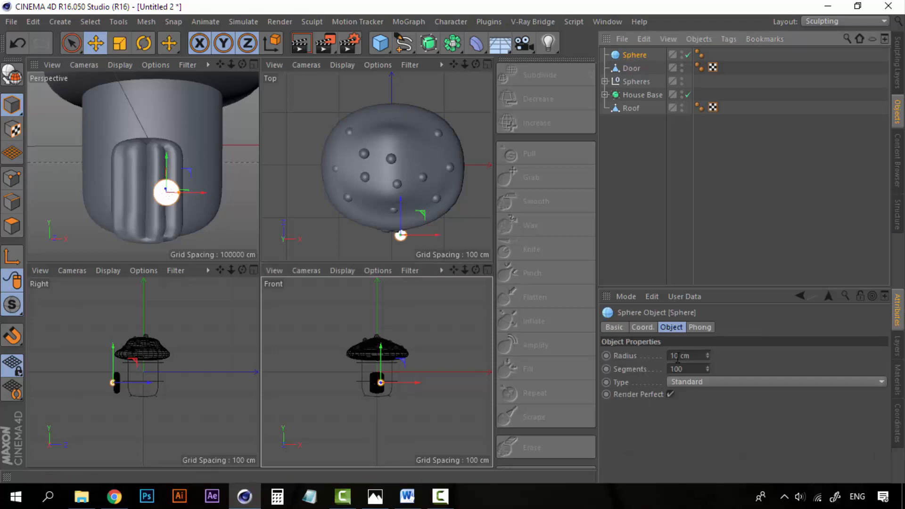
drag(695, 355, 639, 349)
click(643, 195)
middle_click(215, 234)
alt+drag(214, 236, 172, 300)
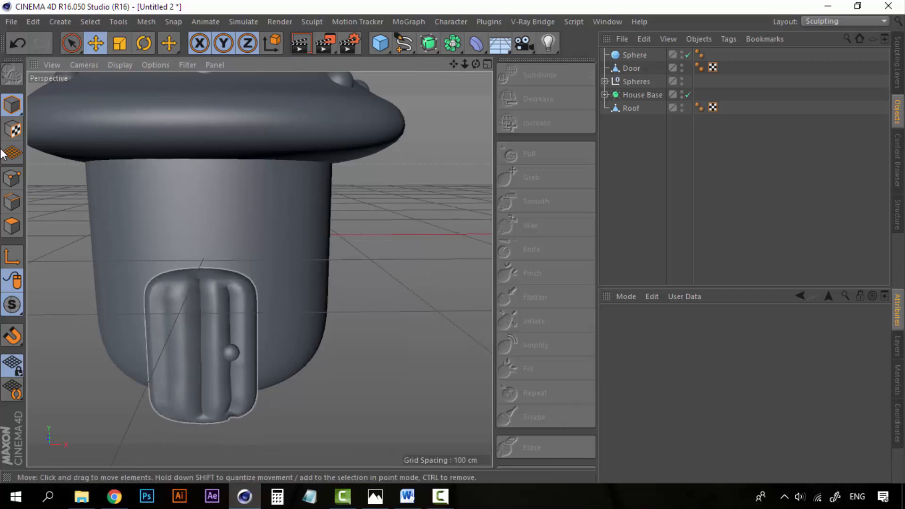
Add a second sphere for a window, pull it out towards the door side and set its segments to 100.
click(381, 43)
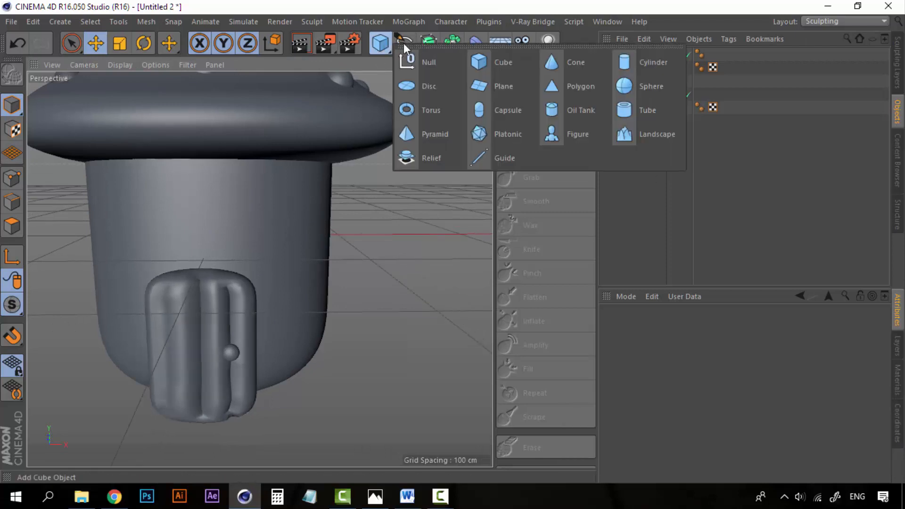
click(633, 89)
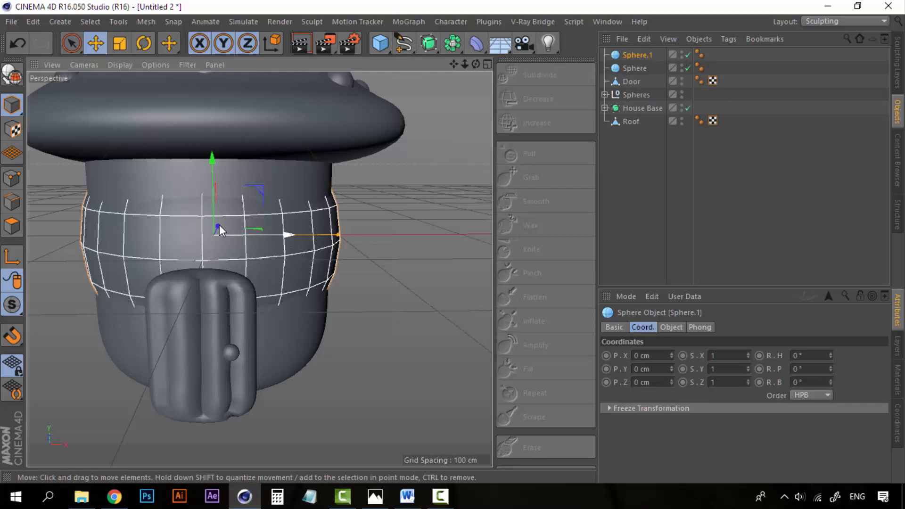
alt+drag(180, 282, 255, 287)
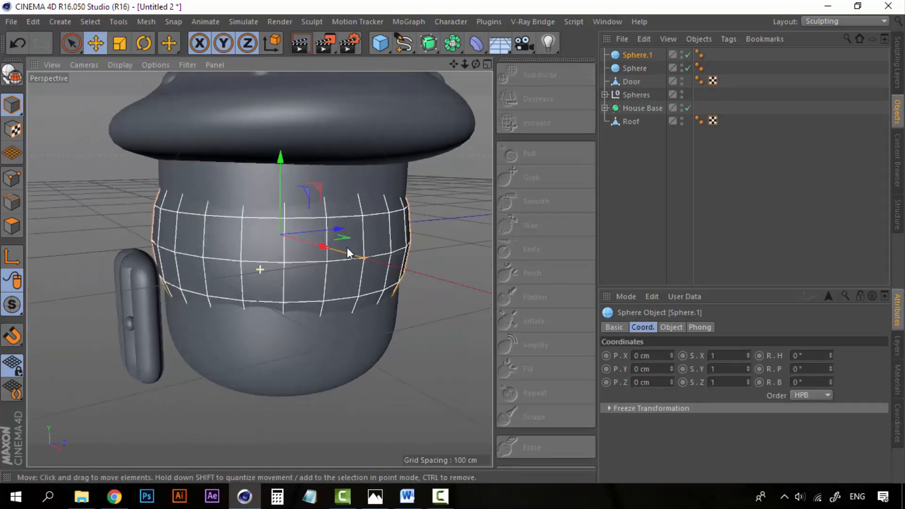
drag(283, 228, 254, 242)
click(671, 327)
double_click(689, 367)
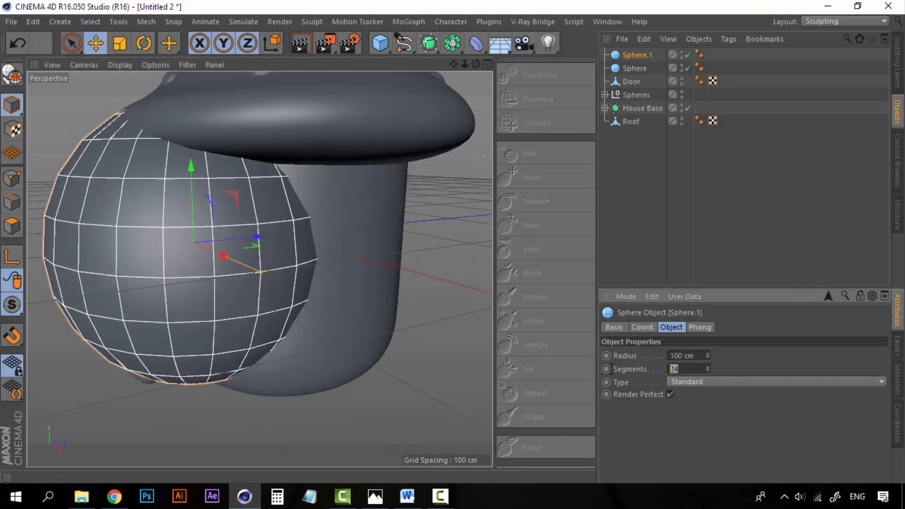
text(100)
key(Return)
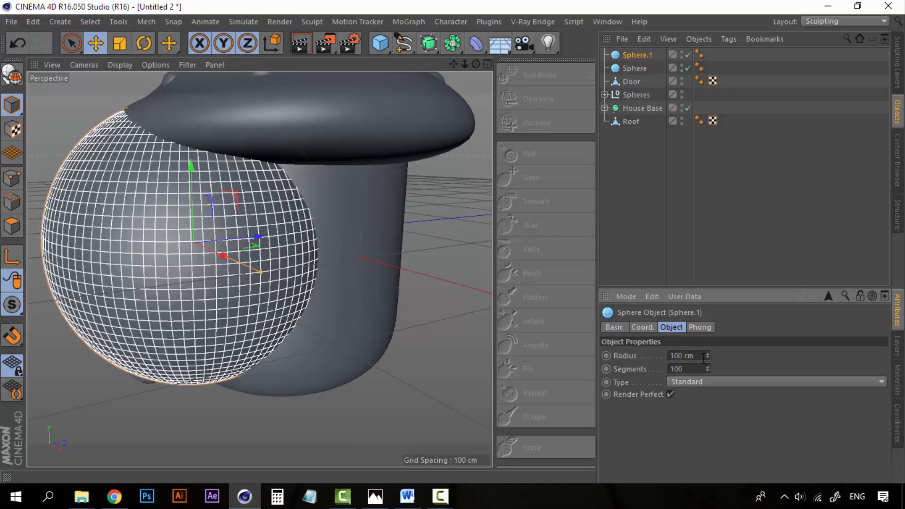
Set the window sphere's radius to 25 cm and deselect it.
key(ctrl+a)
text(50)
key(Return)
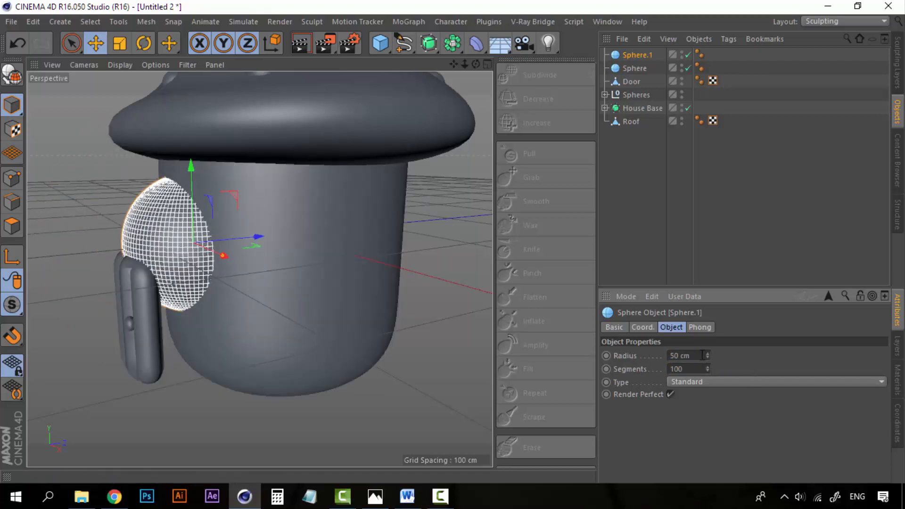
drag(701, 355, 596, 352)
text(25)
key(Return)
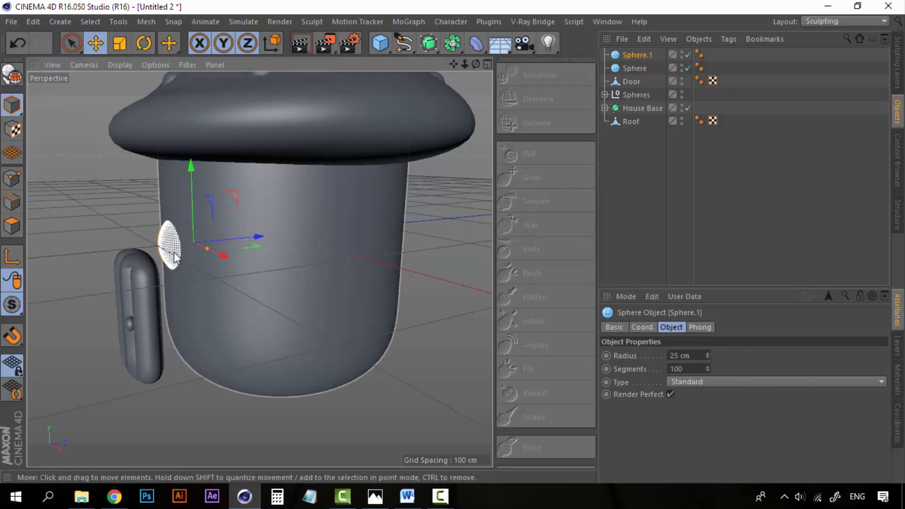
click(618, 177)
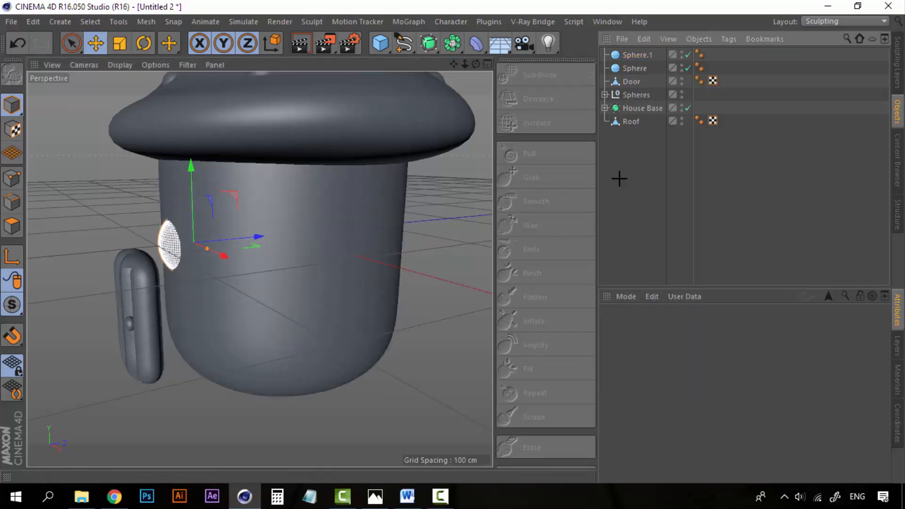
Move the window sphere above and beside the door, to about X 40 cm, Y 21 cm and Z -99 cm.
alt+drag(296, 285, 301, 284)
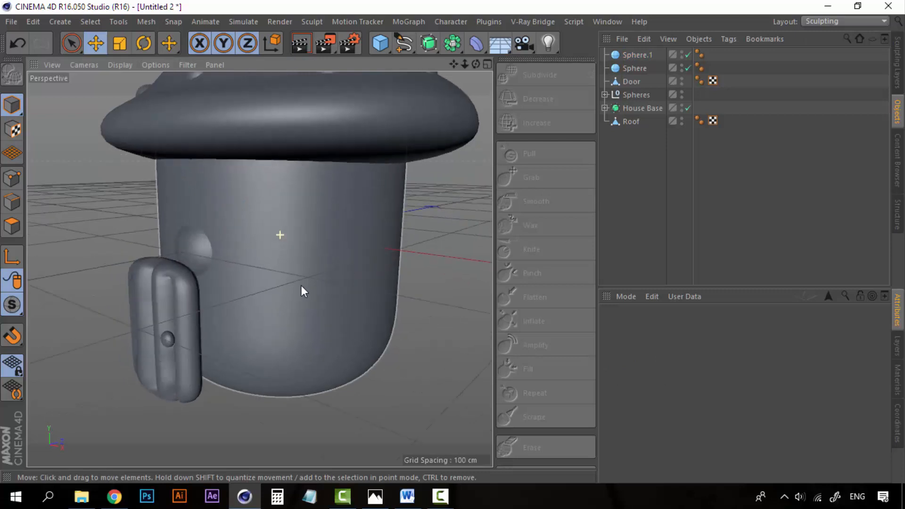
alt+drag(425, 296, 430, 296)
alt+drag(397, 296, 366, 296)
click(635, 56)
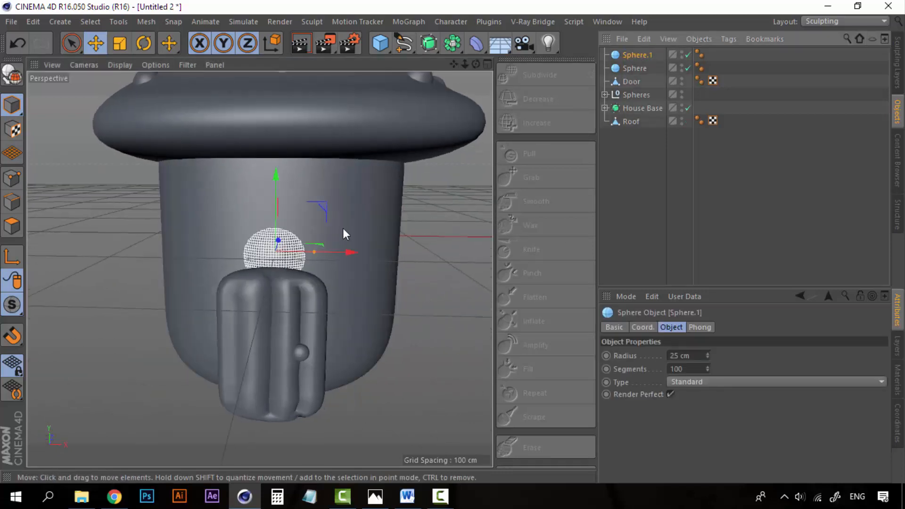
drag(277, 177, 279, 145)
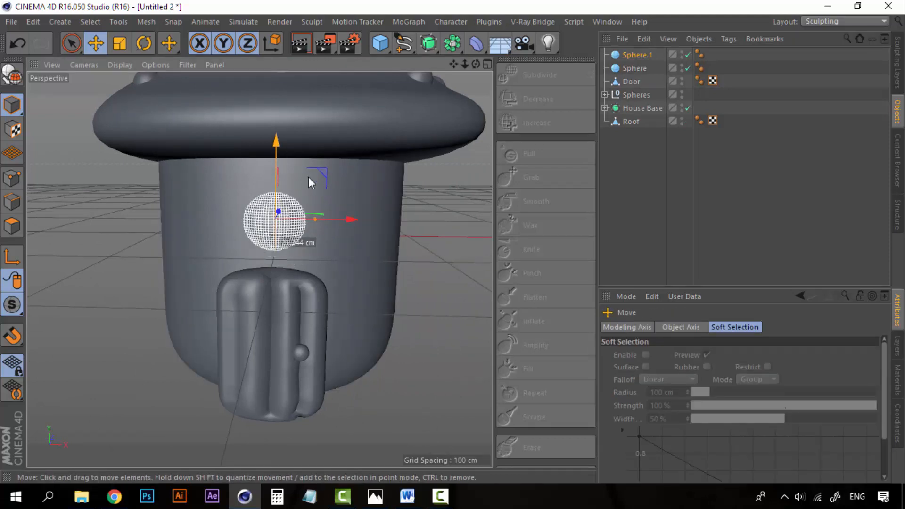
drag(356, 219, 424, 224)
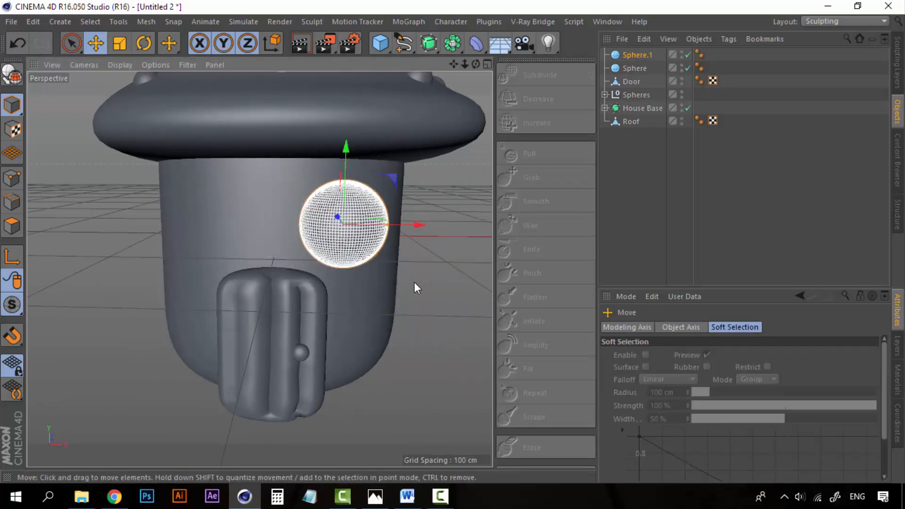
alt+drag(414, 282, 244, 286)
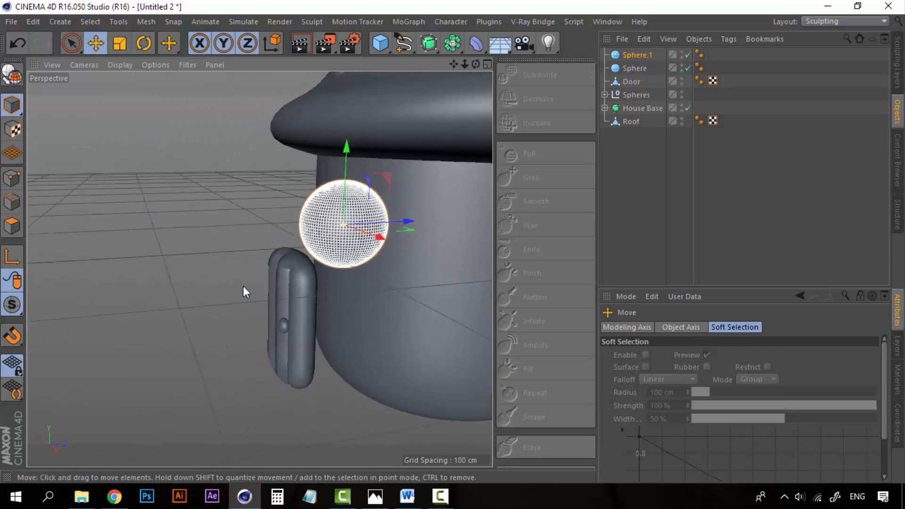
Flatten the window sphere to a Z scale of 0.5 and sink it into the wall at about Z -83 cm.
click(634, 57)
click(644, 327)
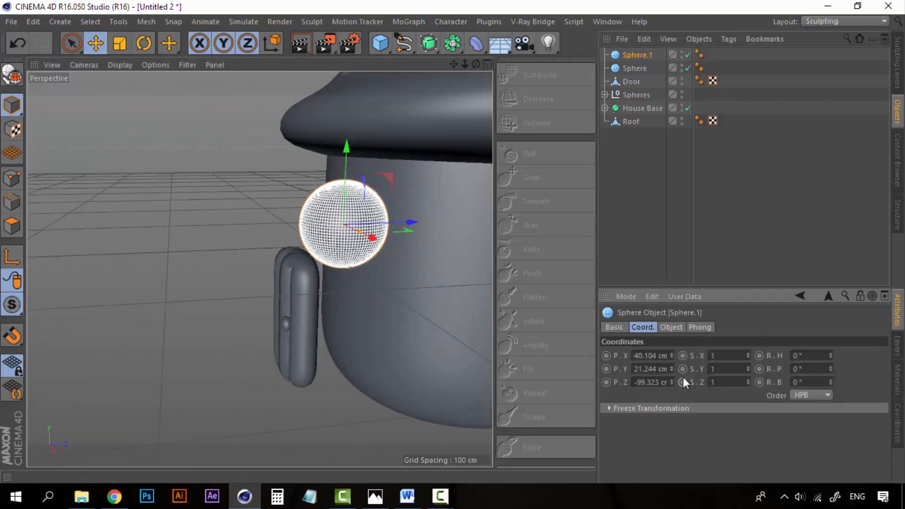
click(712, 381)
key(Return)
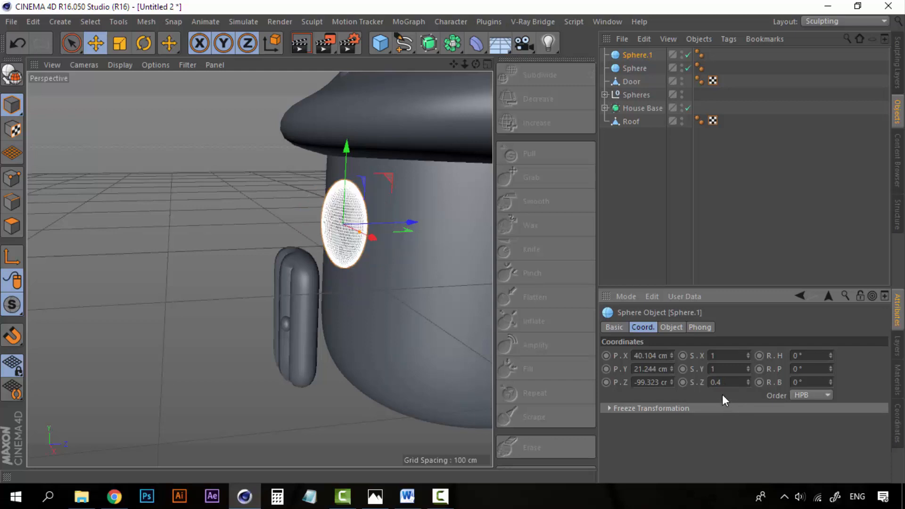
drag(733, 381, 721, 382)
text(5)
key(Return)
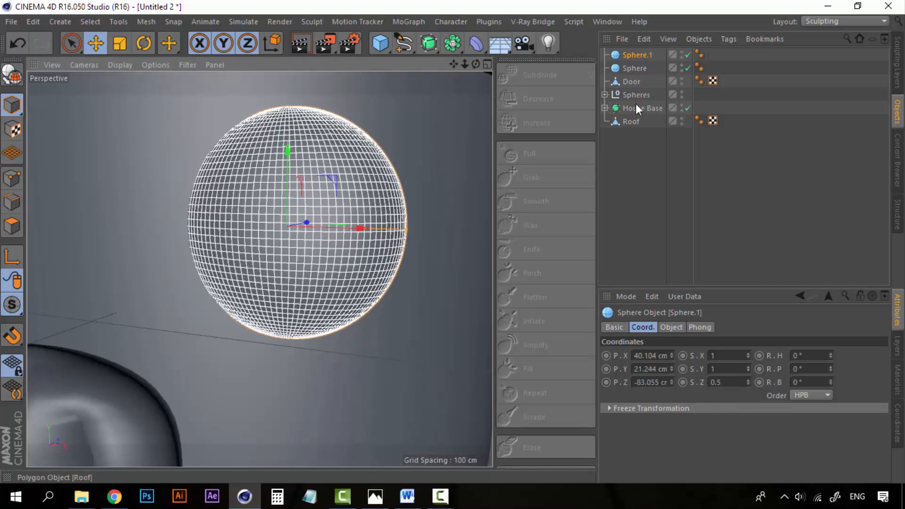
alt+drag(296, 210, 310, 211)
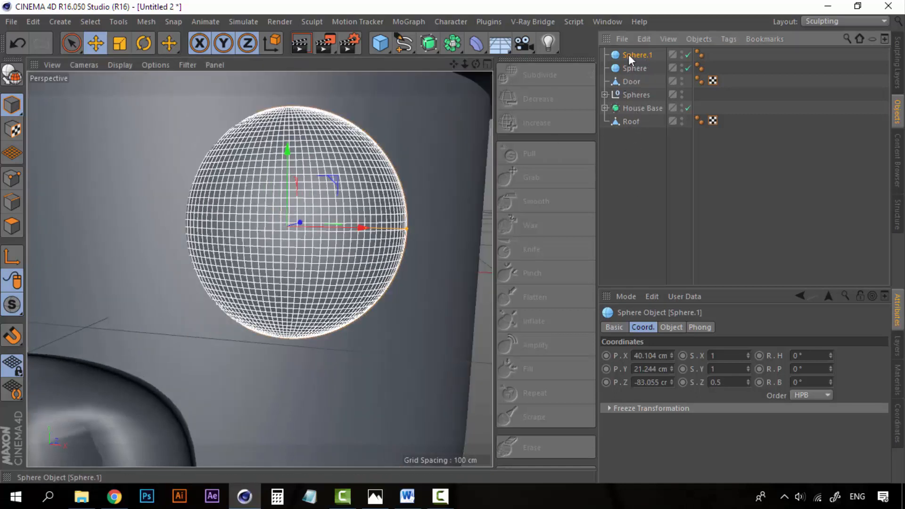
Group the doorknob sphere and the Door under one null.
click(634, 68)
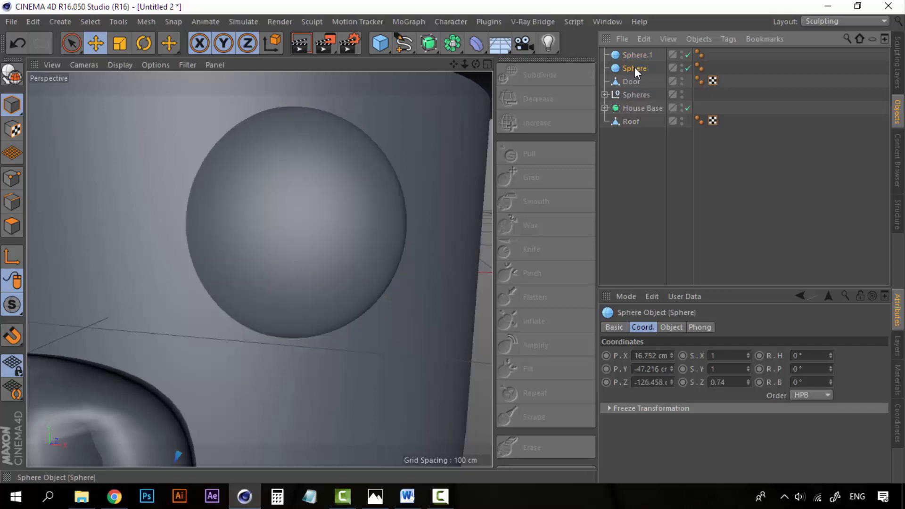
ctrl+click(632, 80)
right_click(631, 76)
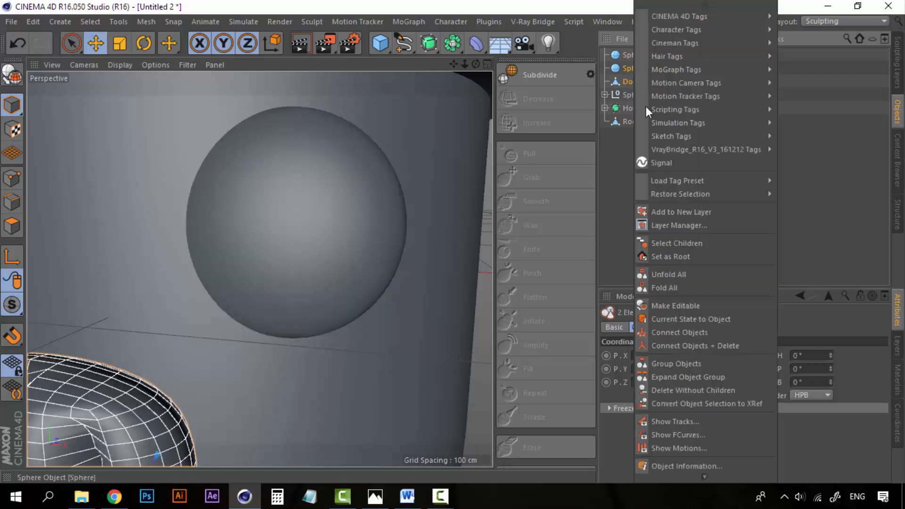
click(679, 346)
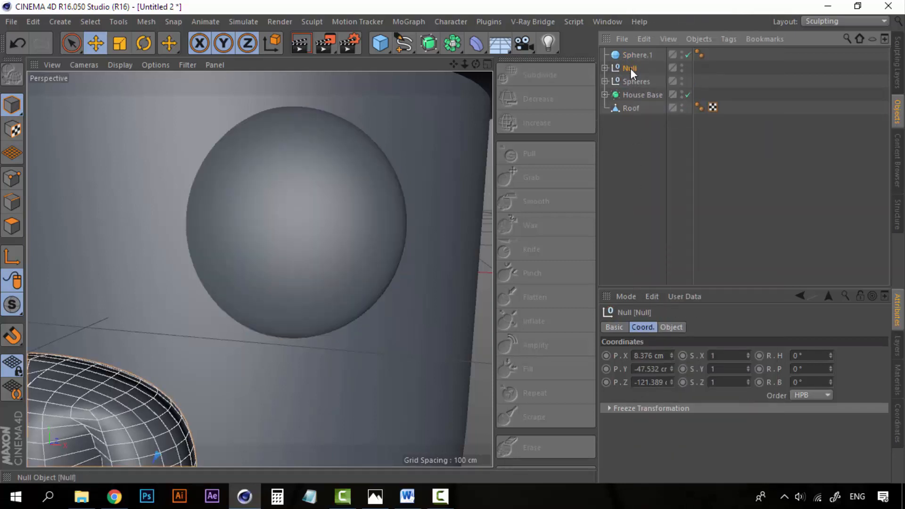
Rename the null that groups the doorknob and door as Door.
double_click(629, 69)
text(Door)
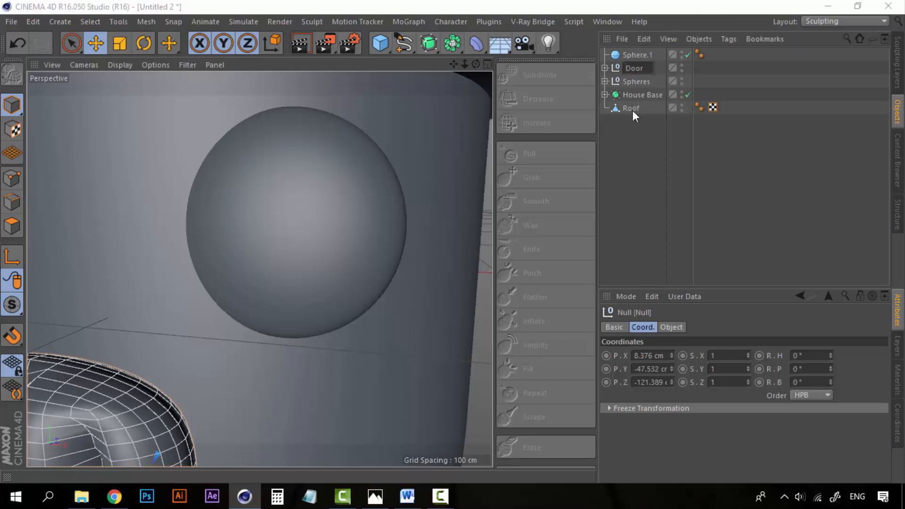
key(Return)
Duplicate the window sphere, disable the copy, and make the original sphere editable.
click(640, 55)
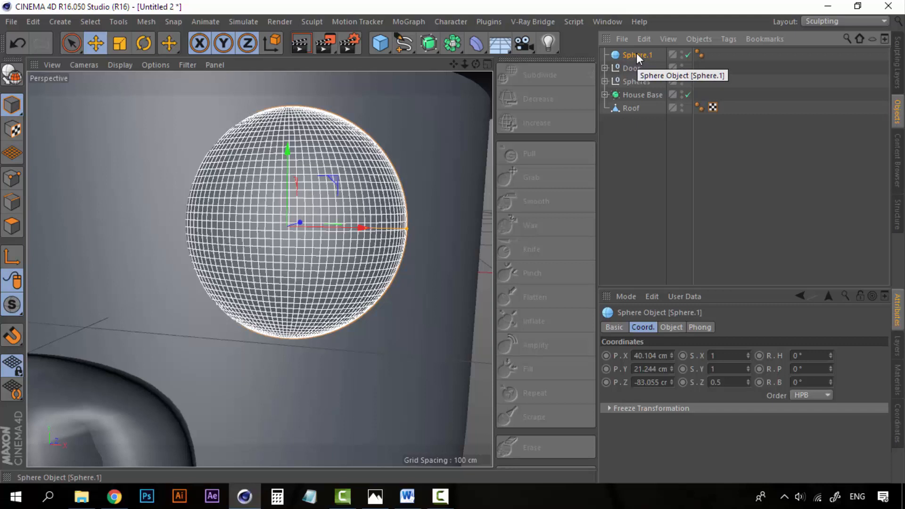
key(ctrl+c)
key(ctrl+v)
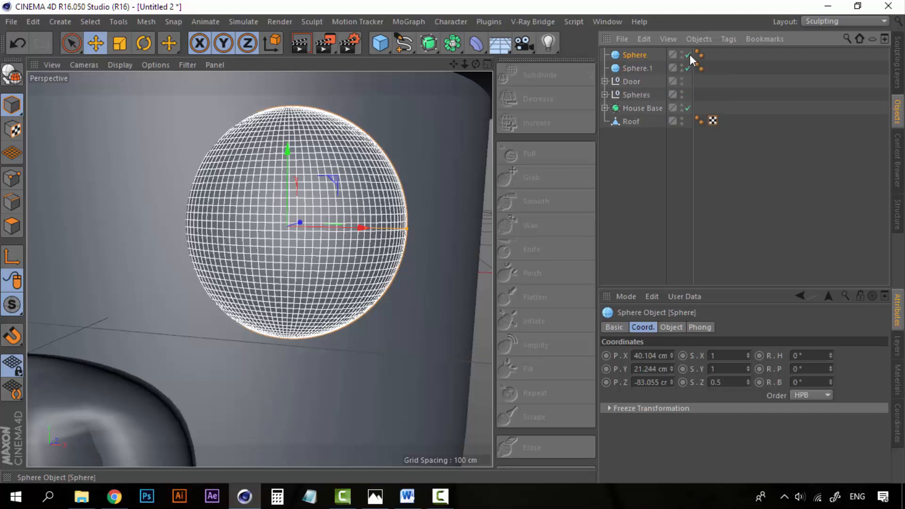
click(645, 67)
key(c)
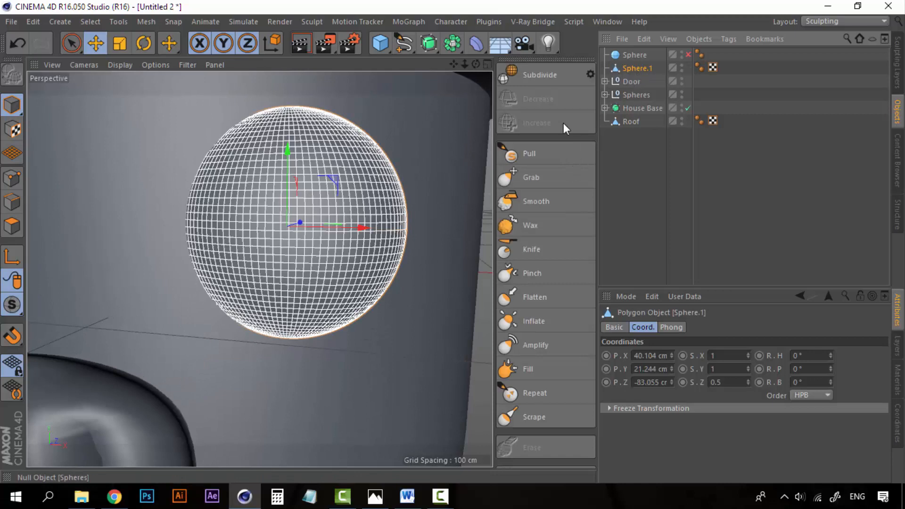
Set the Pull brush to size 100 and pressure 100%, and push in the front of the editable window sphere.
click(530, 155)
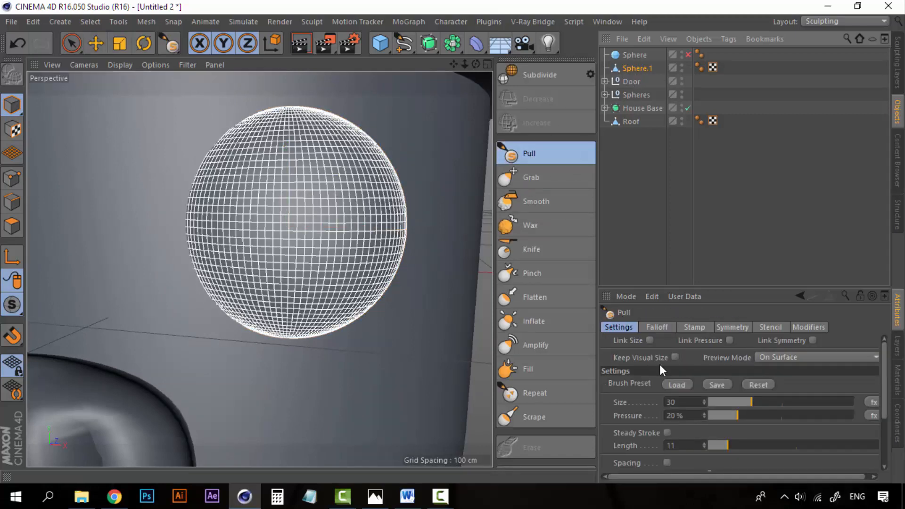
drag(737, 418, 852, 418)
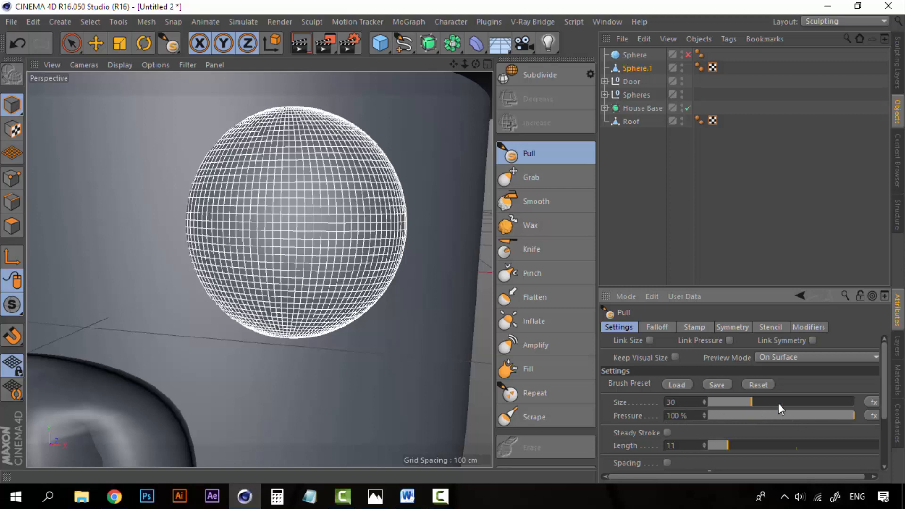
click(821, 401)
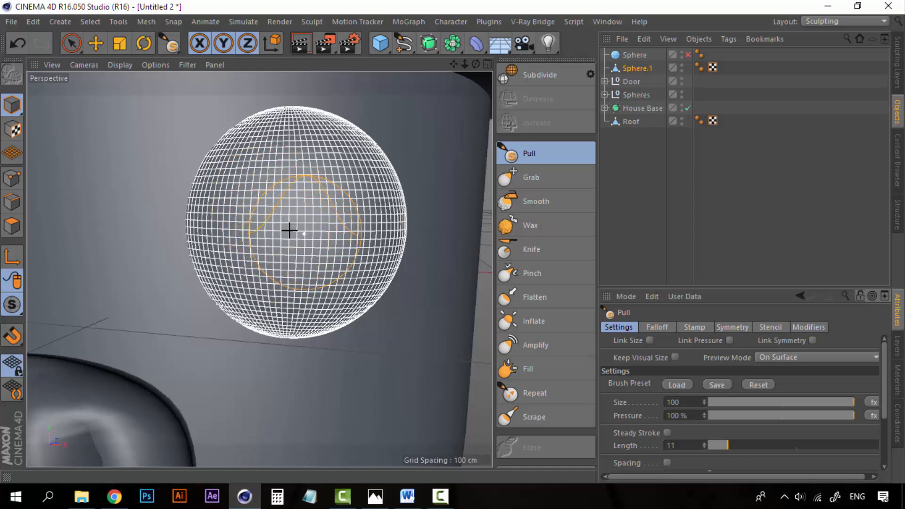
mouse_move(266, 193)
mouse_down()
mouse_move(338, 202)
mouse_move(302, 265)
mouse_move(256, 182)
mouse_move(348, 183)
mouse_move(257, 247)
mouse_move(291, 158)
mouse_move(362, 208)
mouse_move(317, 283)
mouse_move(238, 257)
mouse_move(226, 202)
mouse_move(216, 240)
mouse_move(262, 290)
mouse_move(313, 309)
mouse_move(355, 268)
mouse_move(372, 210)
mouse_move(348, 154)
mouse_move(277, 139)
mouse_move(239, 190)
mouse_move(259, 256)
mouse_move(296, 249)
mouse_move(293, 210)
mouse_move(285, 224)
mouse_move(326, 272)
mouse_move(316, 188)
mouse_move(315, 265)
mouse_move(303, 182)
mouse_move(265, 247)
mouse_move(232, 213)
mouse_move(229, 170)
mouse_move(256, 232)
mouse_move(360, 243)
mouse_move(297, 281)
mouse_move(245, 192)
mouse_move(247, 277)
mouse_move(307, 299)
mouse_move(350, 282)
mouse_move(369, 196)
mouse_move(308, 147)
mouse_up()
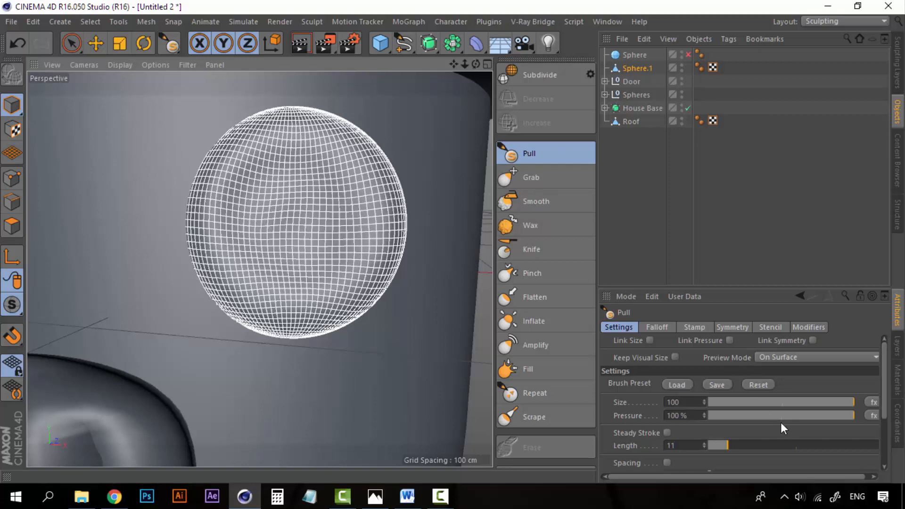
Reduce the Pull brush size to 68 and hollow out the window sphere's middle, leaving a rounded ring as the frame.
click(808, 402)
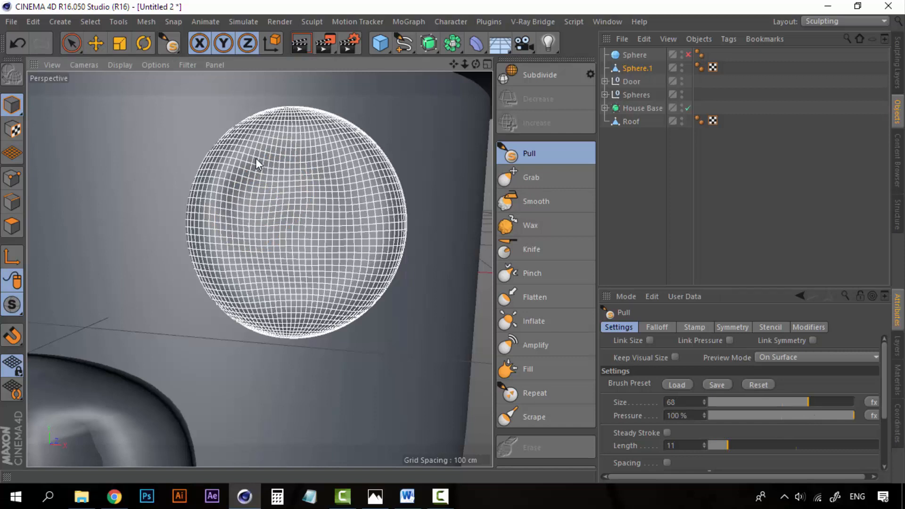
mouse_move(321, 141)
mouse_down()
mouse_move(356, 170)
mouse_move(369, 229)
mouse_move(315, 287)
mouse_move(304, 267)
mouse_move(307, 194)
mouse_move(276, 180)
mouse_move(256, 223)
mouse_move(279, 265)
mouse_move(306, 240)
mouse_move(258, 185)
mouse_move(247, 223)
mouse_move(342, 209)
mouse_move(271, 207)
mouse_move(327, 165)
mouse_move(344, 241)
mouse_move(279, 165)
mouse_move(301, 148)
mouse_move(284, 153)
mouse_move(217, 207)
mouse_move(236, 264)
mouse_move(276, 295)
mouse_move(342, 297)
mouse_move(374, 246)
mouse_move(368, 259)
mouse_up()
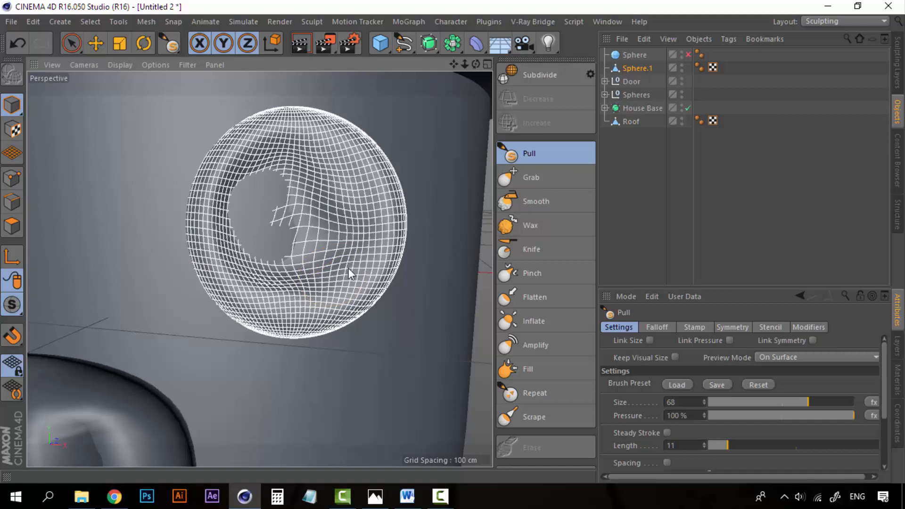
mouse_move(306, 285)
mouse_down()
mouse_move(331, 218)
mouse_move(293, 289)
mouse_move(242, 273)
mouse_move(227, 247)
mouse_move(247, 271)
mouse_move(335, 278)
mouse_move(366, 210)
mouse_move(366, 239)
mouse_move(369, 194)
mouse_move(343, 157)
mouse_move(312, 152)
mouse_move(336, 179)
mouse_move(304, 174)
mouse_move(338, 180)
mouse_move(283, 255)
mouse_move(297, 194)
mouse_move(288, 218)
mouse_move(241, 228)
mouse_move(238, 245)
mouse_move(244, 182)
mouse_move(283, 161)
mouse_move(329, 175)
mouse_move(355, 227)
mouse_move(308, 195)
mouse_move(357, 226)
mouse_move(339, 289)
mouse_move(269, 295)
mouse_move(240, 245)
mouse_move(288, 176)
mouse_up()
mouse_move(351, 216)
mouse_down()
mouse_move(276, 238)
mouse_move(269, 163)
mouse_move(346, 187)
mouse_move(349, 256)
mouse_move(303, 276)
mouse_move(267, 264)
mouse_move(353, 251)
mouse_up()
click(650, 162)
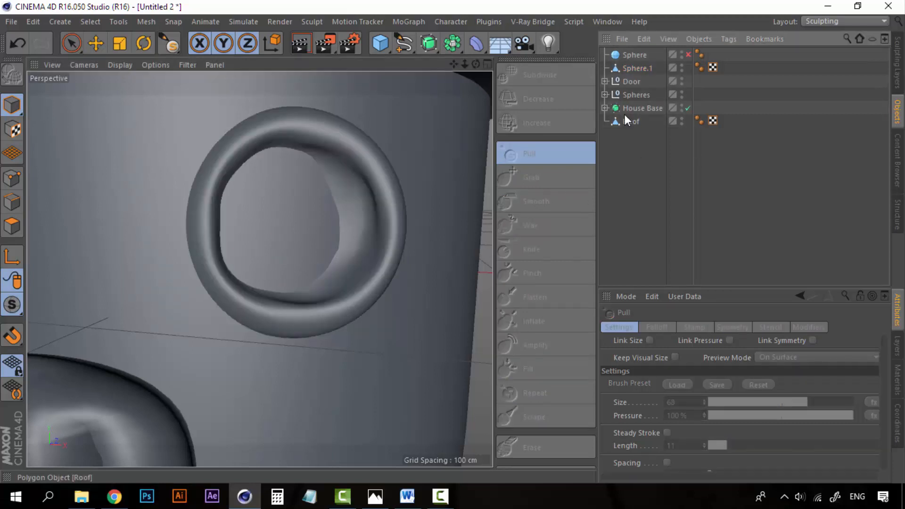
Enable the duplicate window sphere again and set its radius to 20 cm.
click(637, 54)
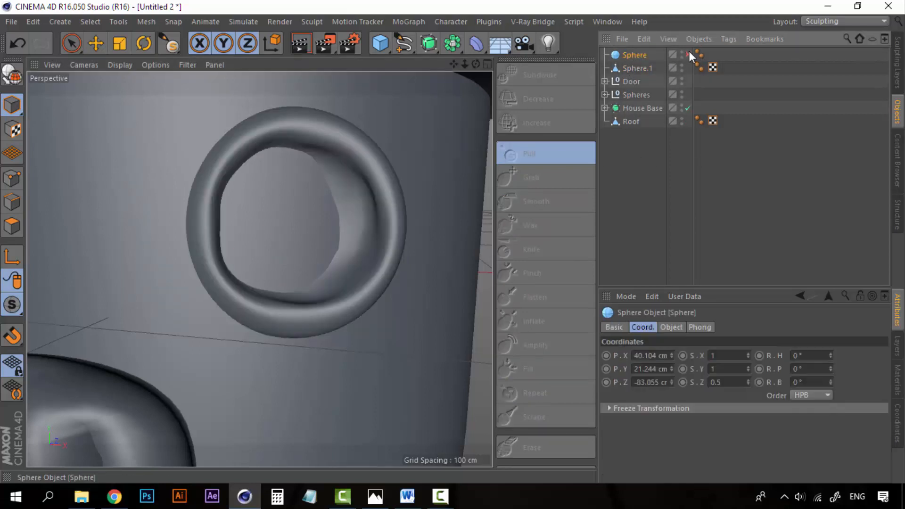
click(688, 55)
click(669, 327)
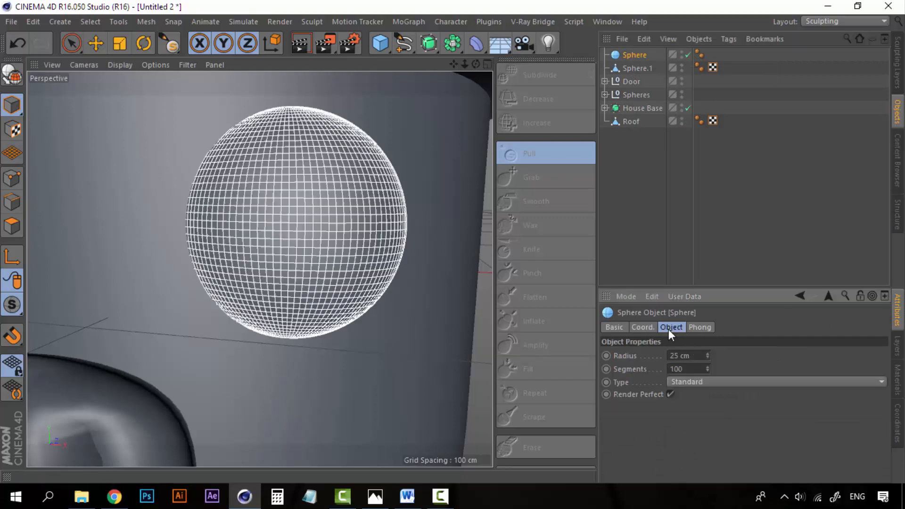
text(20)
key(Return)
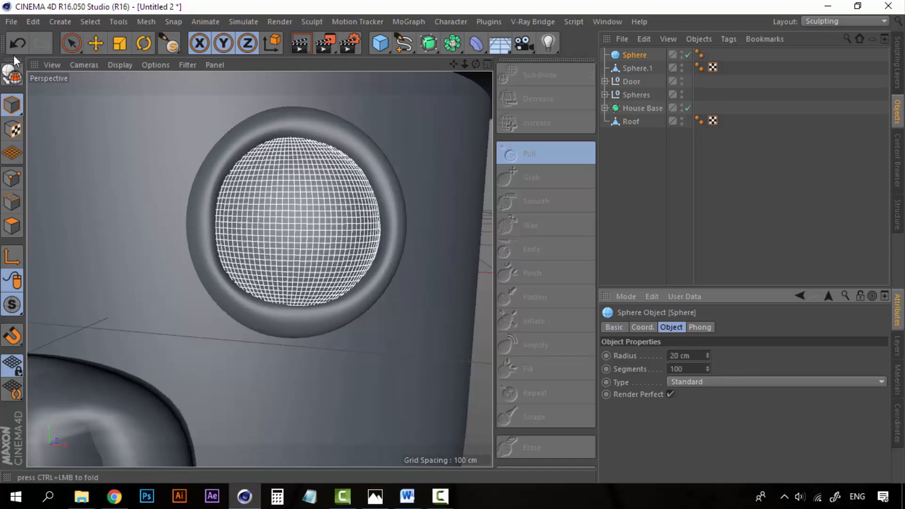
Move the 20 cm sphere slightly out of the wall and centre it inside the window frame ring.
click(96, 43)
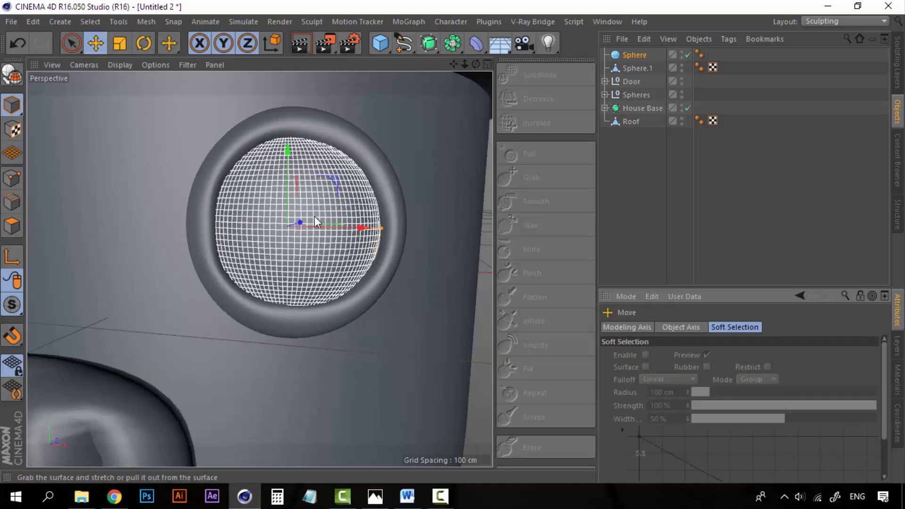
drag(300, 220, 296, 225)
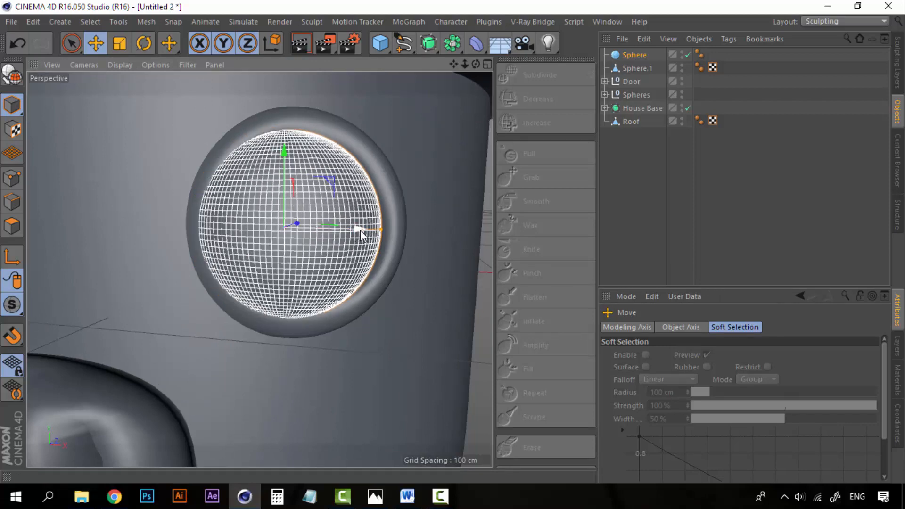
drag(360, 230, 361, 230)
click(641, 161)
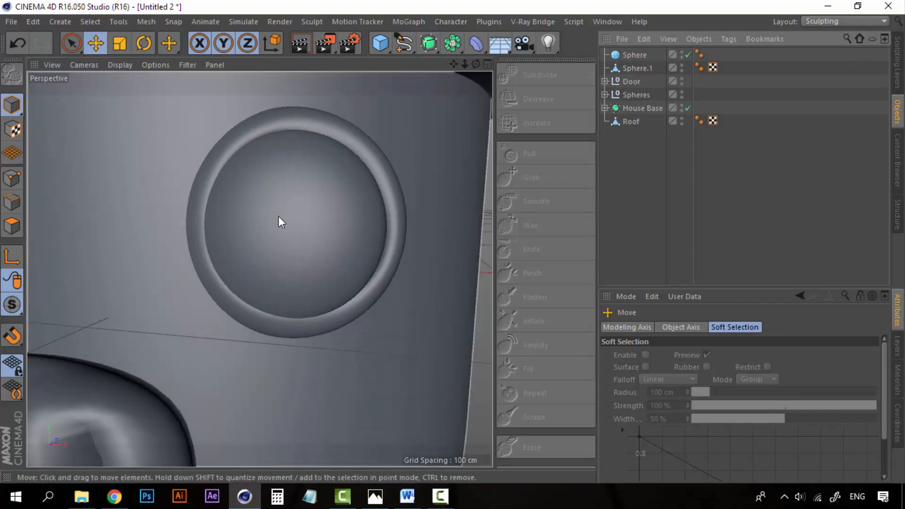
click(373, 232)
drag(361, 231, 364, 230)
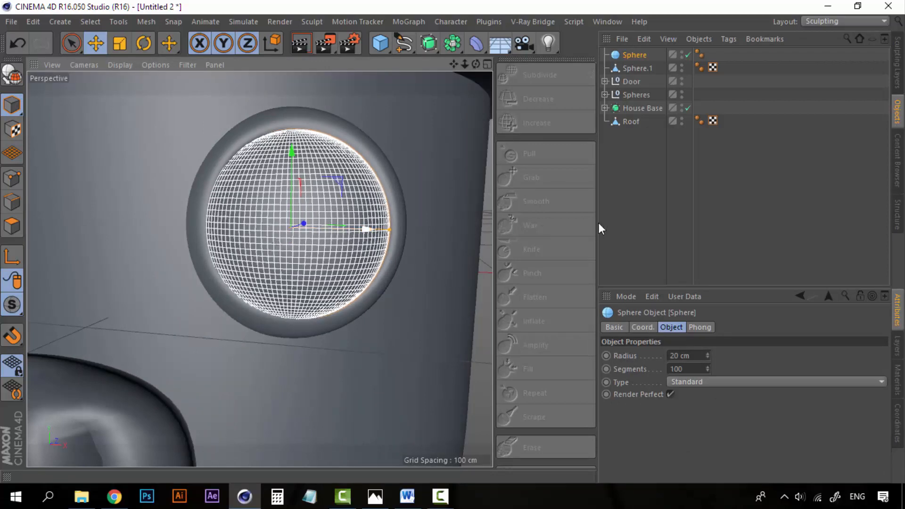
alt+drag(301, 262, 203, 263)
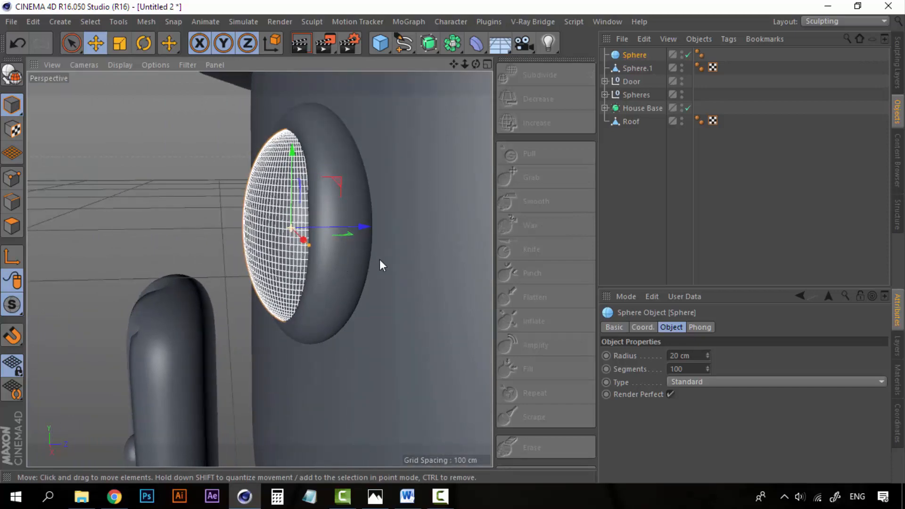
alt+drag(377, 262, 338, 258)
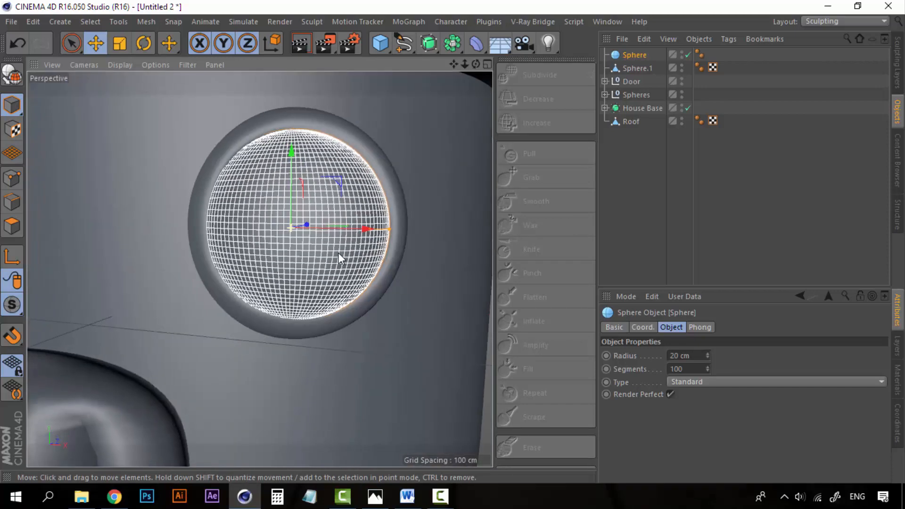
click(644, 196)
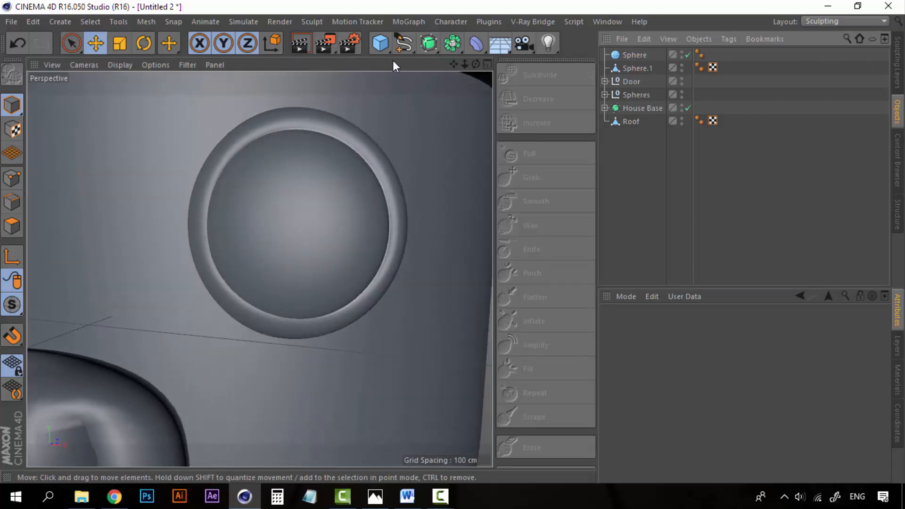
Add a cube, bring it in front of the house wall, and shrink it roughly into a narrow bar.
click(381, 44)
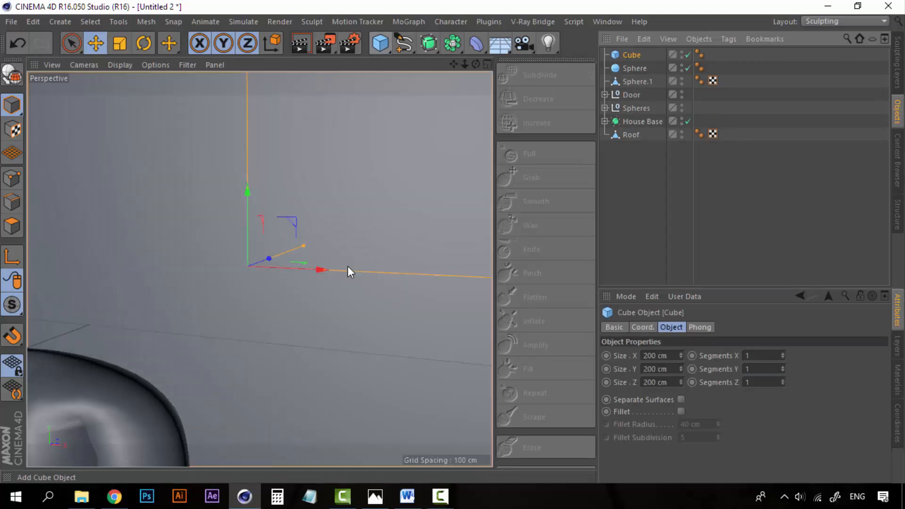
scroll(347, 266, down, 6)
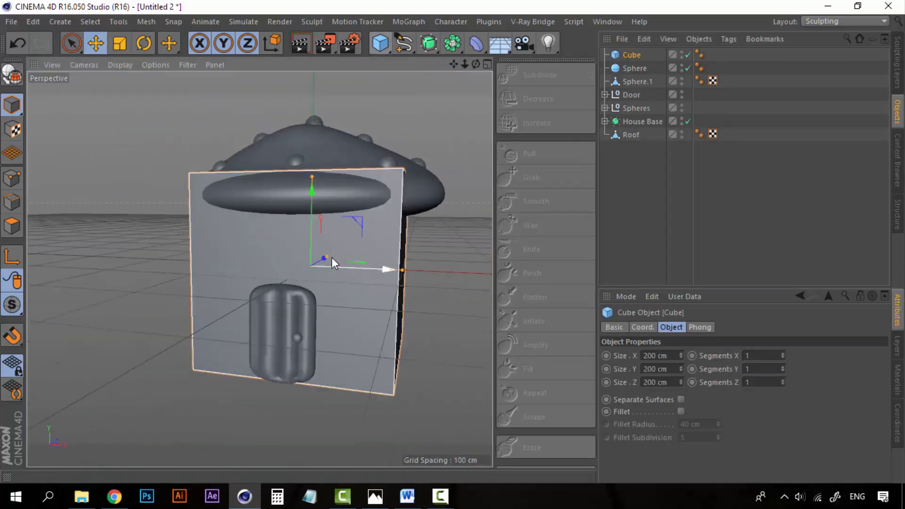
drag(330, 256, 304, 271)
drag(398, 287, 303, 281)
drag(300, 272, 291, 278)
drag(360, 283, 406, 287)
drag(333, 178, 333, 254)
Fit the cube vertically across the window as a thin bar of about 6.2 x 40.6 x 2.6 cm.
alt+drag(401, 285, 325, 271)
alt+right_drag(325, 271, 378, 297)
drag(312, 205, 312, 175)
drag(334, 251, 315, 251)
drag(312, 200, 313, 209)
drag(391, 248, 419, 246)
drag(339, 175, 339, 162)
drag(339, 196, 341, 202)
alt+drag(240, 220, 344, 242)
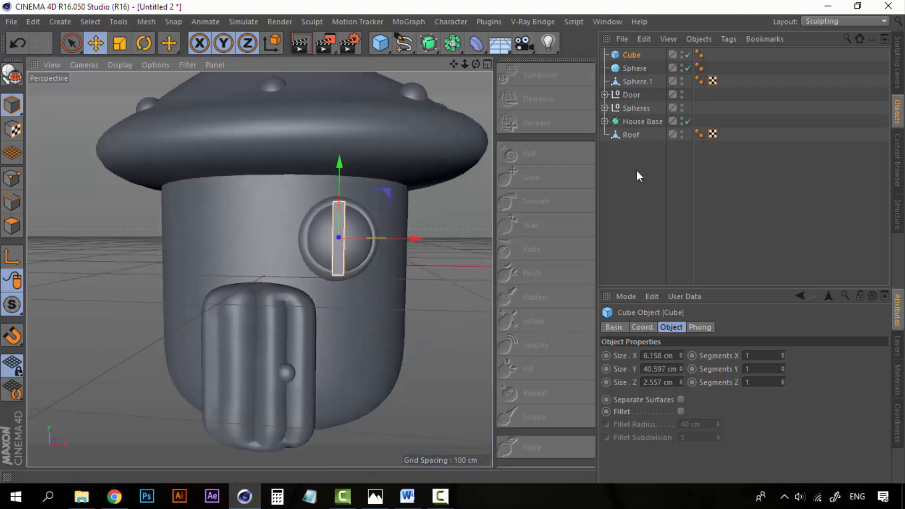
Put the window bar cube under a new Subdivision Surface and set its Y segments to 5.
click(430, 46)
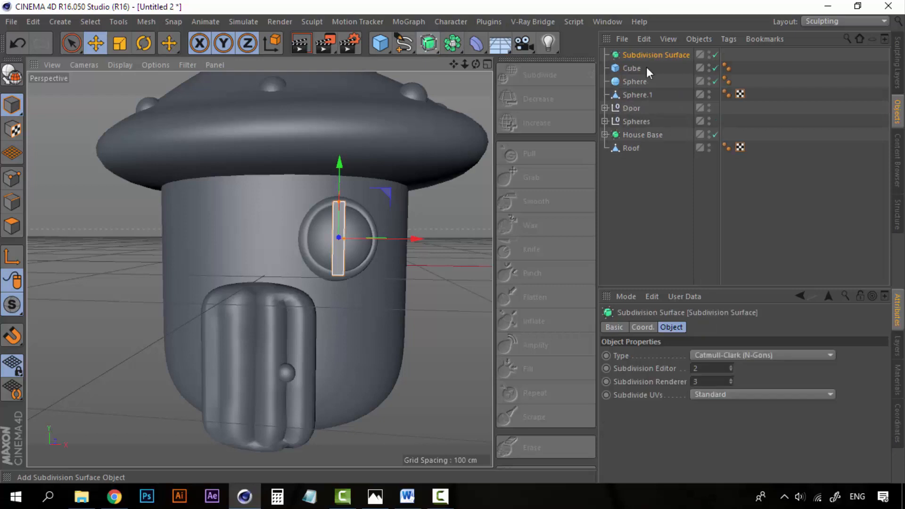
drag(634, 75, 642, 57)
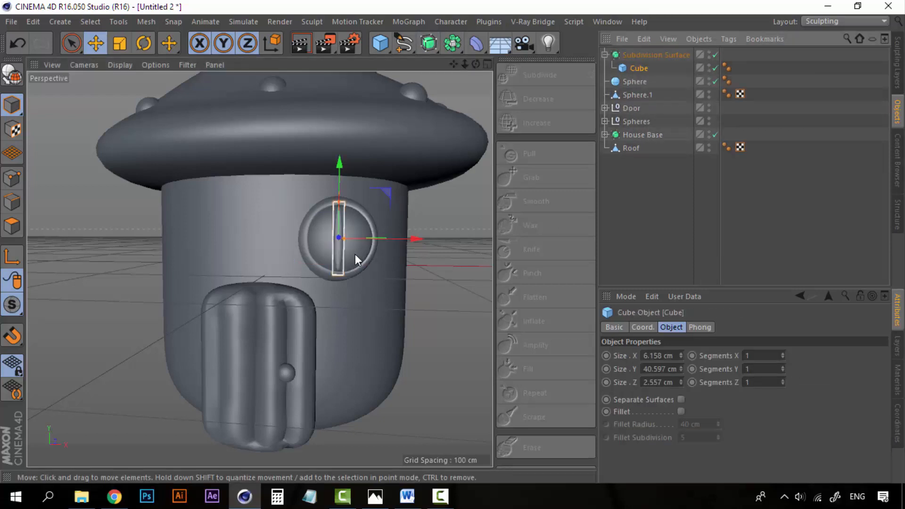
scroll(359, 257, up, 3)
scroll(356, 263, up, 1)
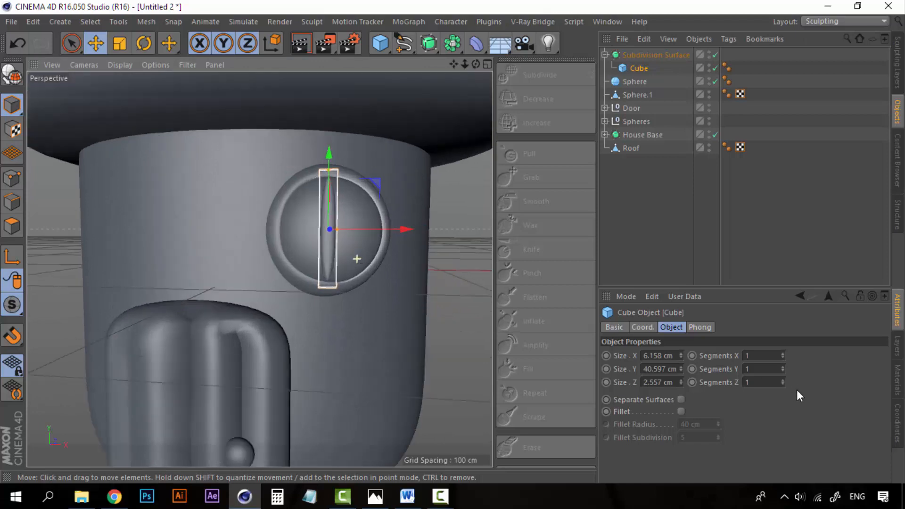
click(782, 368)
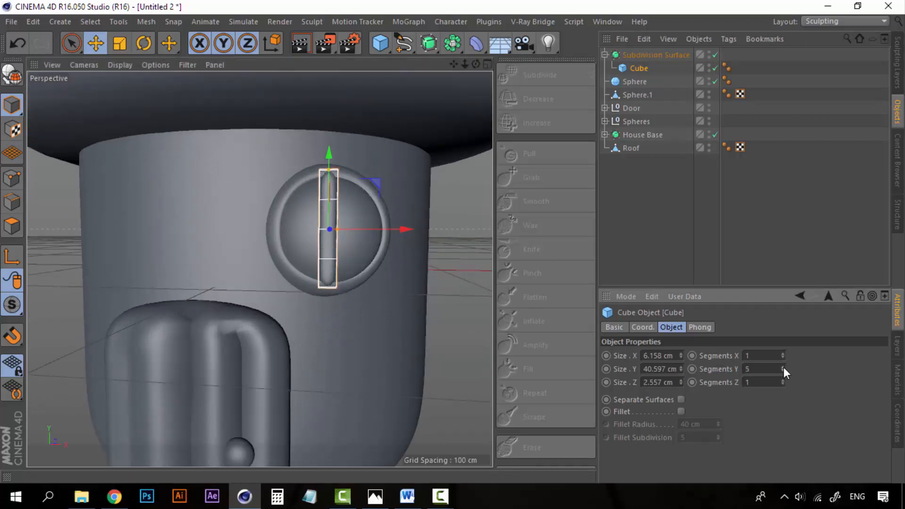
click(659, 217)
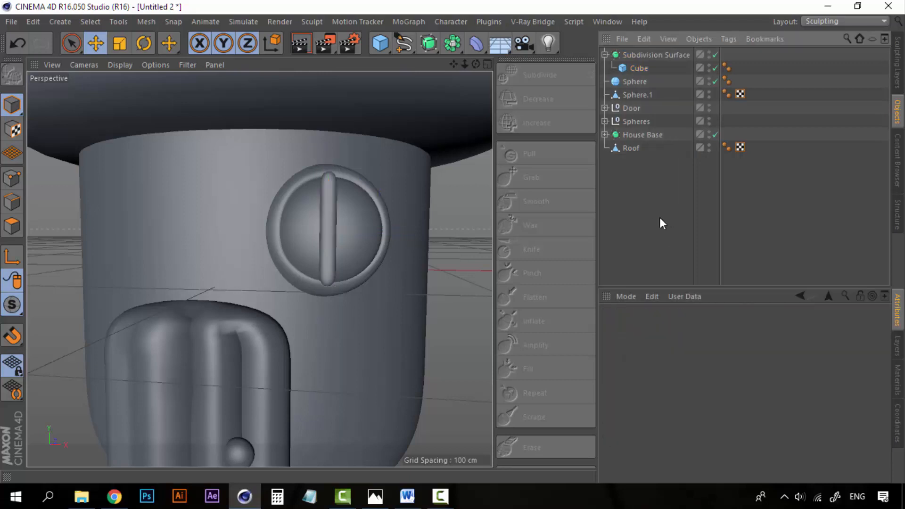
Shift the Subdivision Surface with the window bar slightly along X towards the middle of the window.
click(653, 56)
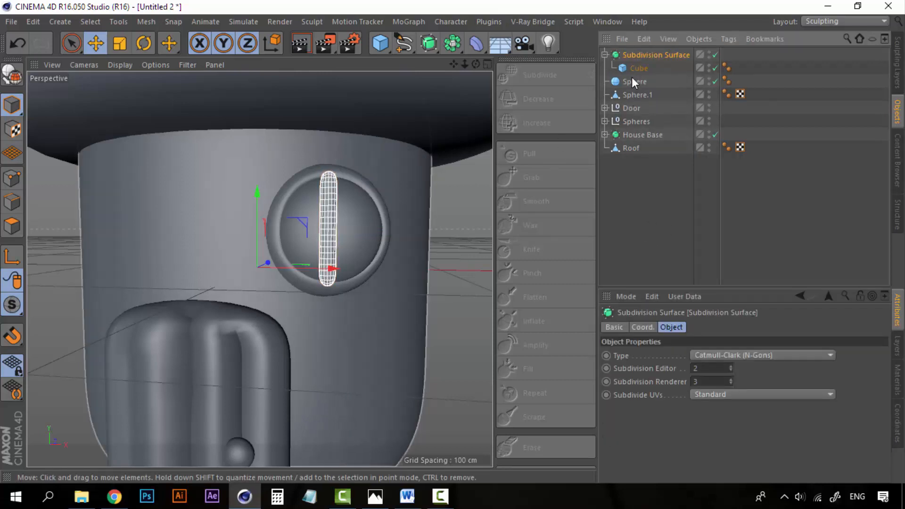
drag(328, 269, 332, 272)
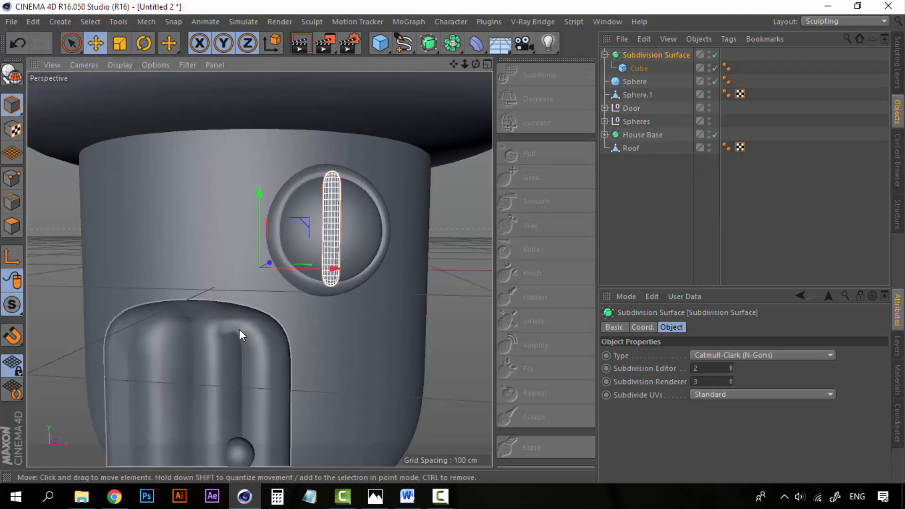
alt+drag(255, 324, 313, 298)
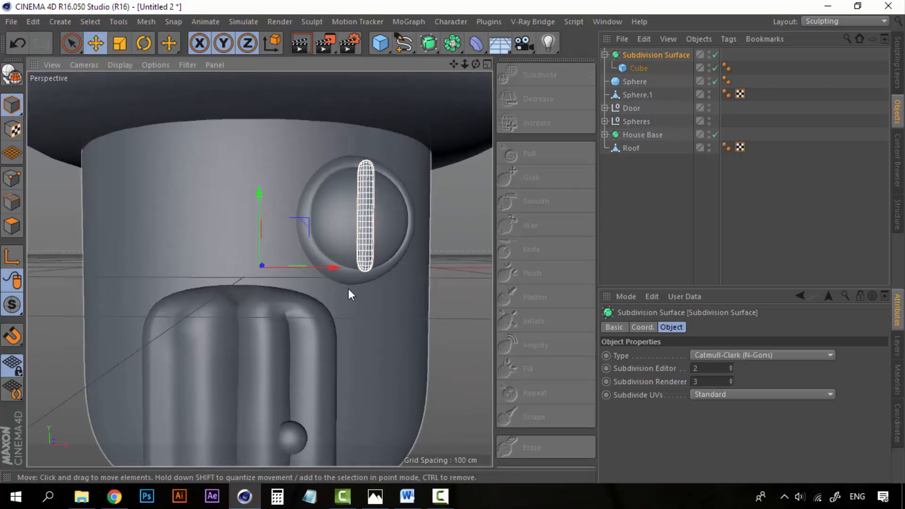
Duplicate the window bar's Subdivision Surface and rotate the copied cube to lie horizontally across the window as a crossbar.
click(606, 55)
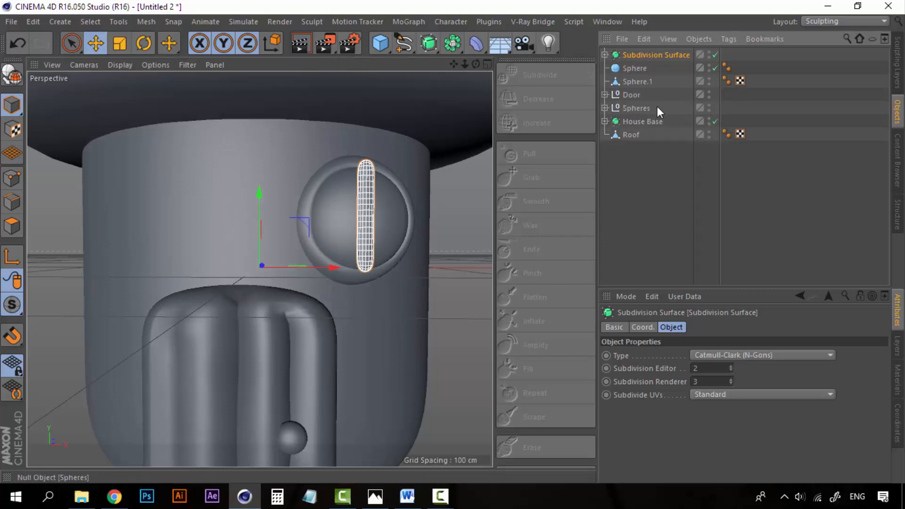
key(ctrl+c)
key(ctrl+v)
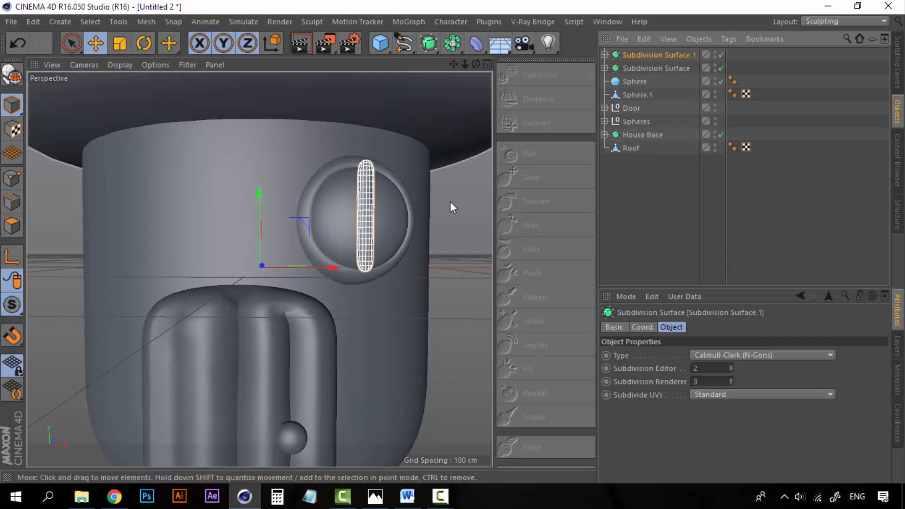
key(r)
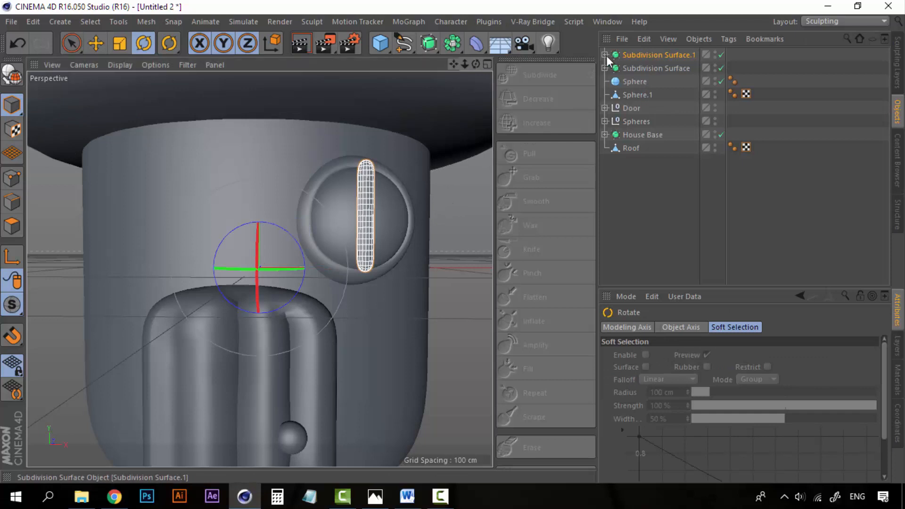
click(605, 55)
click(639, 68)
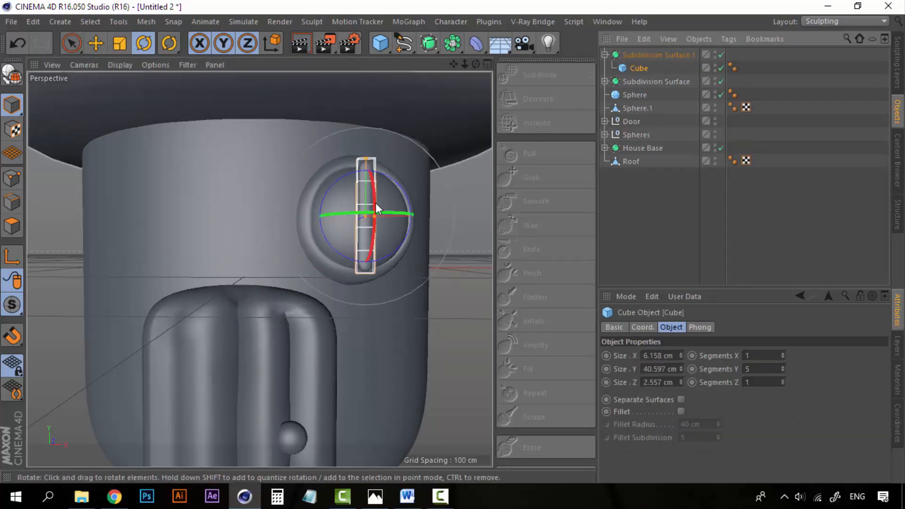
drag(394, 186, 350, 181)
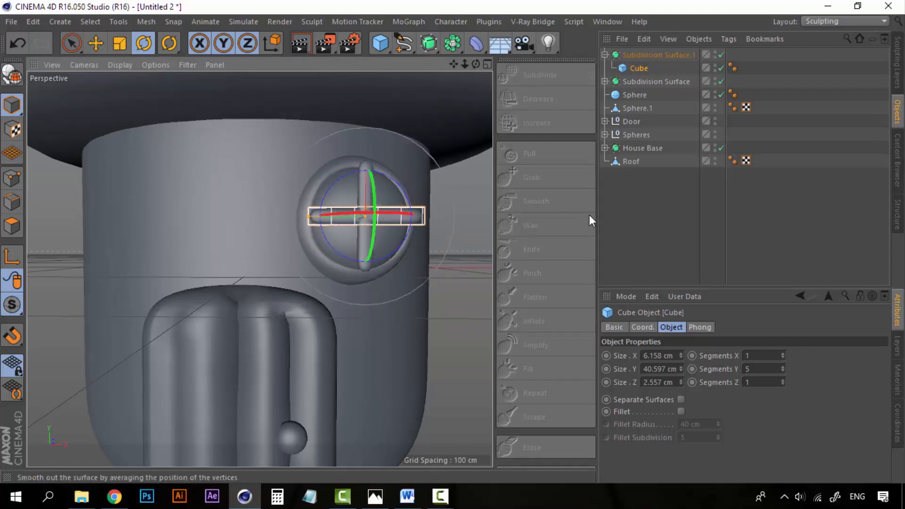
click(641, 224)
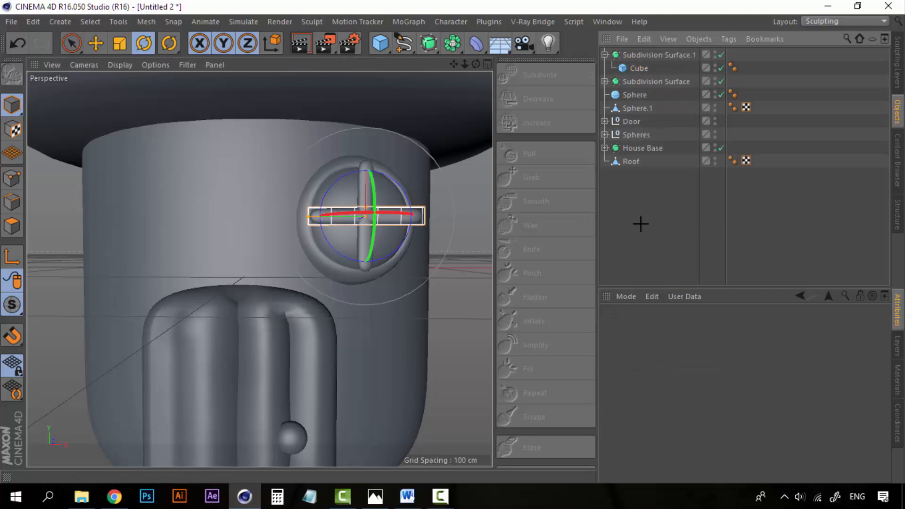
Move the horizontal crossbar's Subdivision Surface slightly along Z, outwards from the window.
click(644, 57)
key(e)
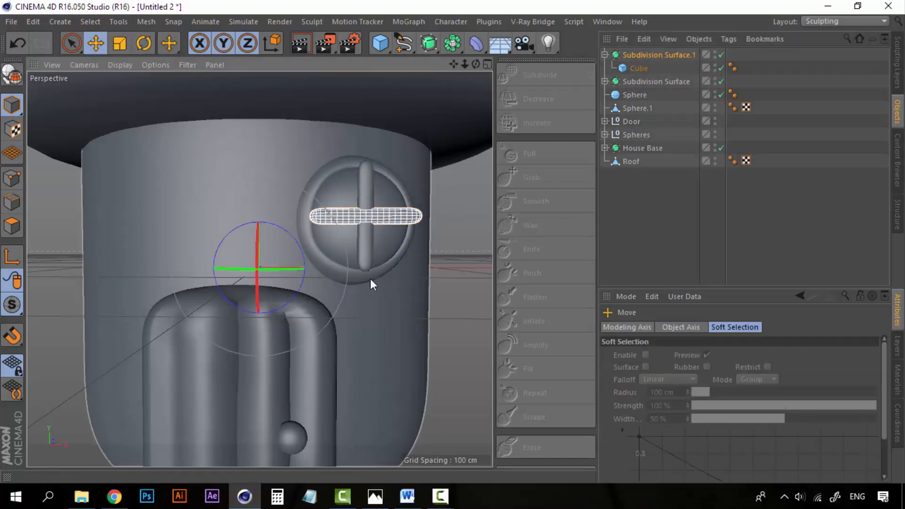
alt+drag(356, 291, 317, 293)
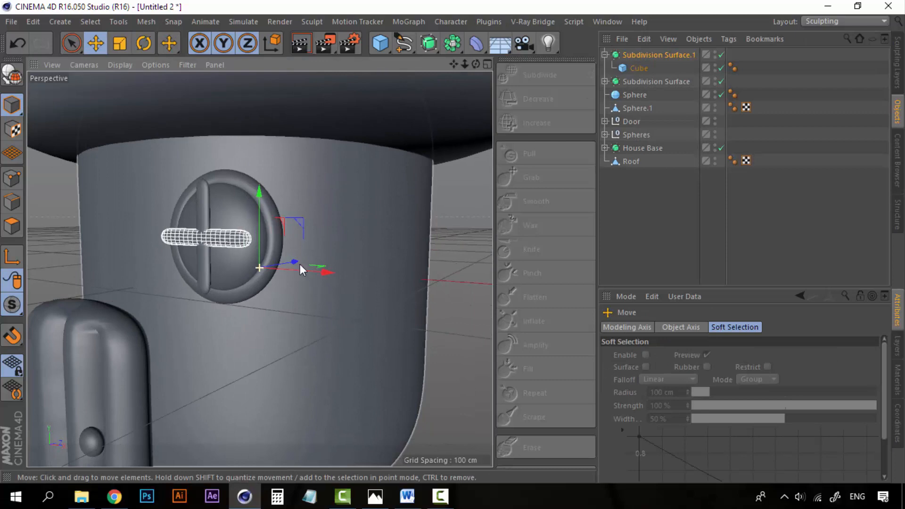
drag(294, 261, 294, 260)
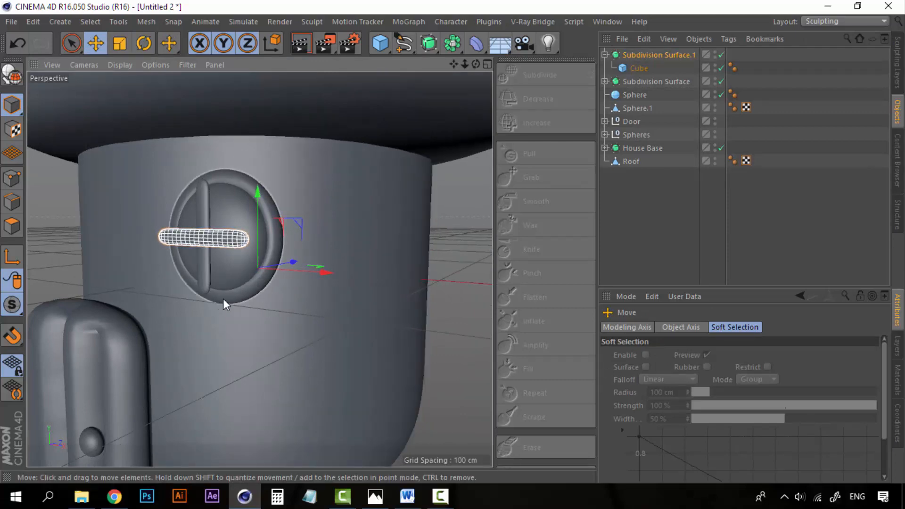
alt+drag(265, 296, 304, 297)
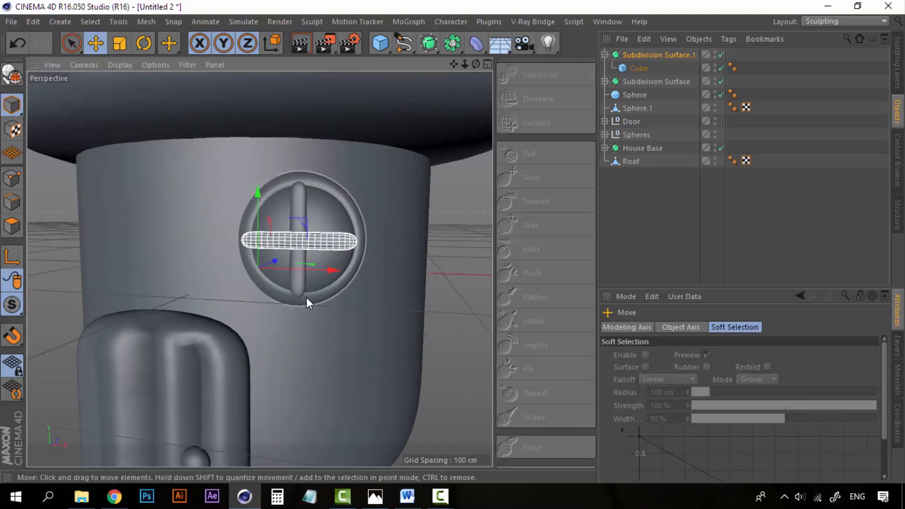
scroll(307, 297, down, 2)
scroll(307, 296, down, 3)
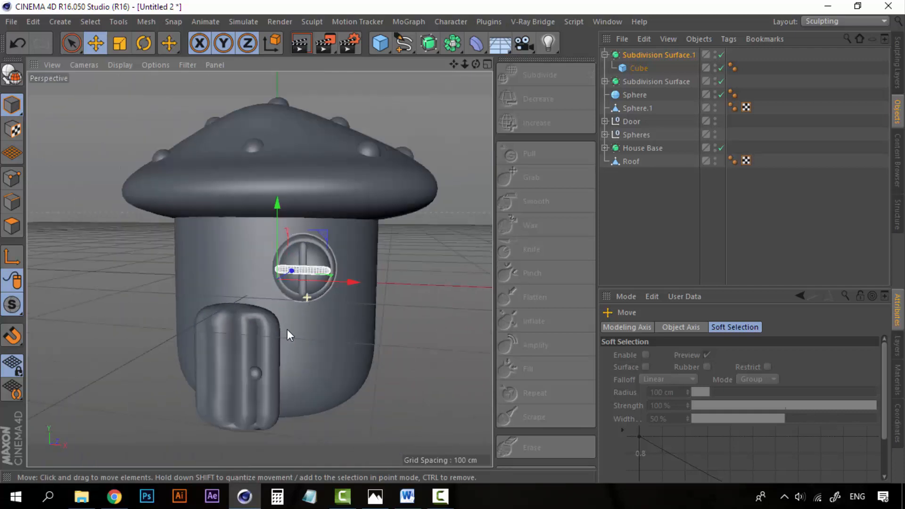
alt+drag(312, 324, 323, 320)
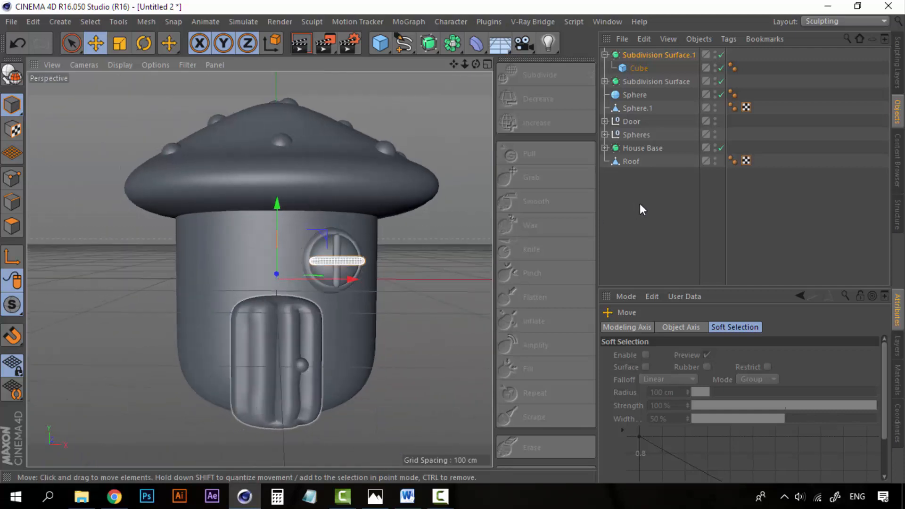
click(640, 184)
Rotate the horizontal crossbar's cube slightly about the vertical axis to line it up with the window frame.
click(641, 55)
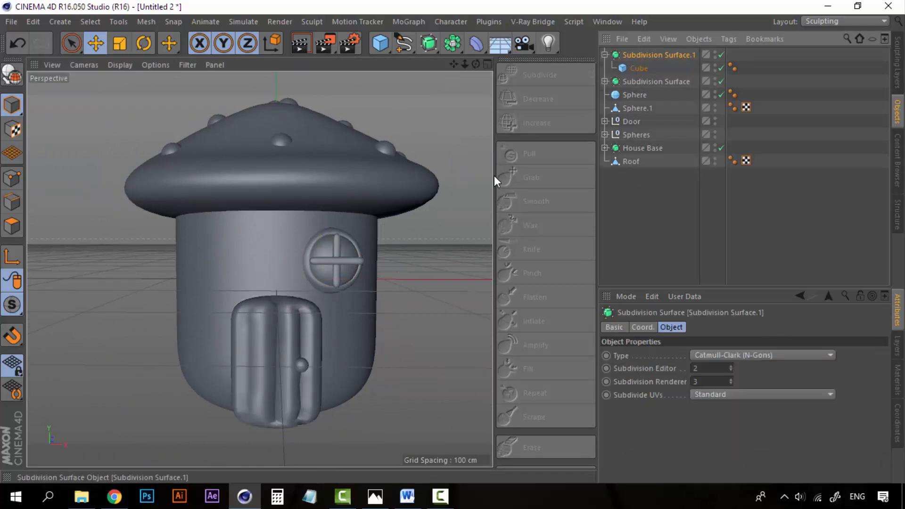
key(r)
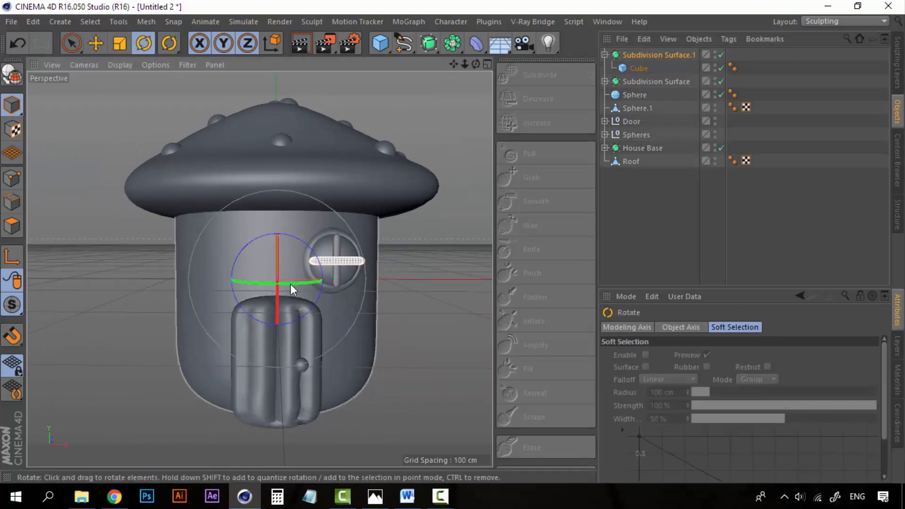
drag(293, 283, 294, 283)
click(638, 68)
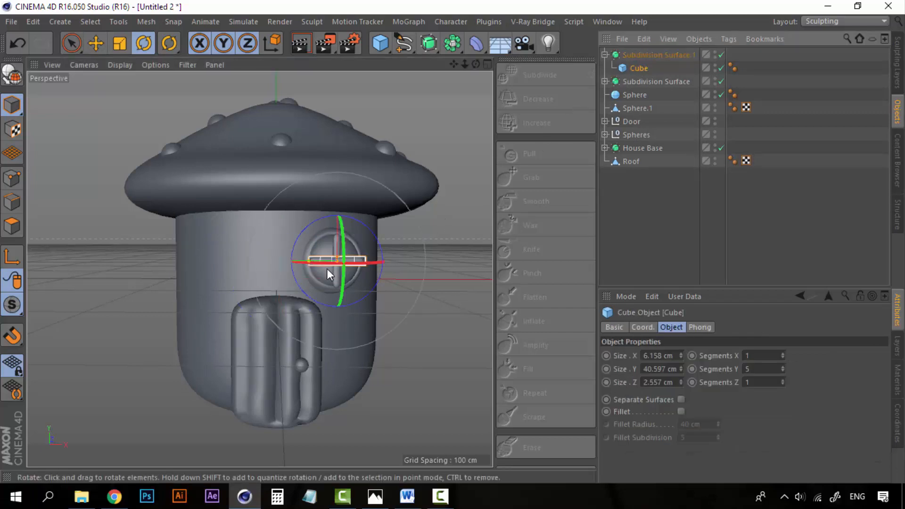
drag(359, 263, 366, 262)
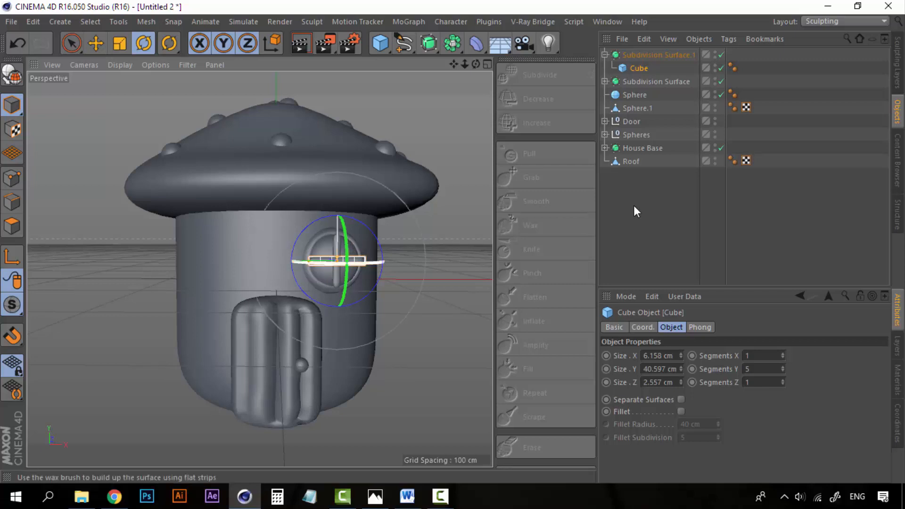
click(633, 205)
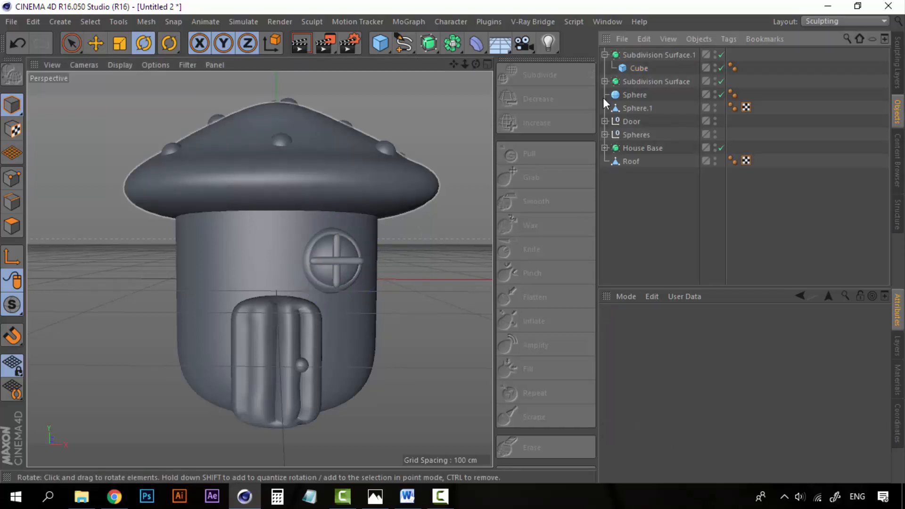
Group both crossbar Subdivision Surfaces, Sphere and Sphere.1 into one window null.
click(641, 57)
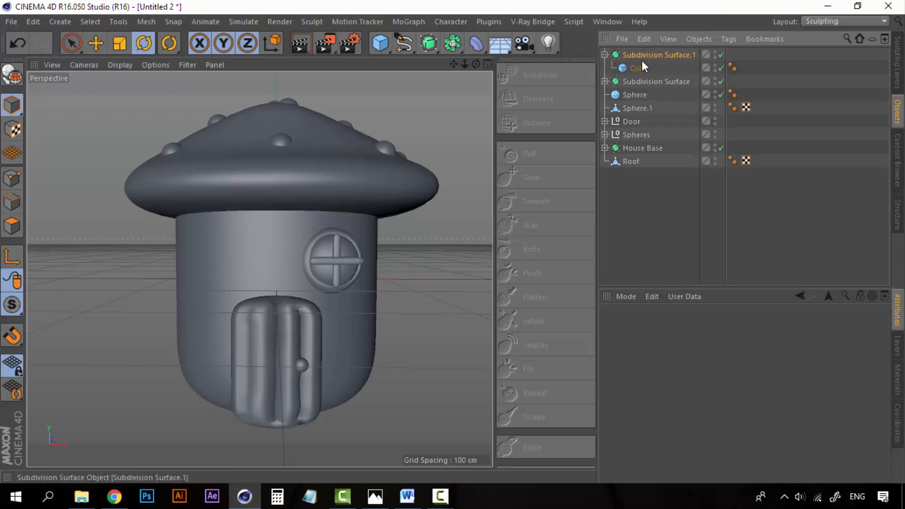
shift+click(636, 107)
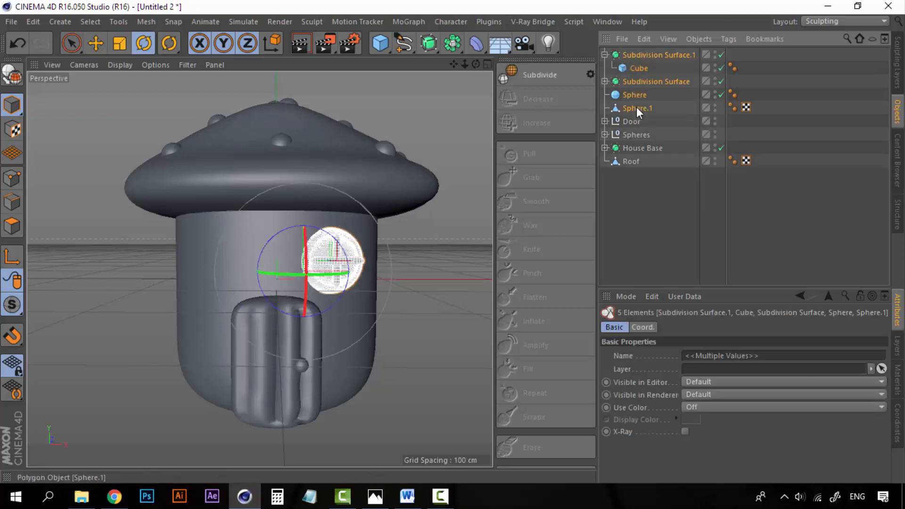
right_click(636, 106)
click(703, 364)
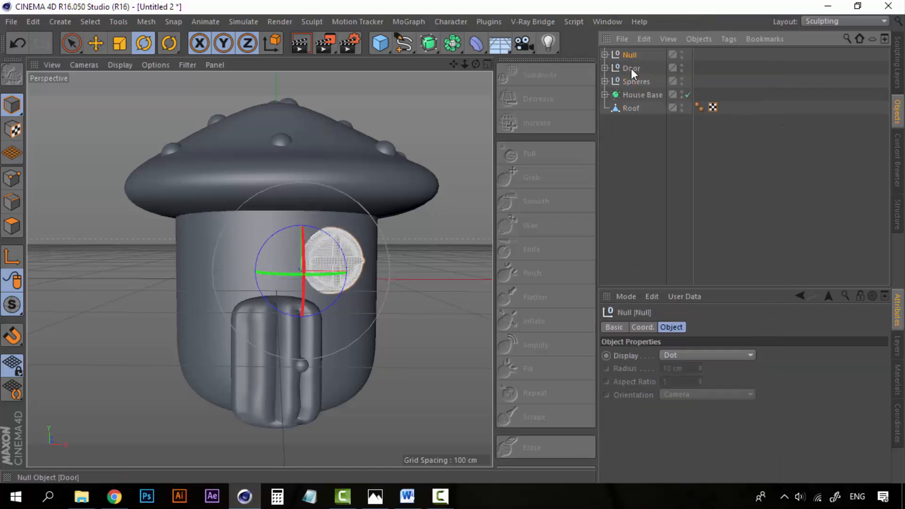
Duplicate the window group and move the copy along X to the other side of the house front.
key(ctrl+c)
key(ctrl+v)
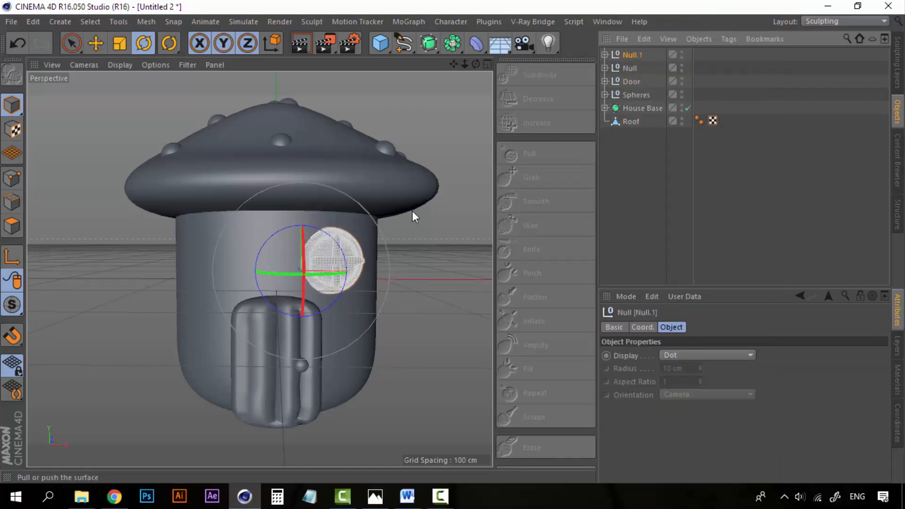
key(e)
drag(375, 271, 284, 275)
Rotate the copied window about the vertical axis to follow the wall's curve and nudge it along X towards the door.
key(r)
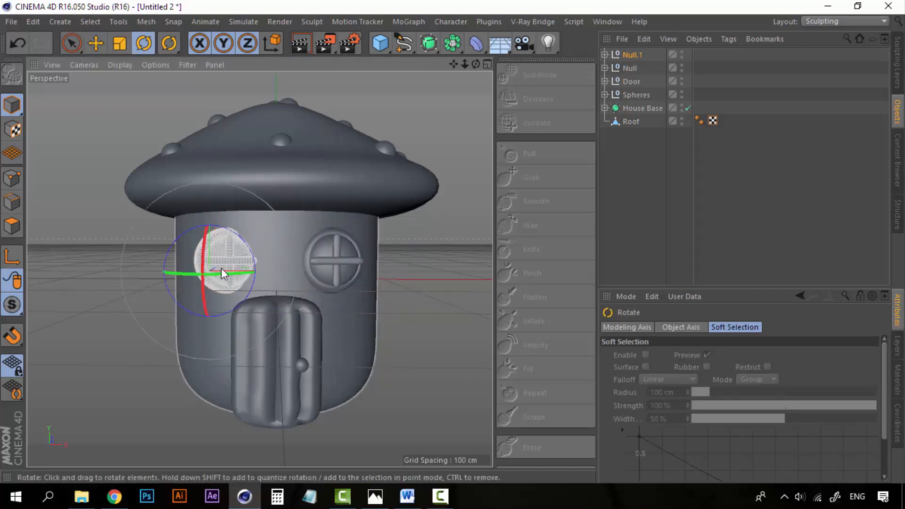
drag(182, 272, 157, 272)
key(e)
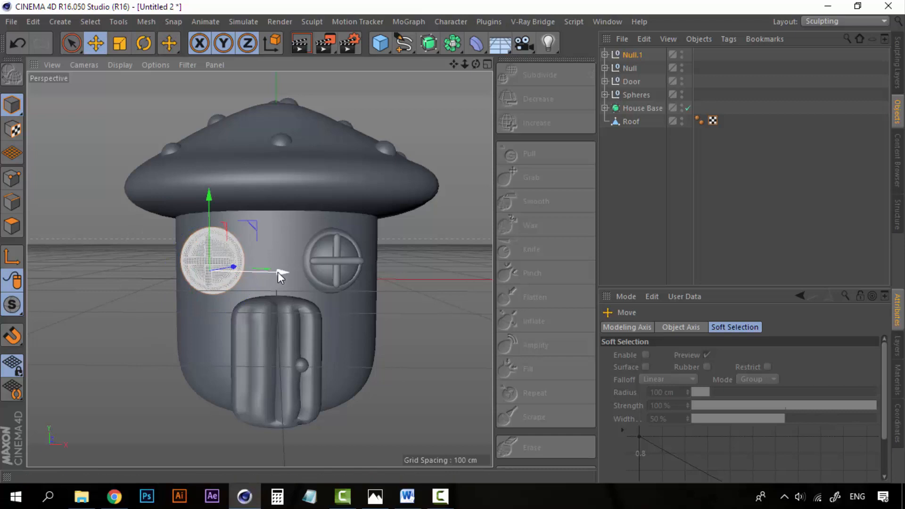
drag(278, 272, 285, 271)
click(628, 174)
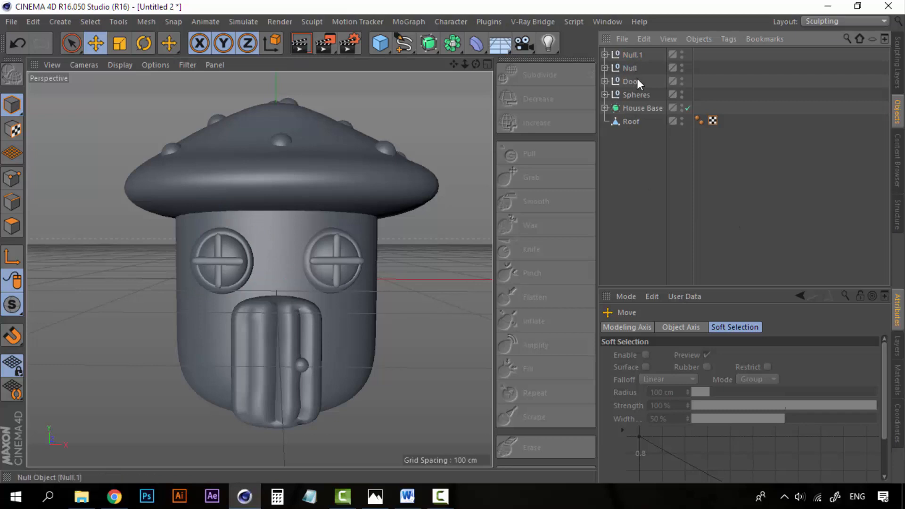
Group both window nulls, Door, Spheres, House Base and Roof, and name the group House.
click(604, 54)
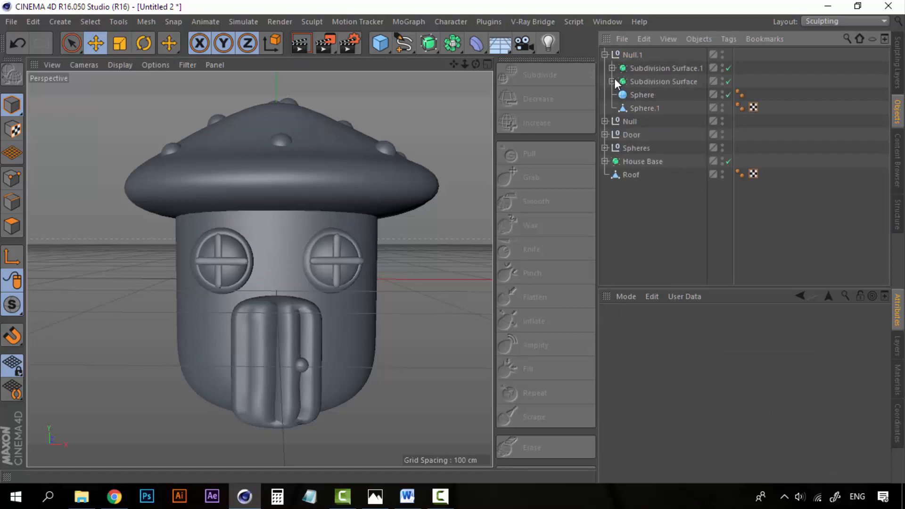
click(605, 54)
key(z)
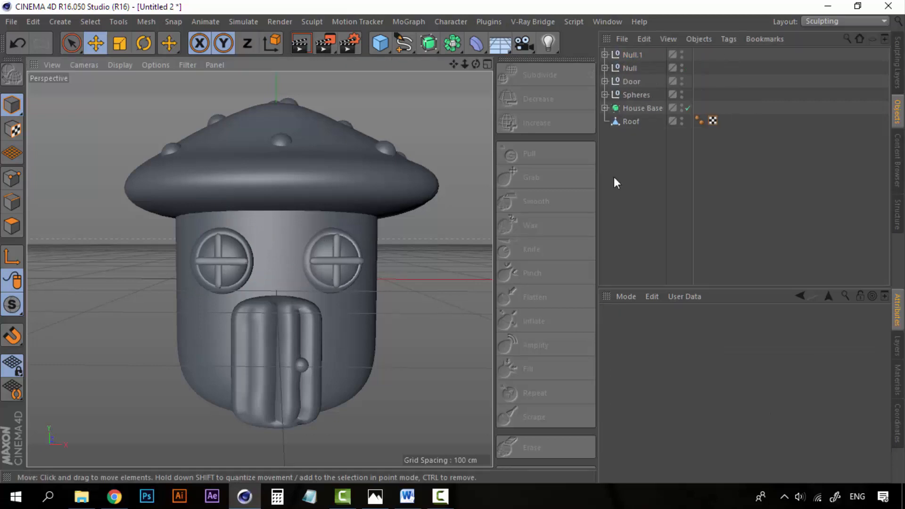
click(633, 55)
shift+click(636, 123)
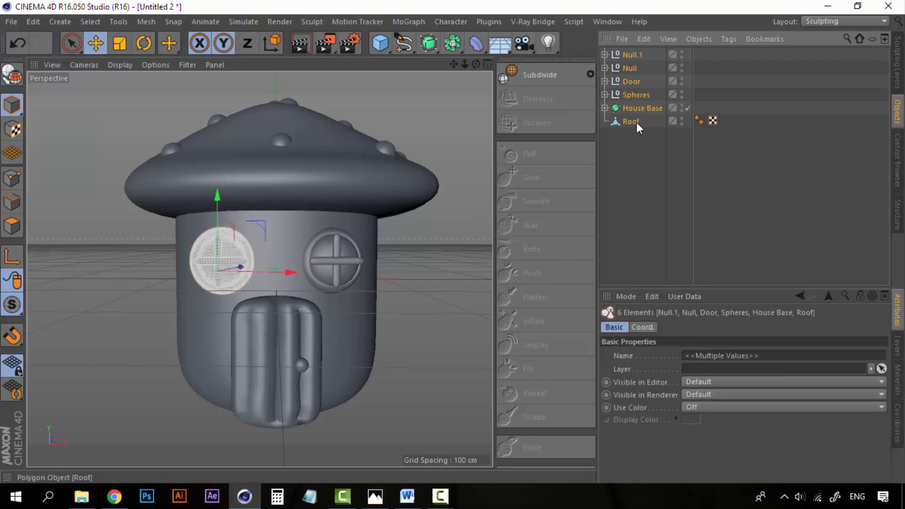
right_click(636, 122)
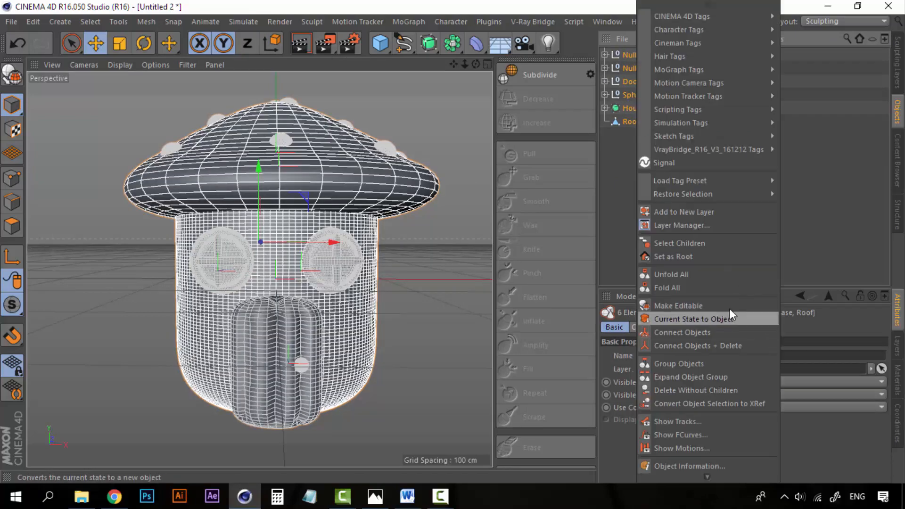
click(721, 362)
double_click(627, 59)
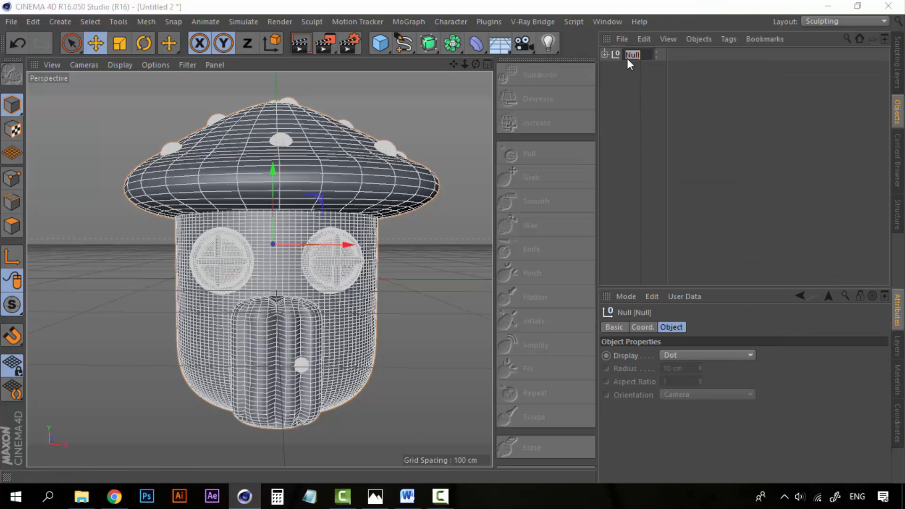
text(House)
key(Return)
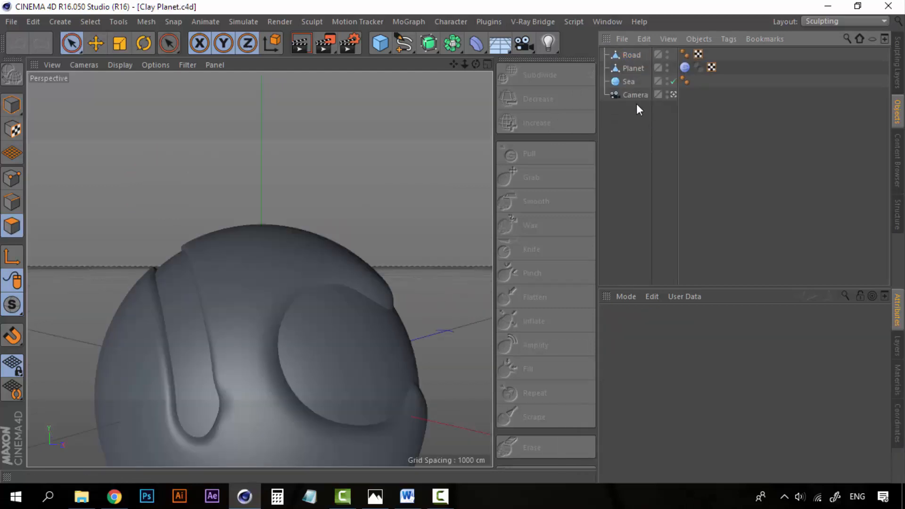
Paste the House group into the Clay Planet scene and rotate it about its vertical axis so the door faces the camera.
key(ctrl+v)
click(629, 57)
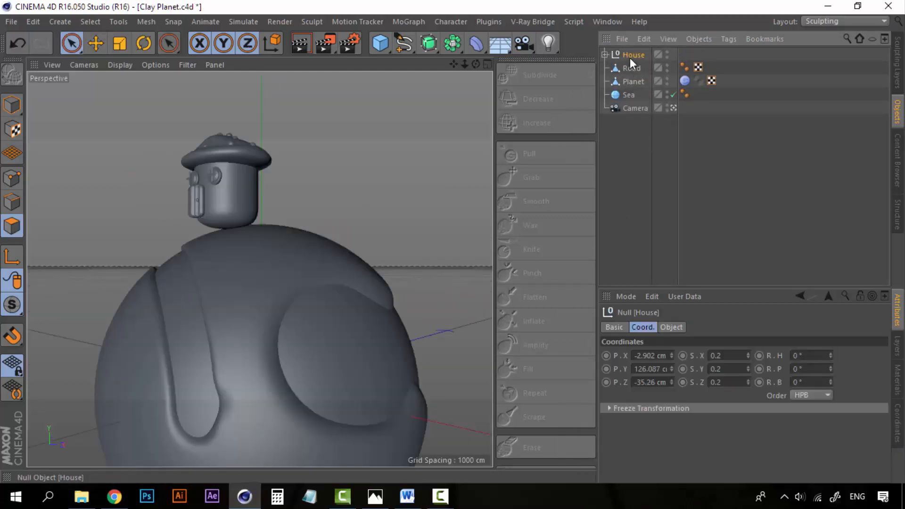
key(r)
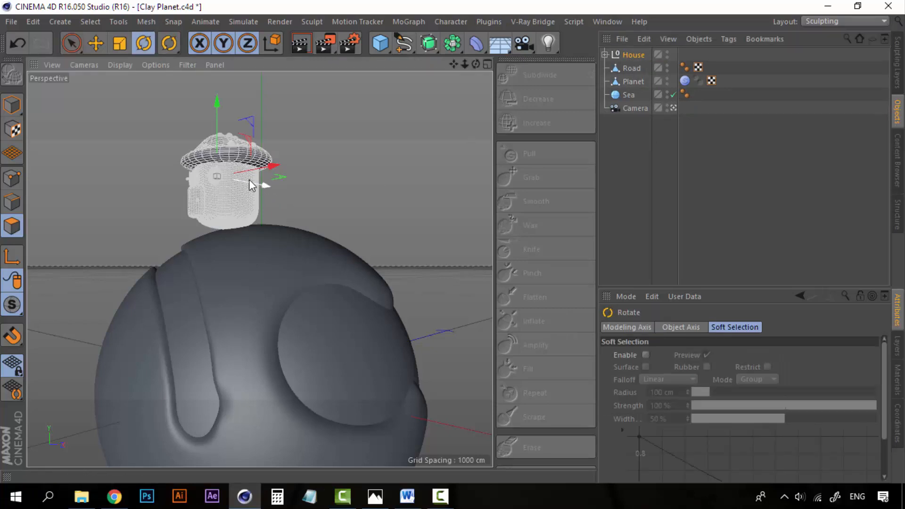
drag(242, 168, 330, 169)
Move the House group sideways over the upper end of the road and lower it onto the planet's surface.
key(e)
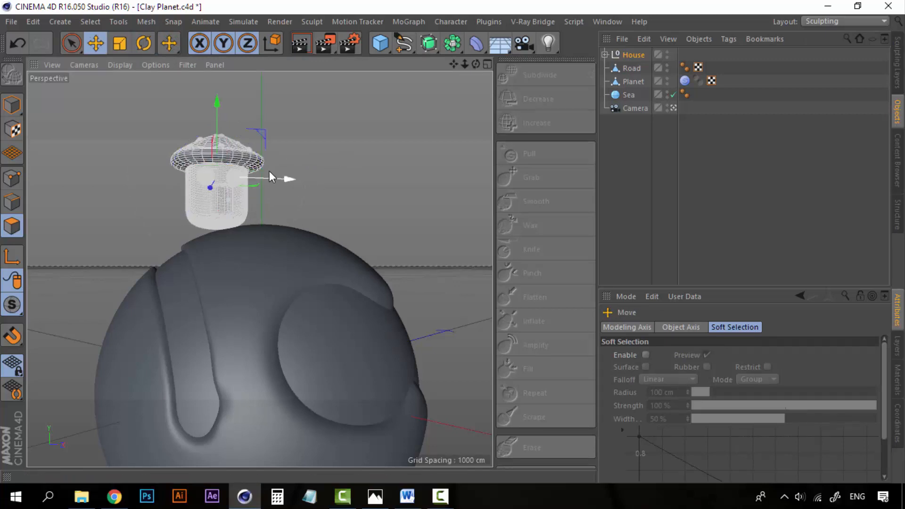
drag(264, 180, 182, 134)
drag(157, 104, 157, 151)
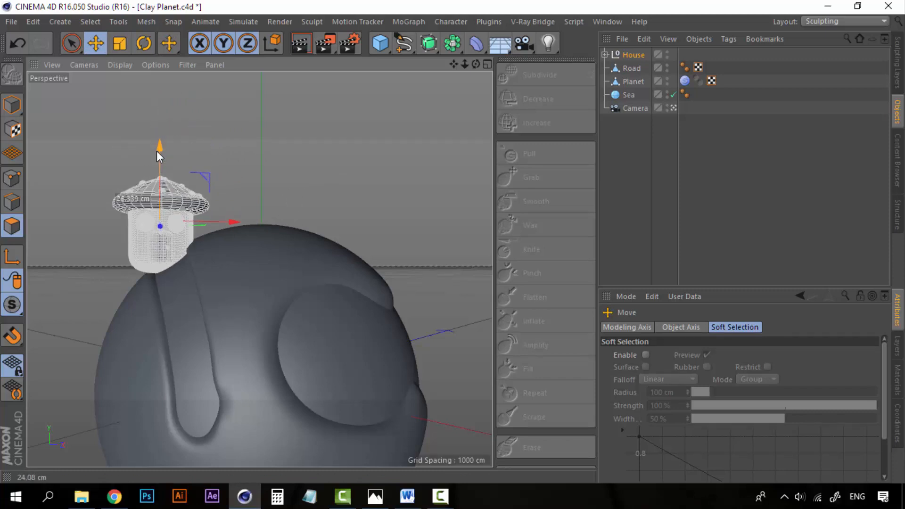
Tilt the House group to match the planet's slope, turn it slightly about its own vertical axis and nudge it along its X axis.
key(r)
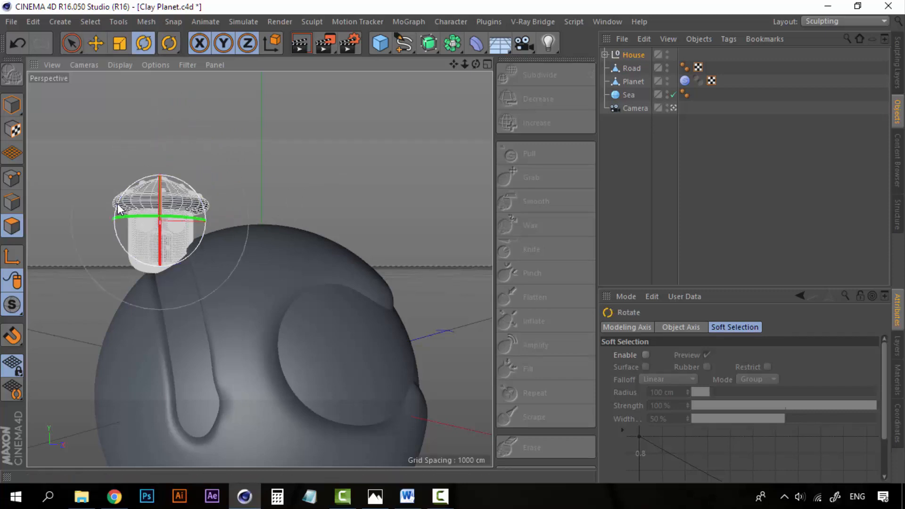
drag(113, 213, 112, 232)
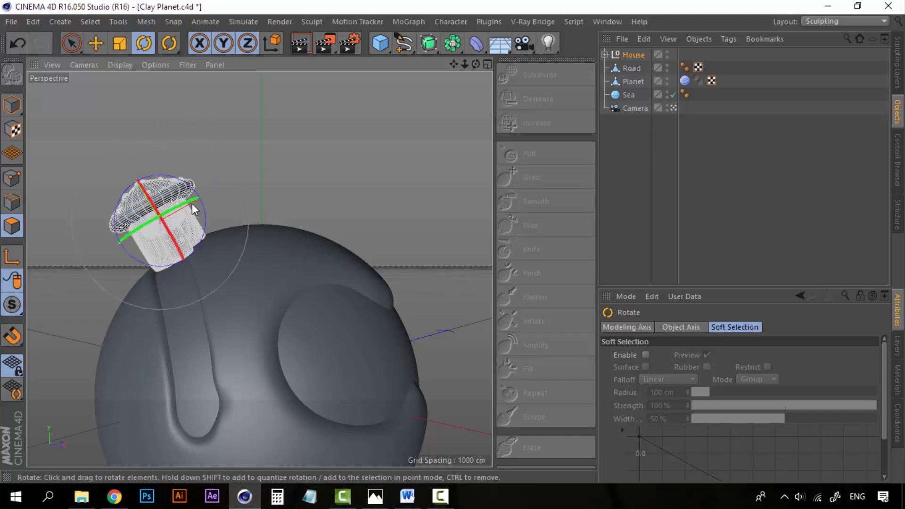
drag(189, 202, 176, 223)
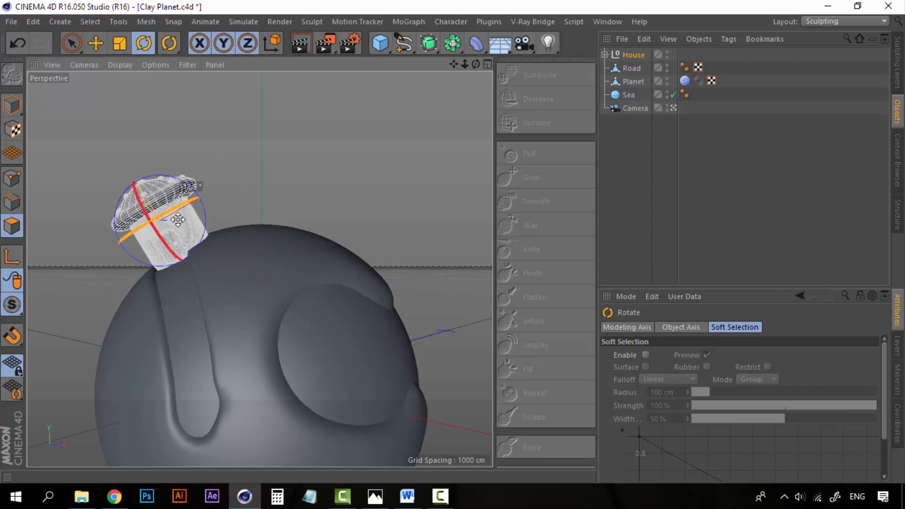
key(e)
drag(216, 193, 214, 194)
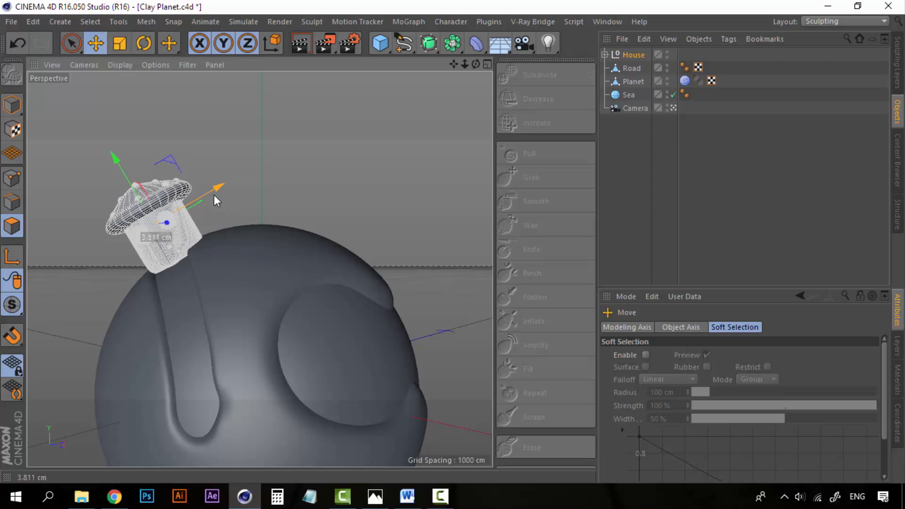
Deselect the House group and switch the interface layout to Standard.
click(625, 165)
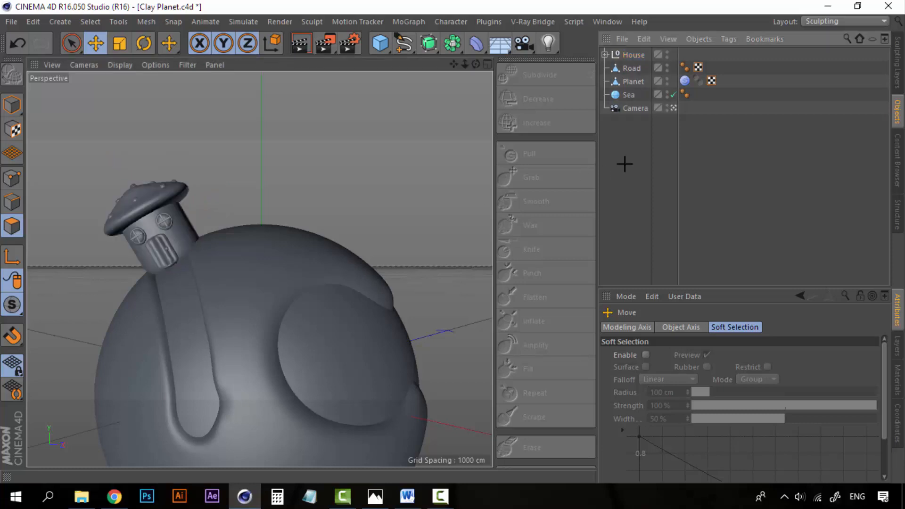
click(861, 20)
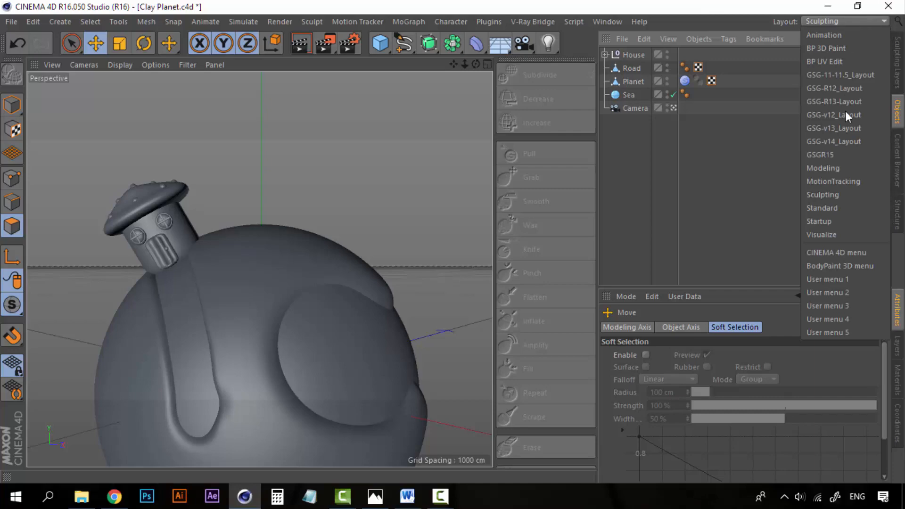
click(841, 205)
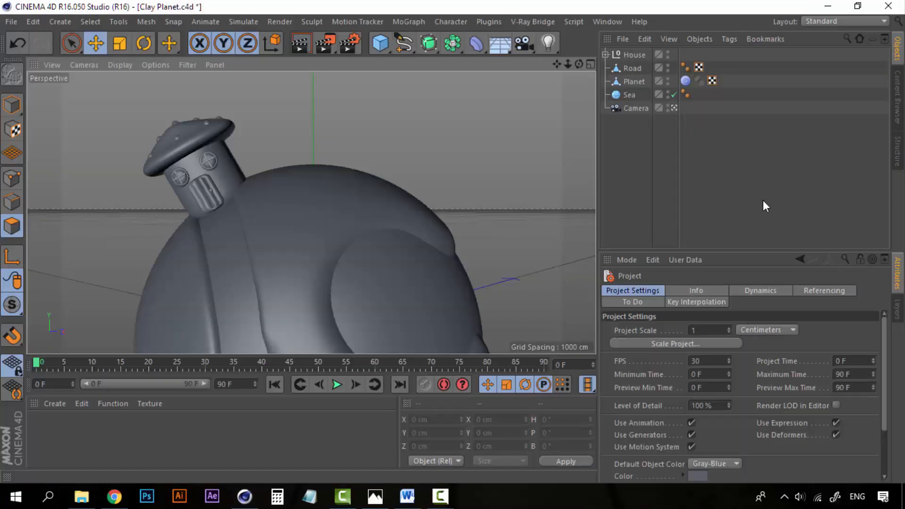